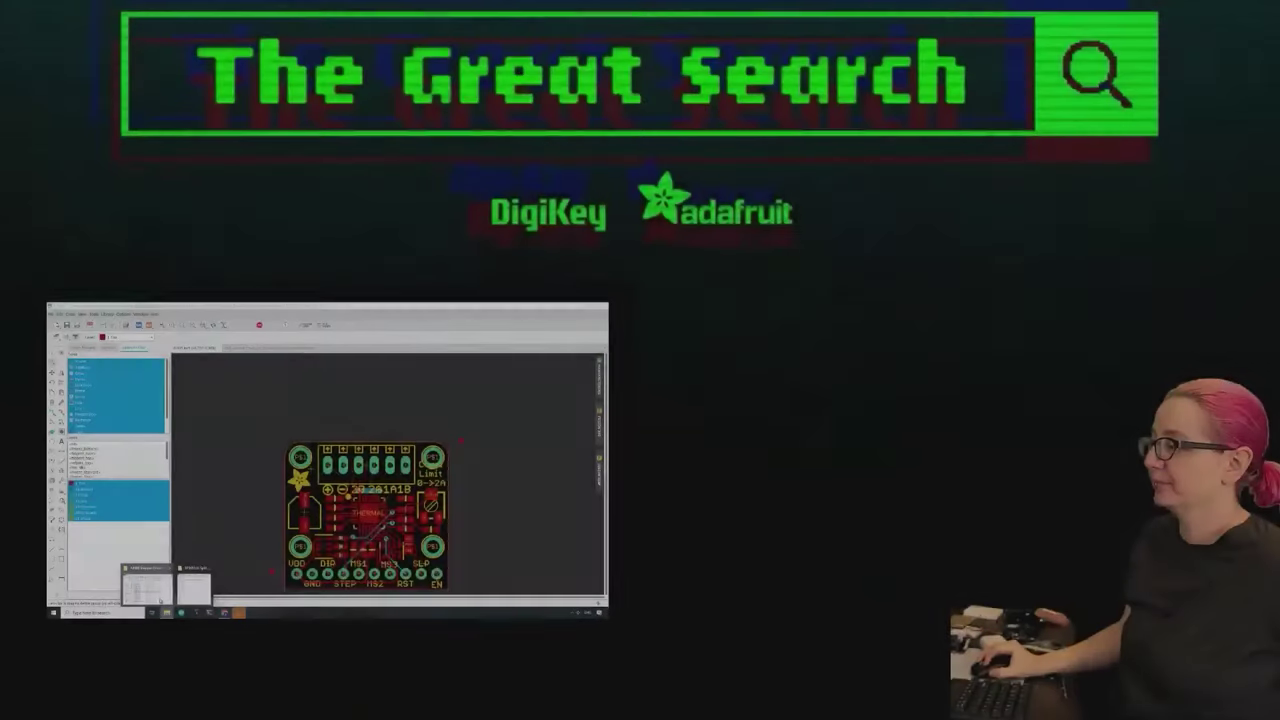
left_click(222, 350)
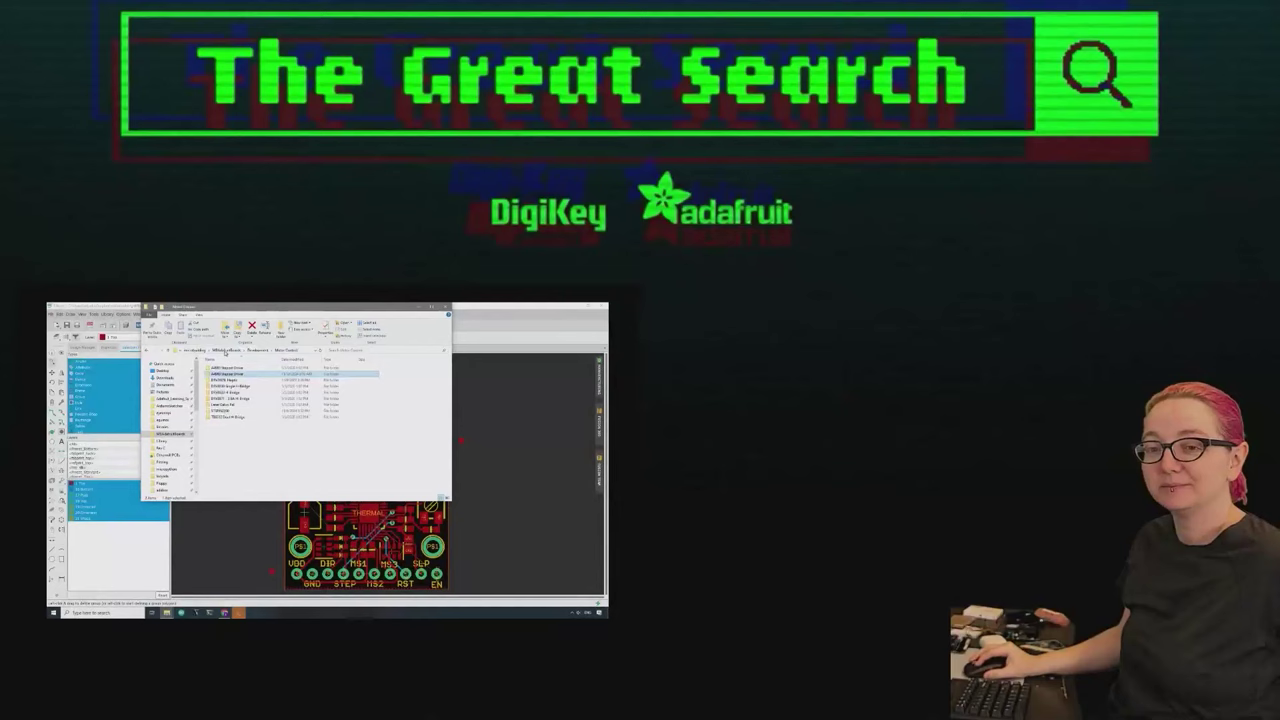
left_click_drag(247, 308, 522, 363)
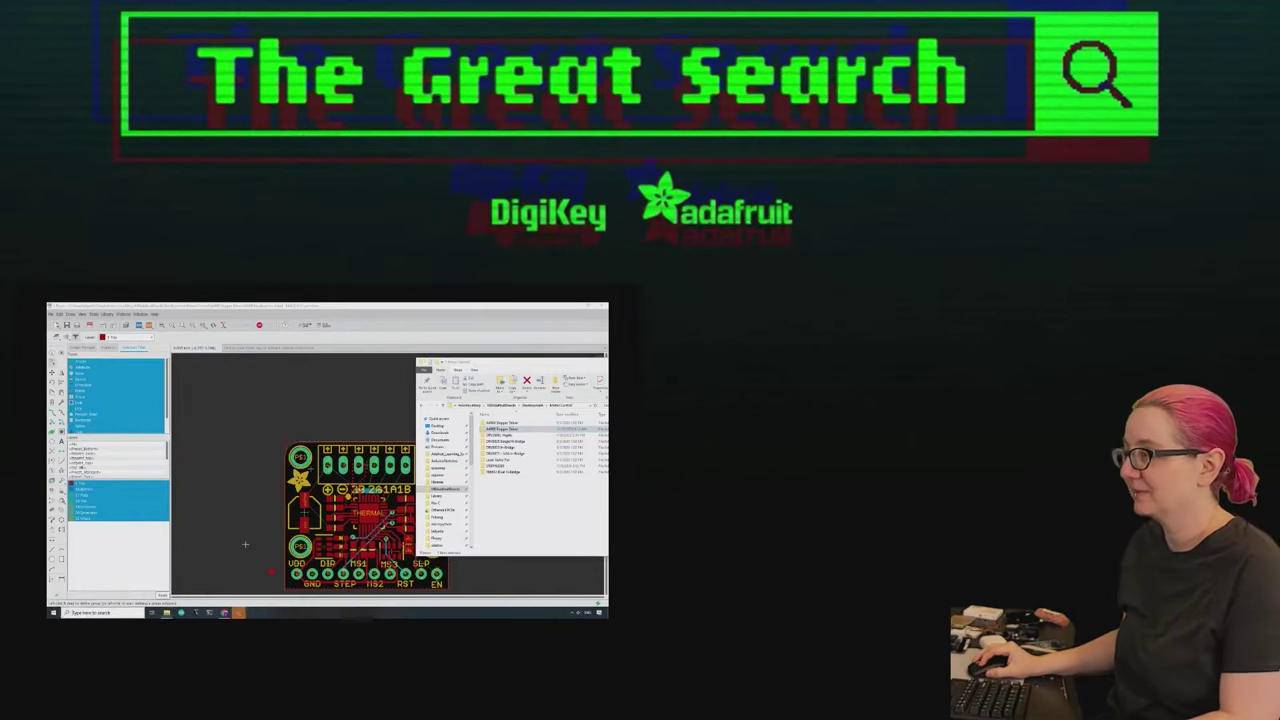
left_click(166, 612)
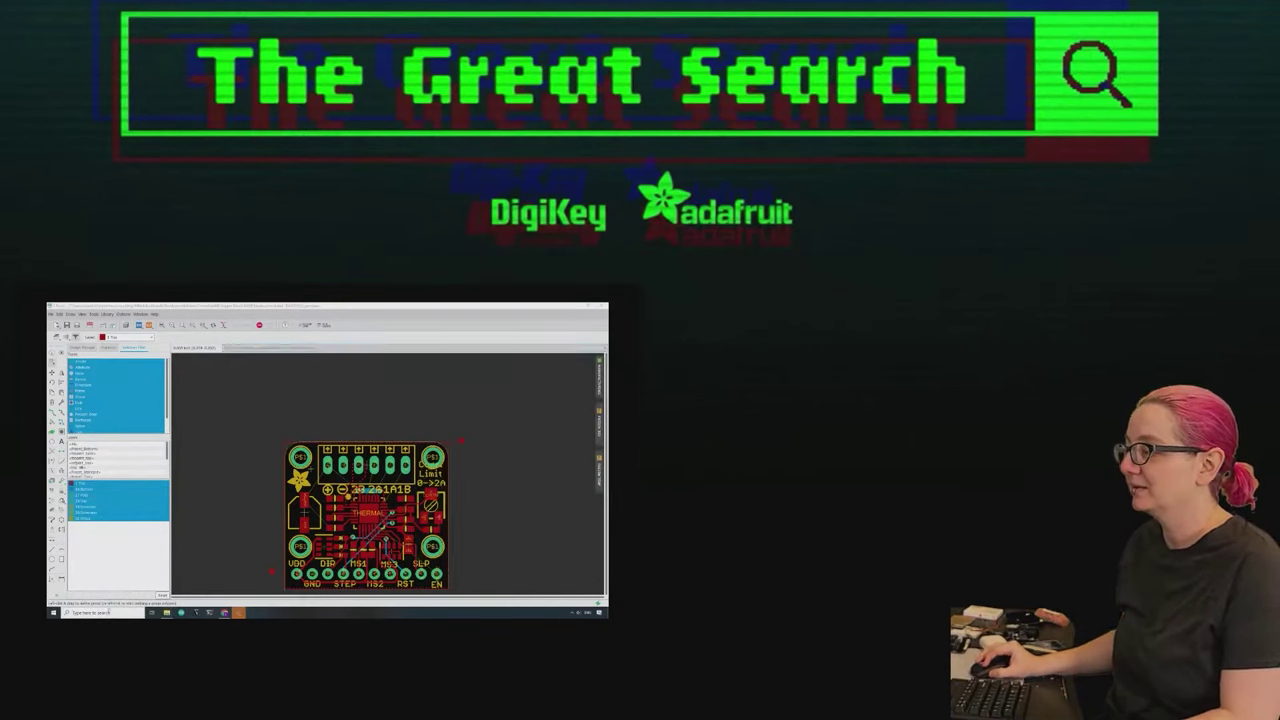
left_click(100, 612)
type("fidply")
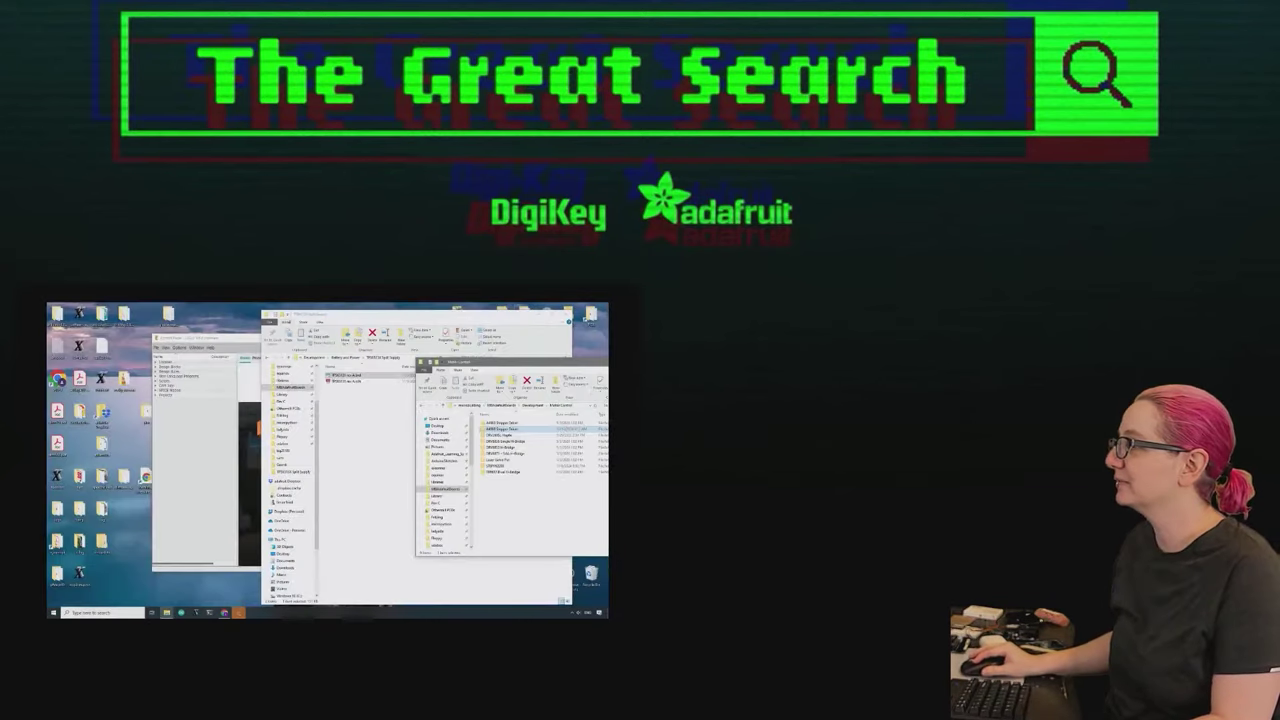
Set the Windows display resolution to 1280 × 720, keep the change and close the display settings.
right_click(221, 316)
left_click(264, 431)
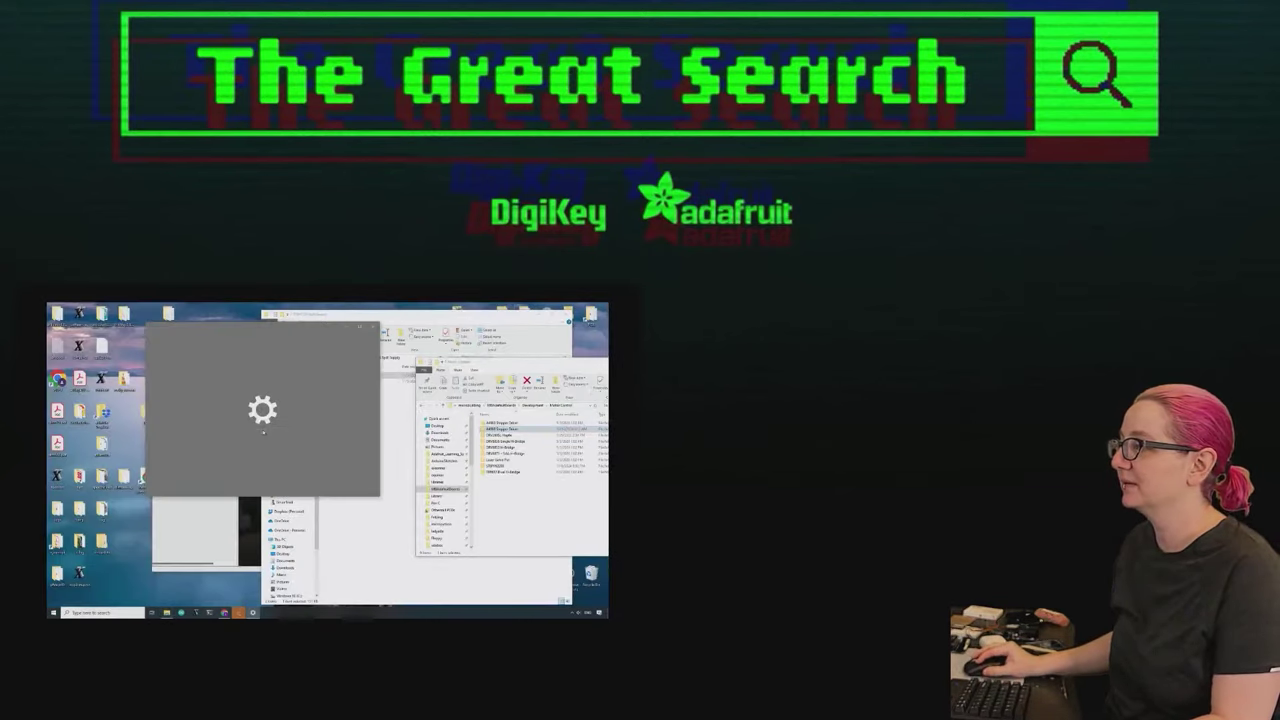
scroll(299, 434, "down", 5)
scroll(298, 432, "down", 1)
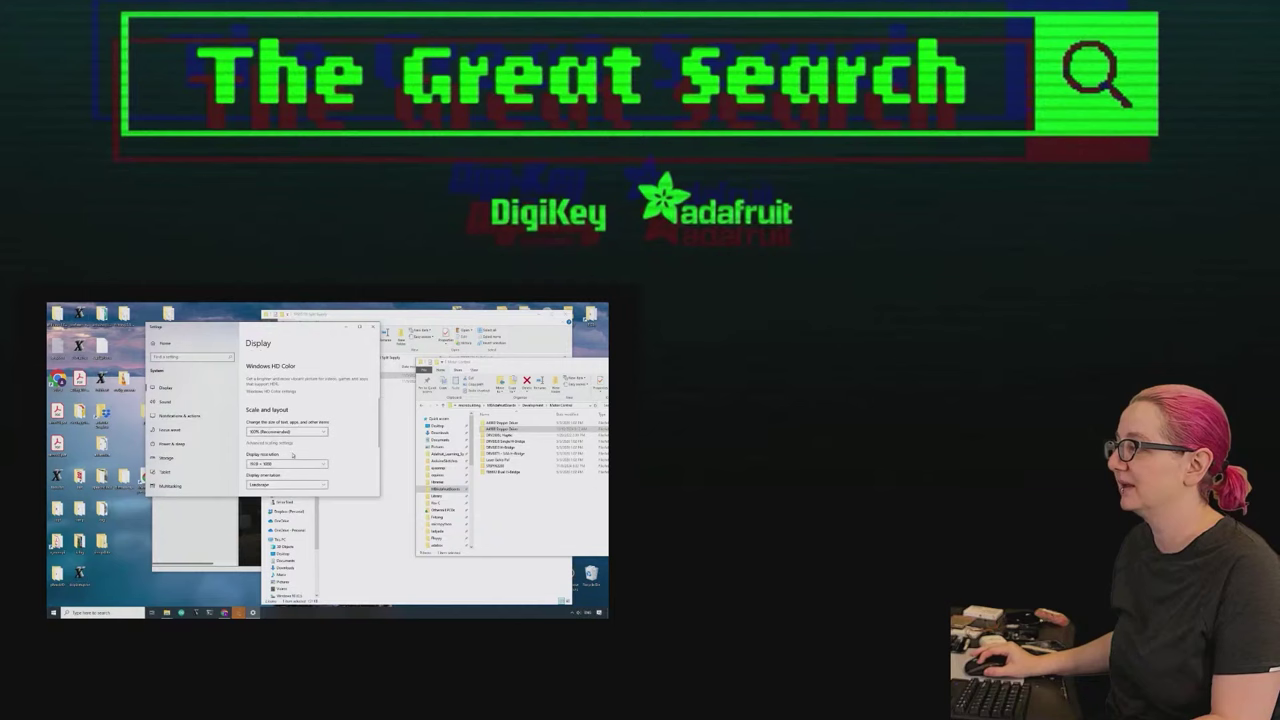
left_click(285, 466)
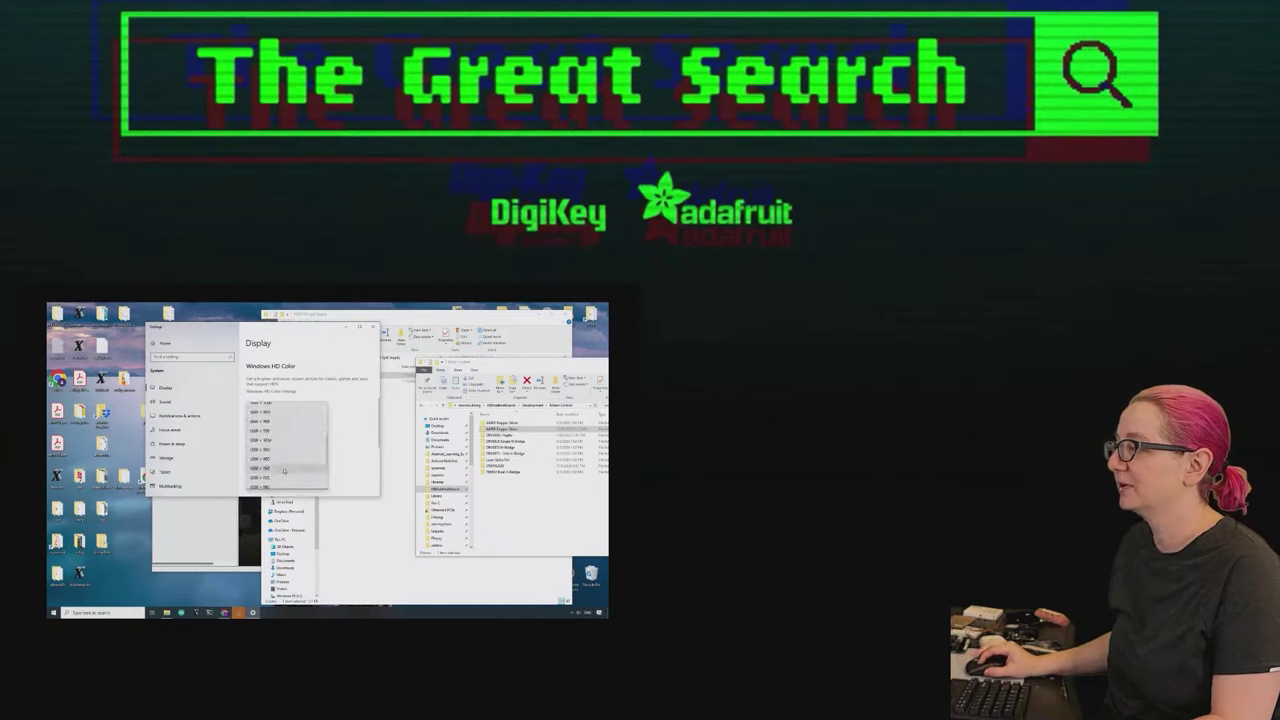
left_click(285, 481)
left_click(401, 471)
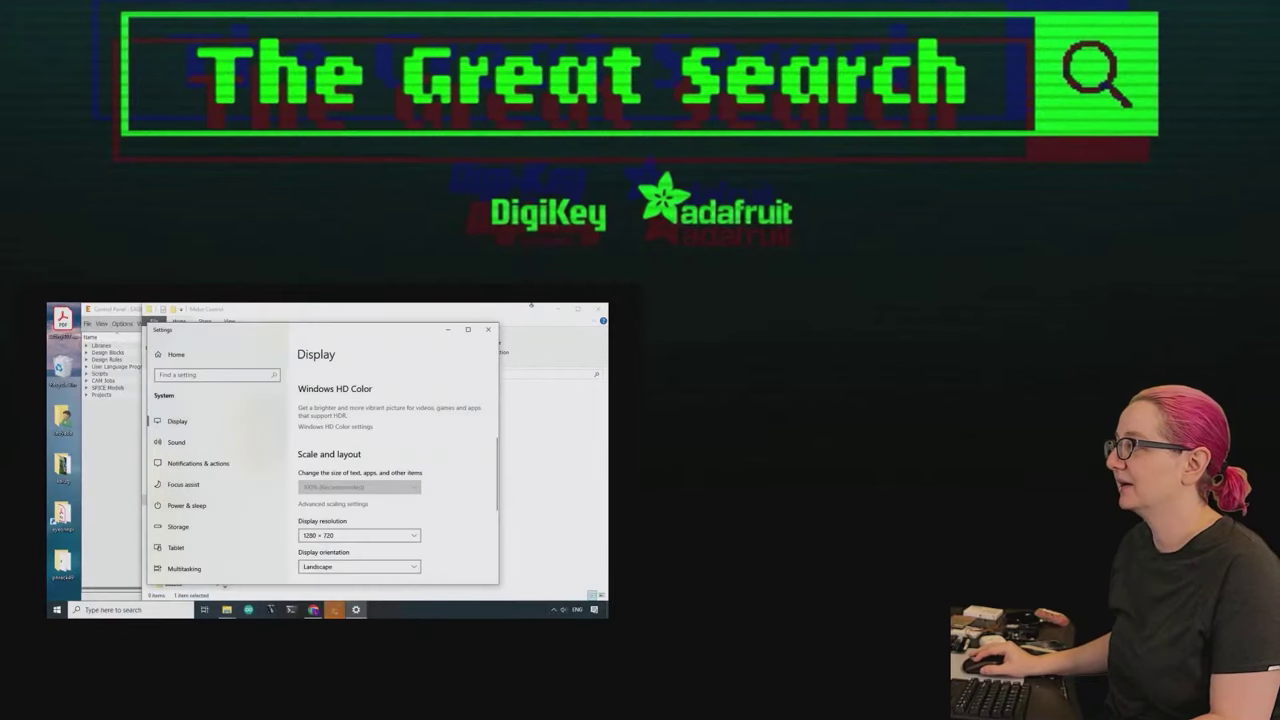
left_click(487, 329)
Bring the EAGLE layout of the A4988 breakout rev A board to the front and frame the whole board.
mouse_move(334, 611)
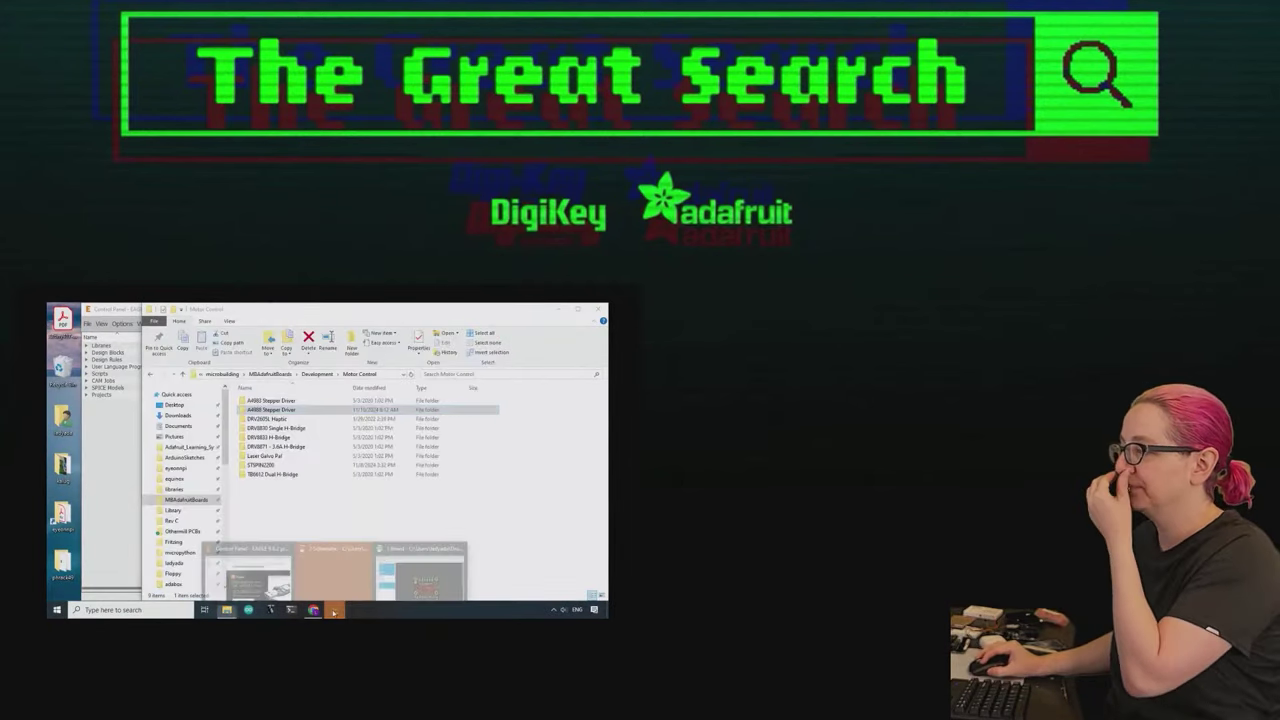
left_click(420, 575)
scroll(419, 507, "up", 5)
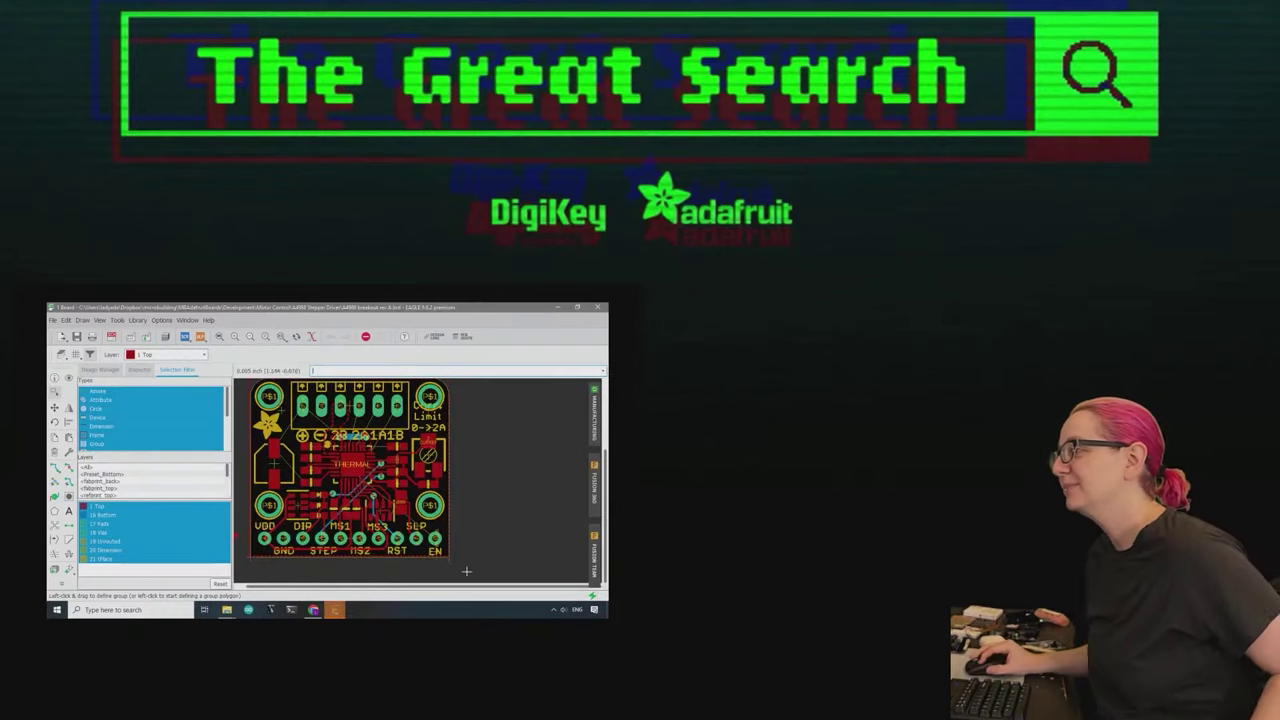
left_click_drag(333, 469, 355, 485)
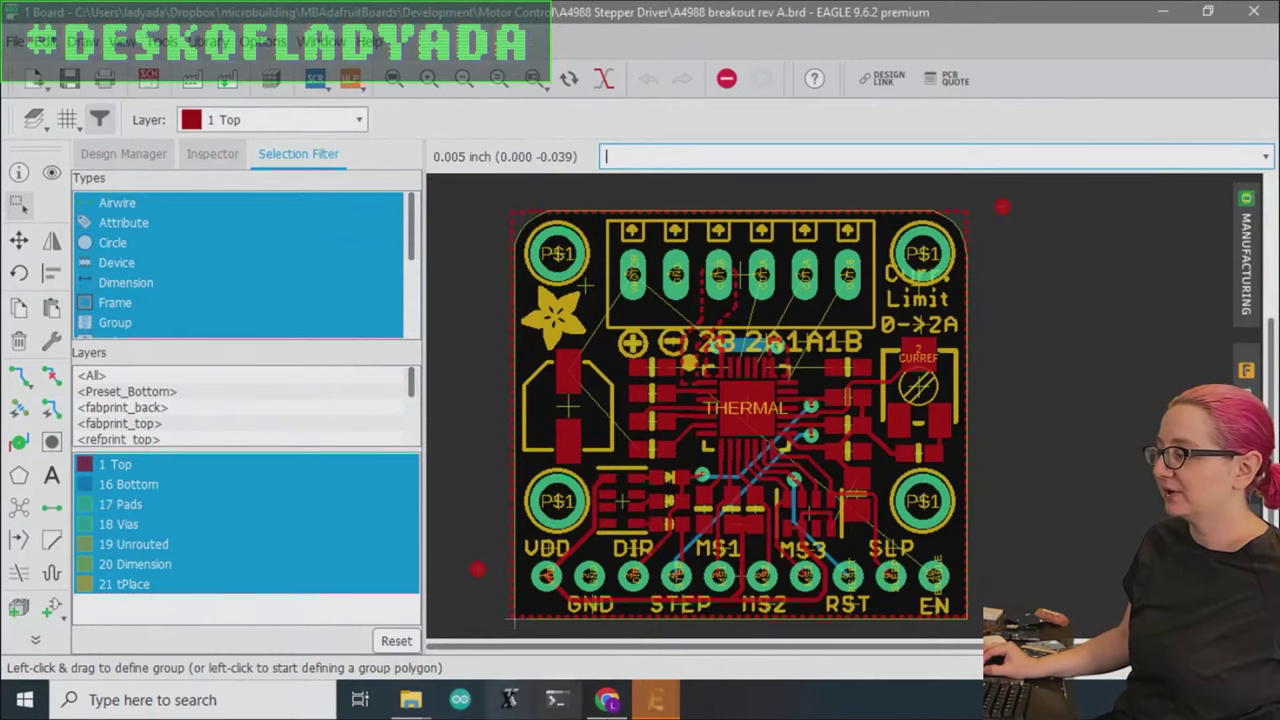
left_click(612, 702)
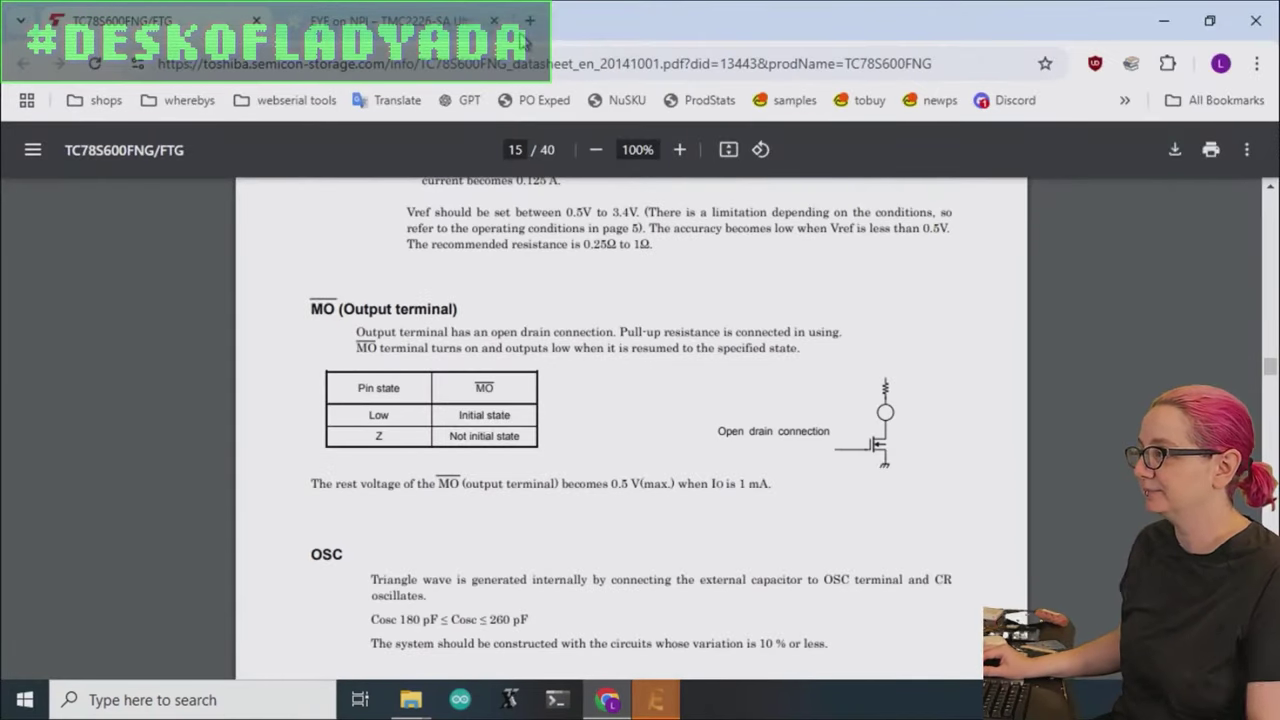
left_click(538, 24)
type("a")
key("Return")
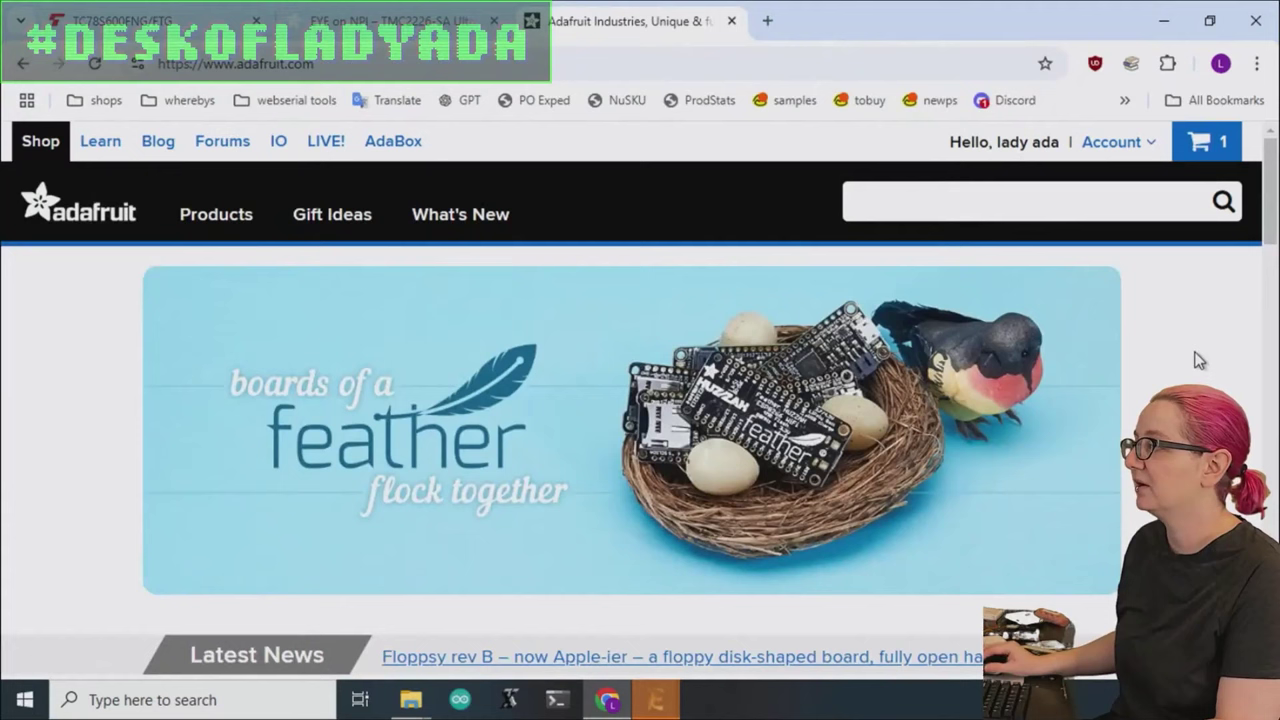
Search the Adafruit shop for drv8833 and open the DRV8833 DC/Stepper Motor Driver Breakout Board product page.
left_click(1065, 208)
type("drv8833")
key("Return")
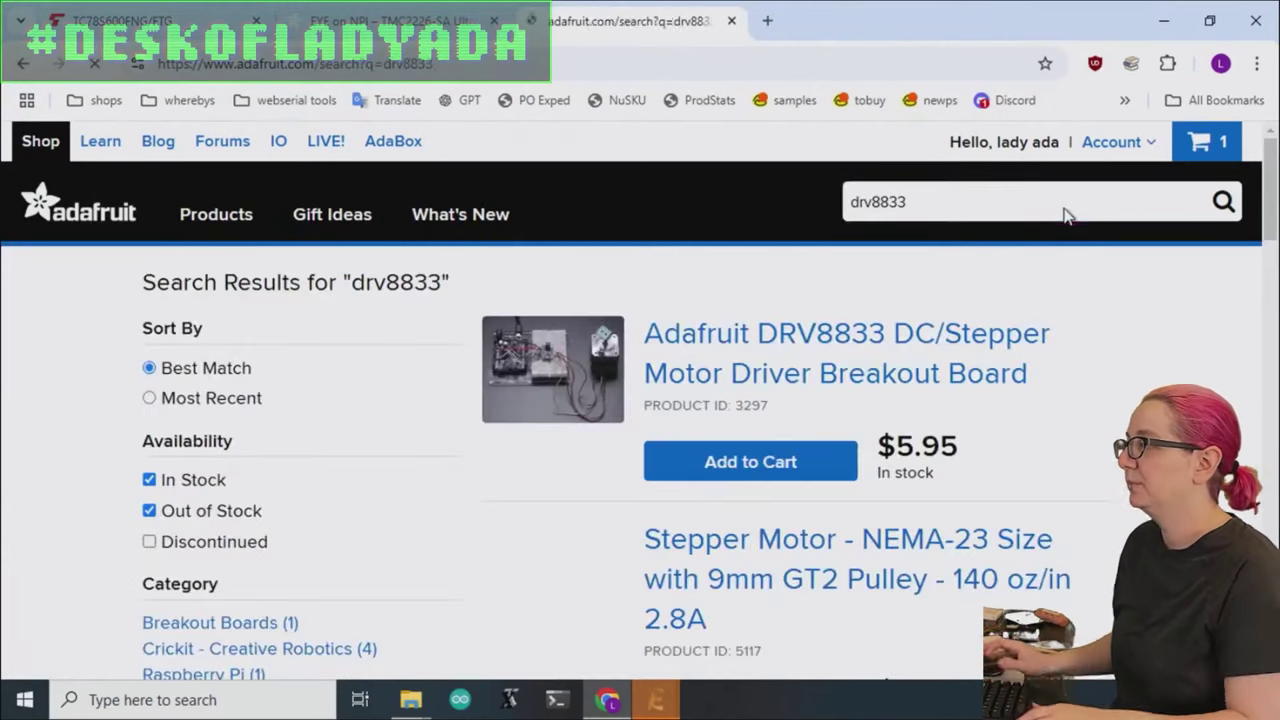
left_click(810, 370)
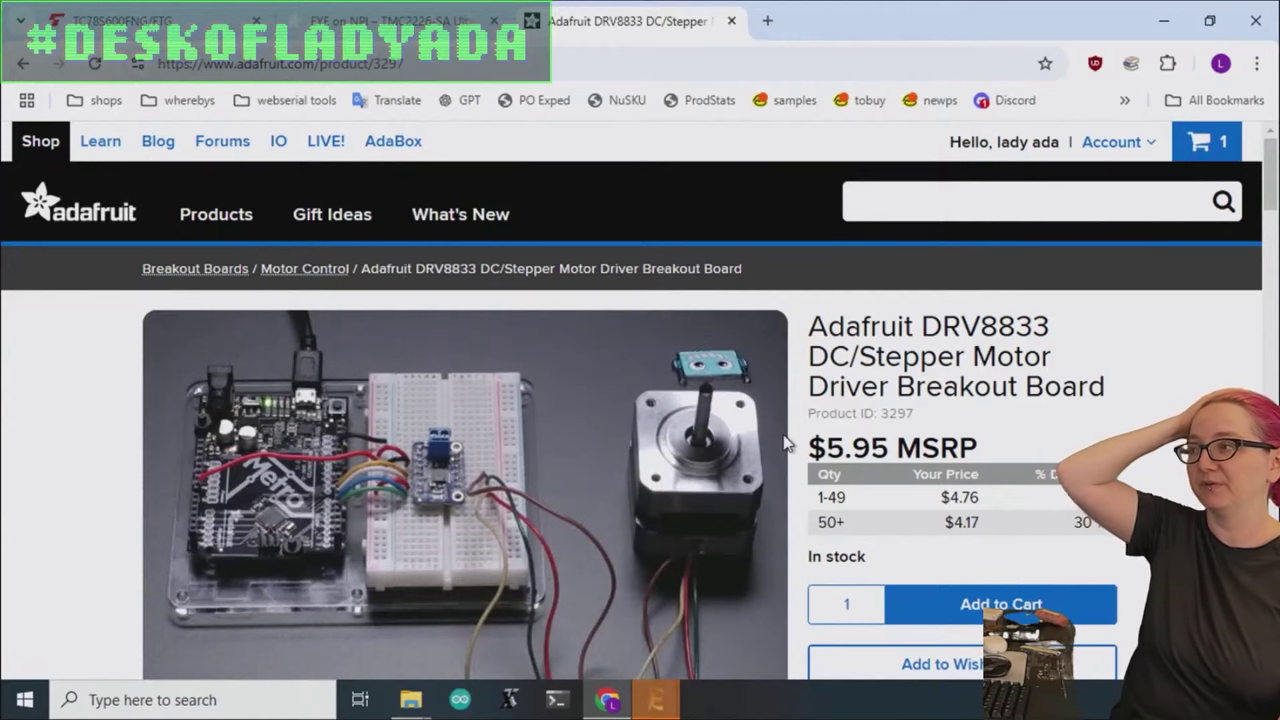
Read through the EYE on NPI blog post on the TMC2226-SA stepper driver as far as its block diagram.
left_click(335, 20)
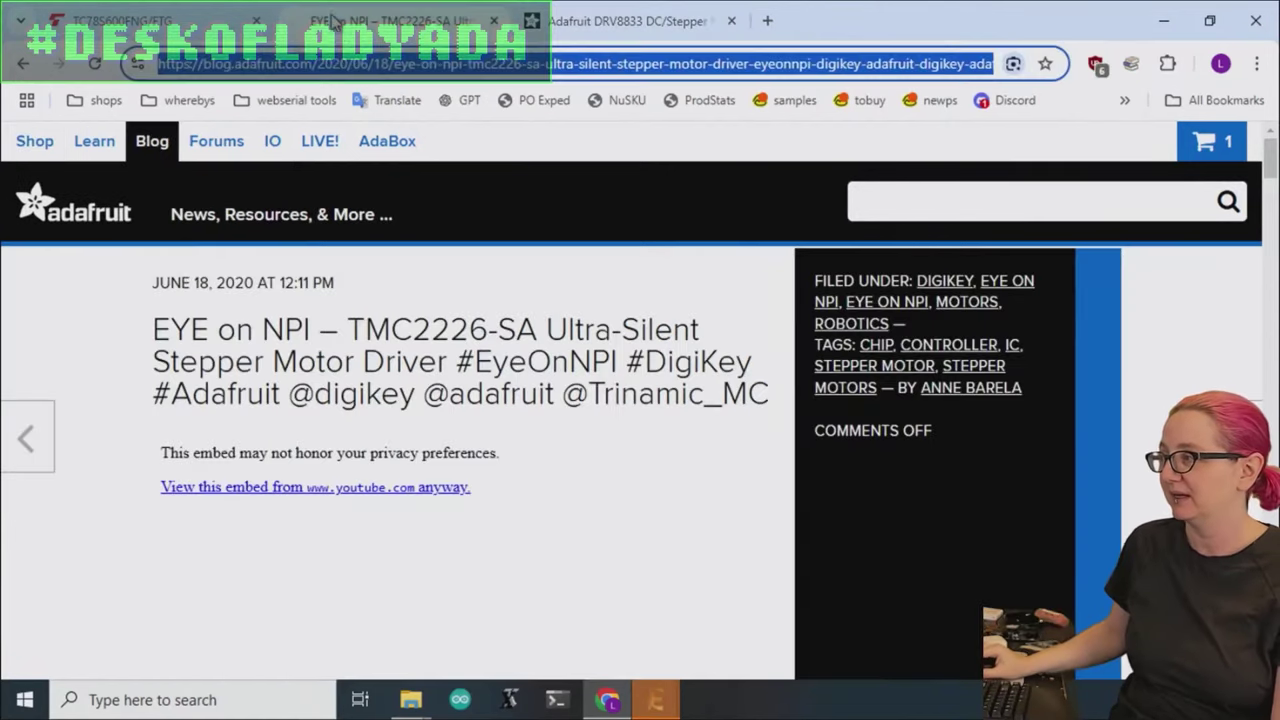
scroll(877, 380, "down", 4)
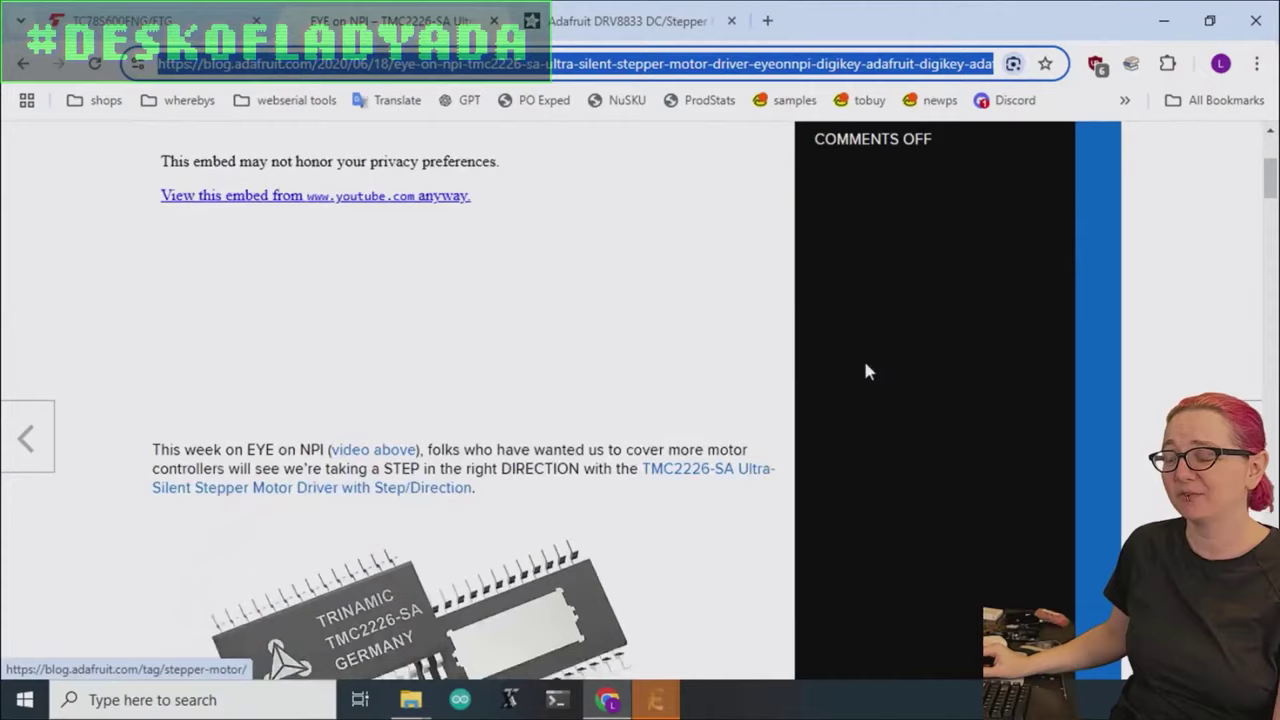
scroll(860, 367, "down", 2)
scroll(860, 367, "up", 6)
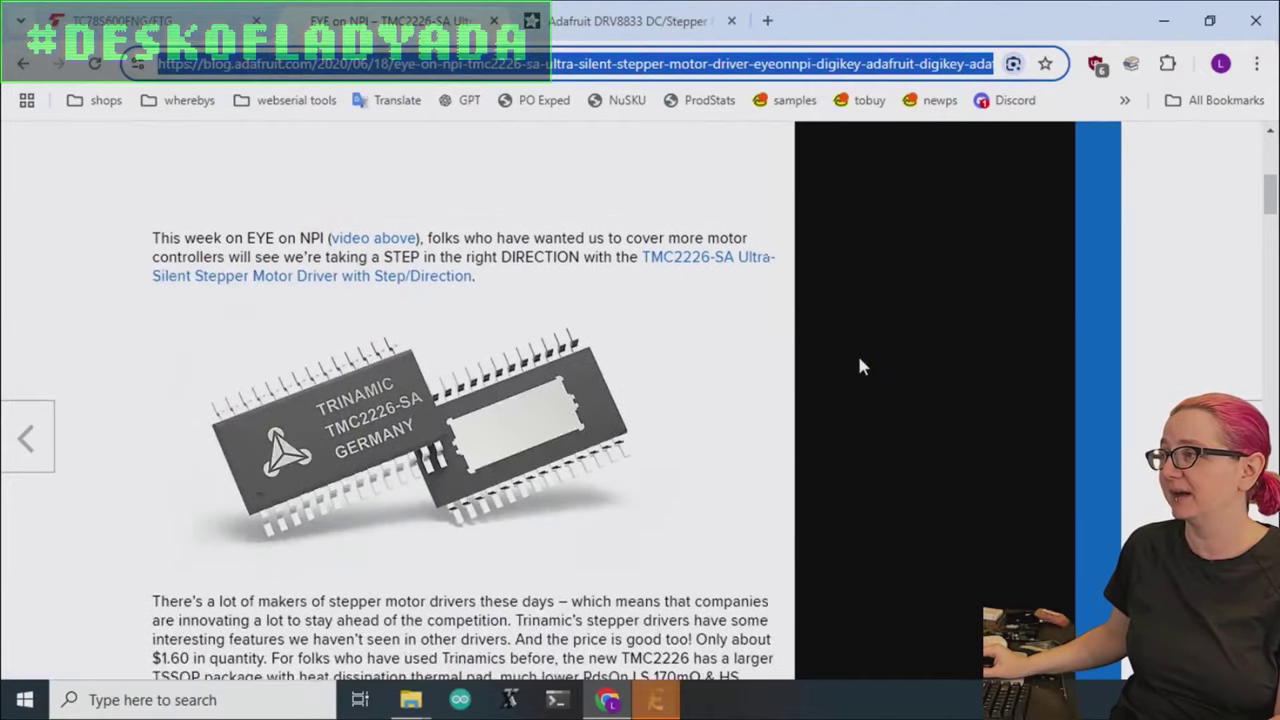
scroll(860, 367, "down", 10)
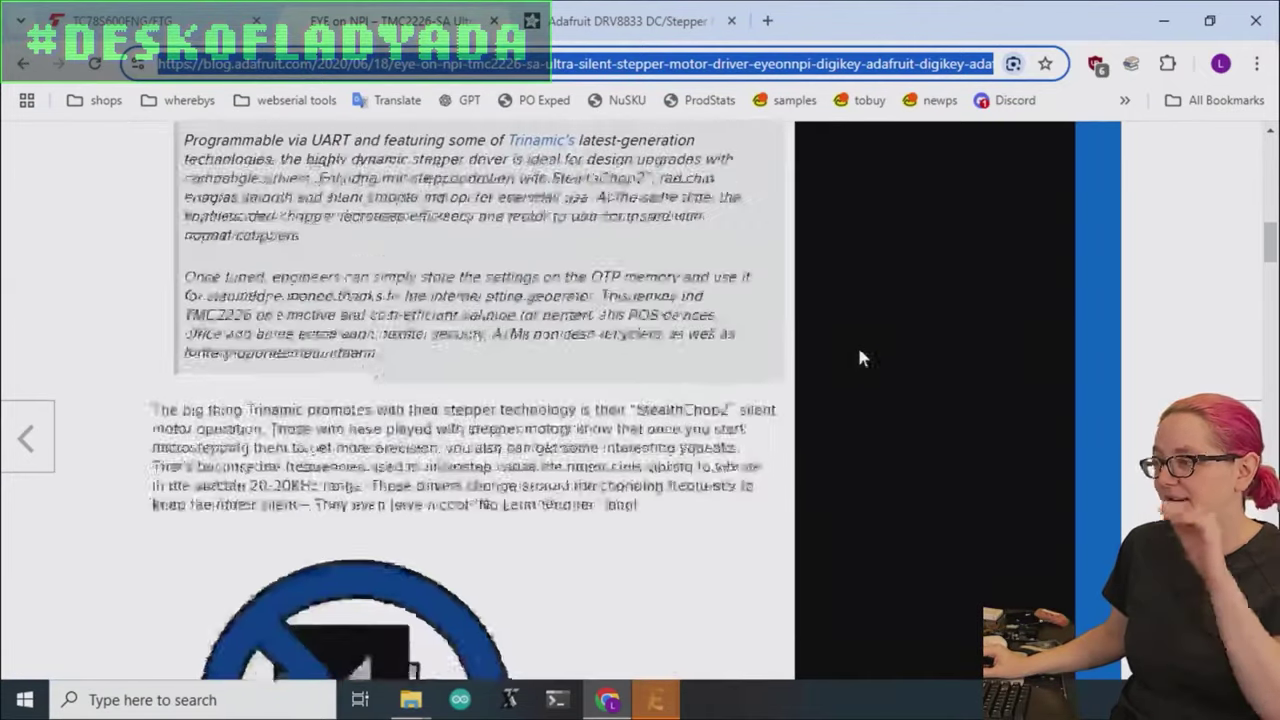
scroll(857, 339, "down", 9)
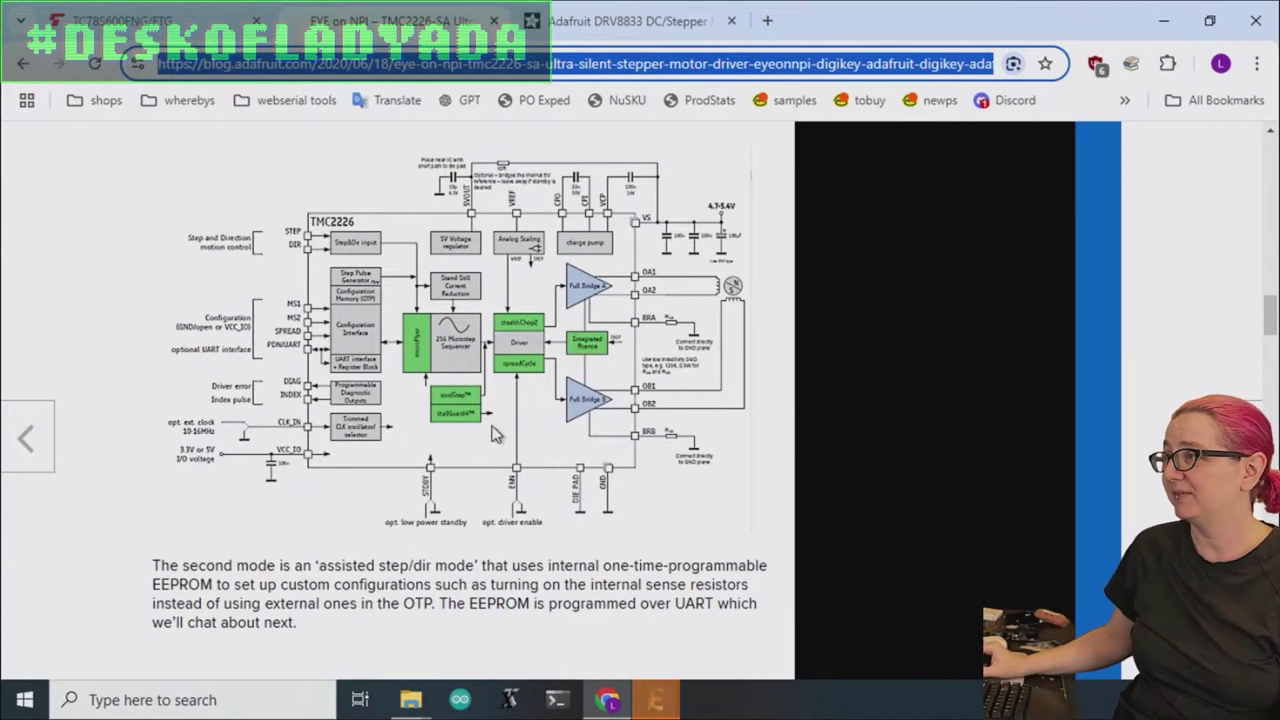
Return to EAGLE's A4988 board, and open A4983_StepperDriver_v0.3.brd from the v0.3 subfolder of Motor Control's A4983 Stepper Driver folder.
mouse_move(663, 694)
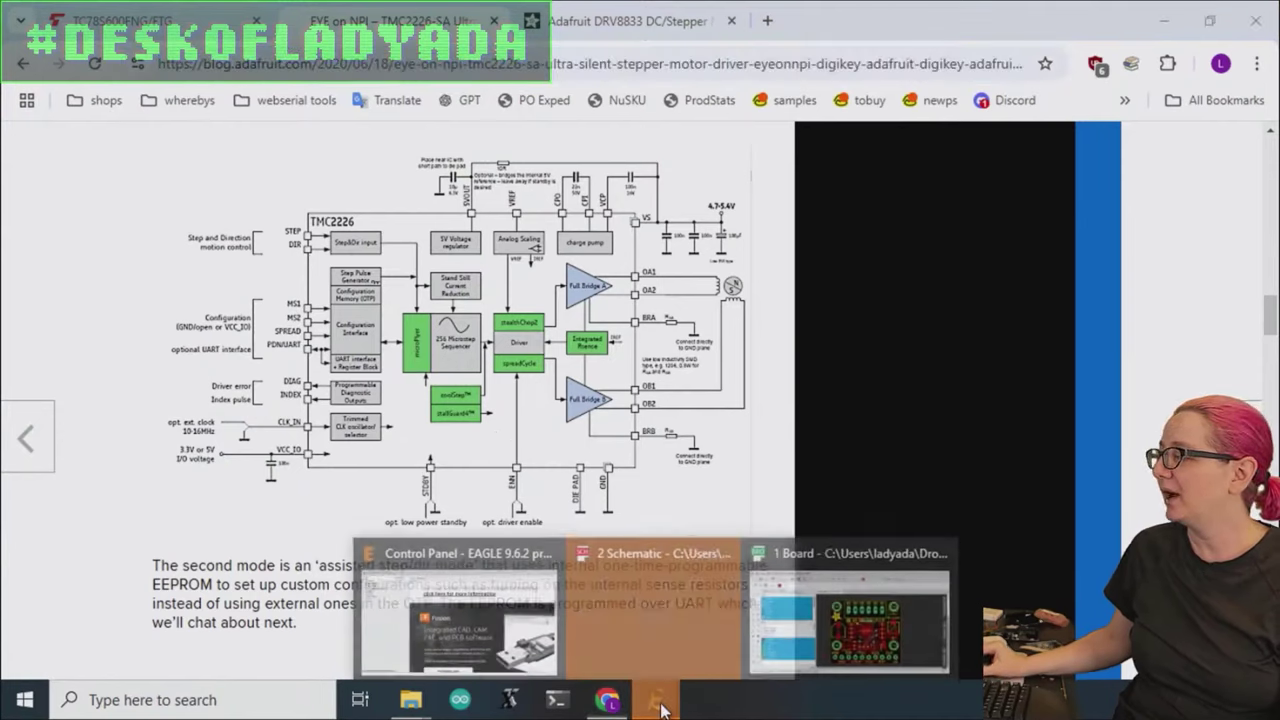
left_click(875, 626)
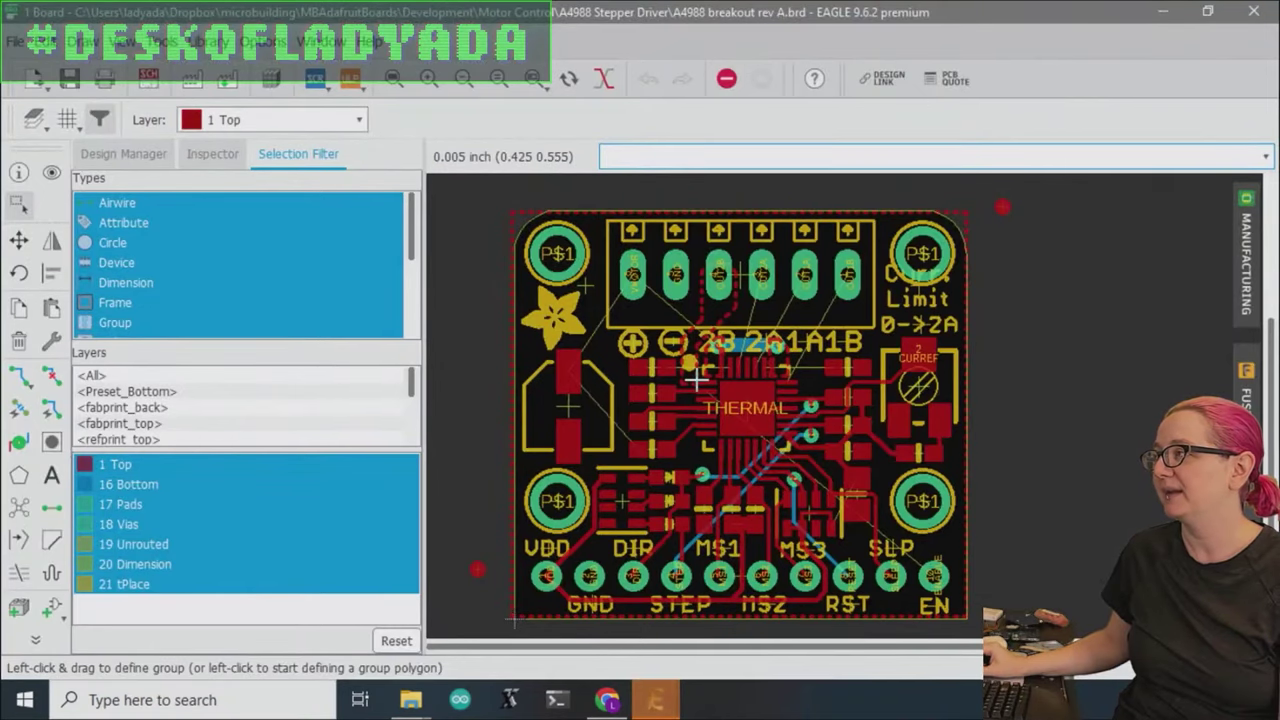
mouse_move(408, 697)
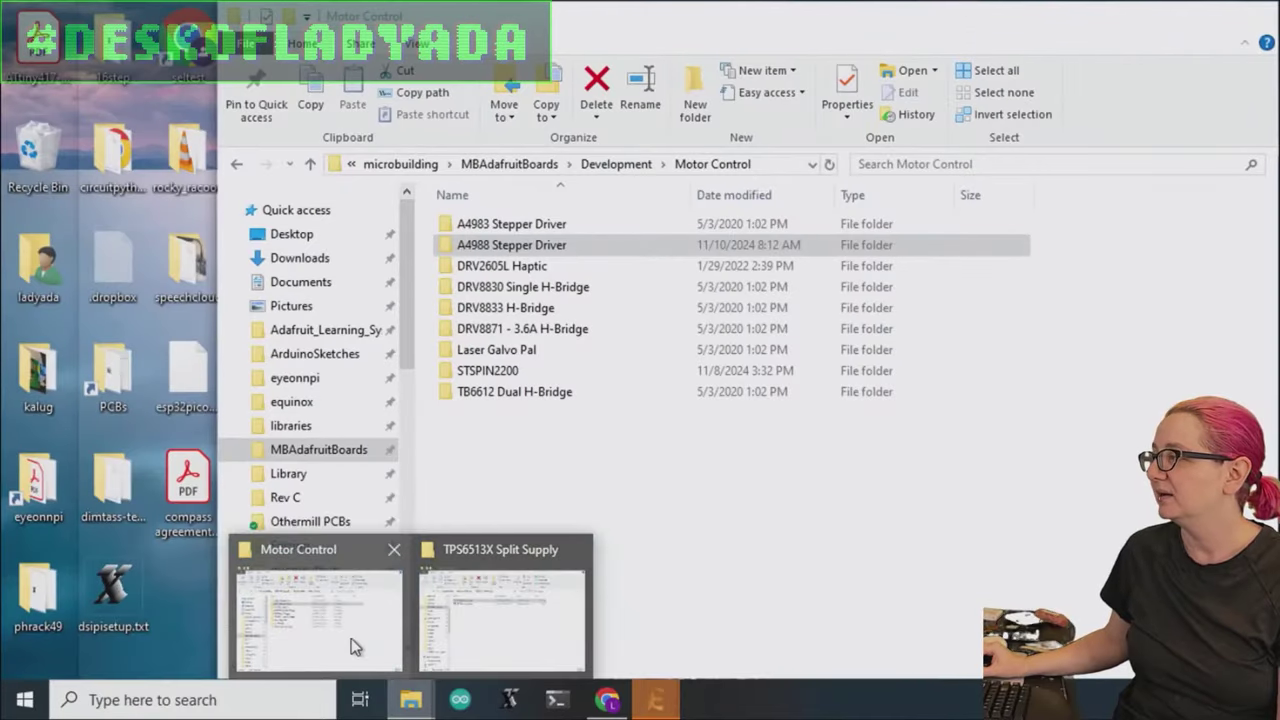
left_click(351, 638)
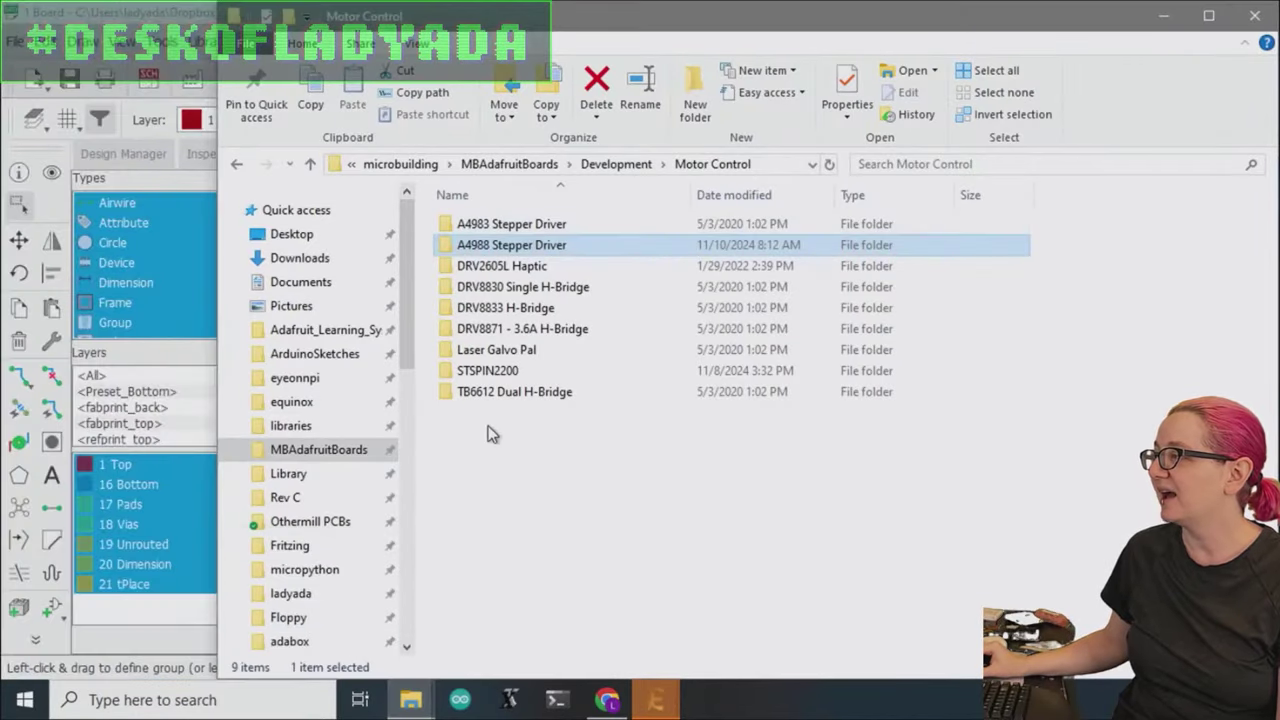
double_click(551, 229)
double_click(538, 247)
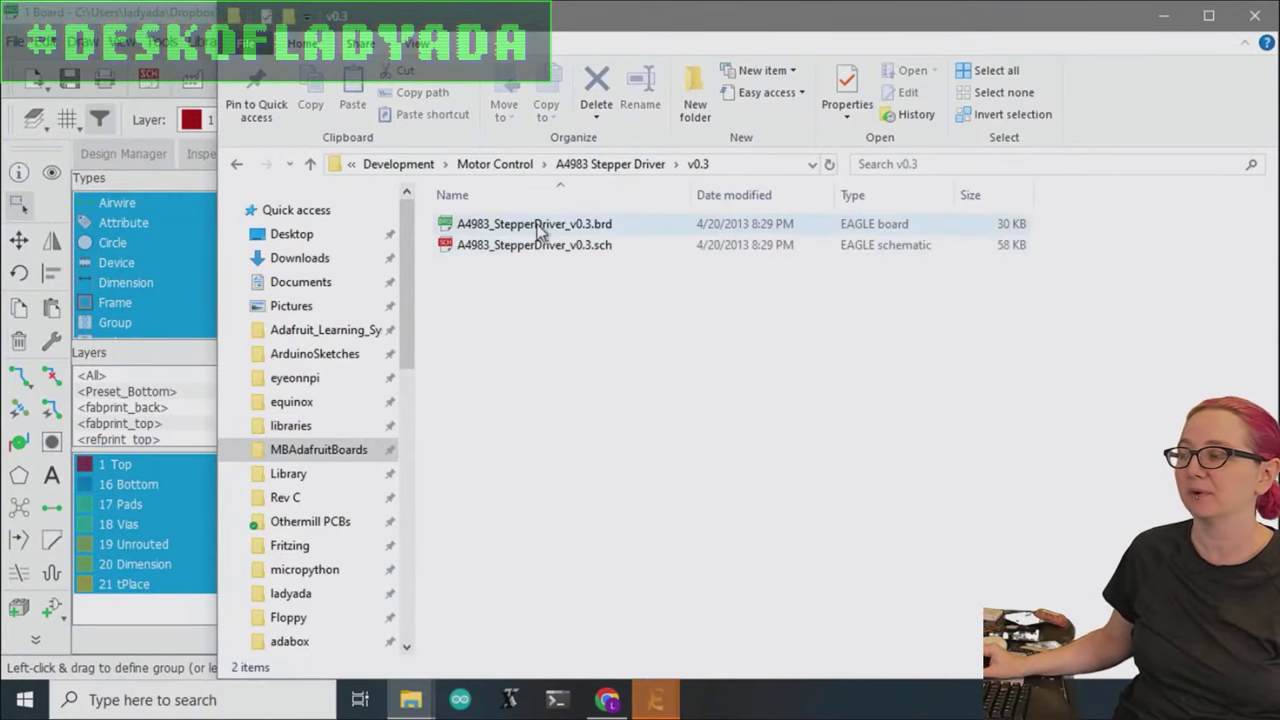
left_click(538, 229)
double_click(540, 229)
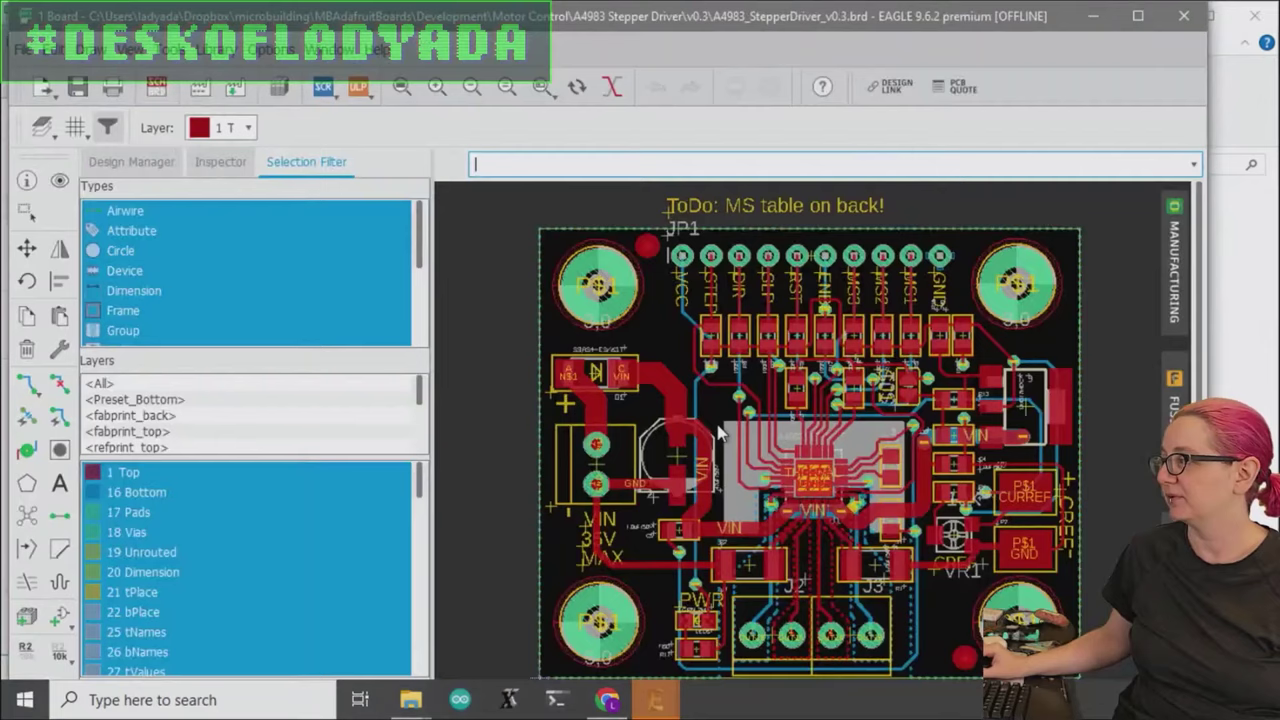
scroll(871, 395, "up", 2)
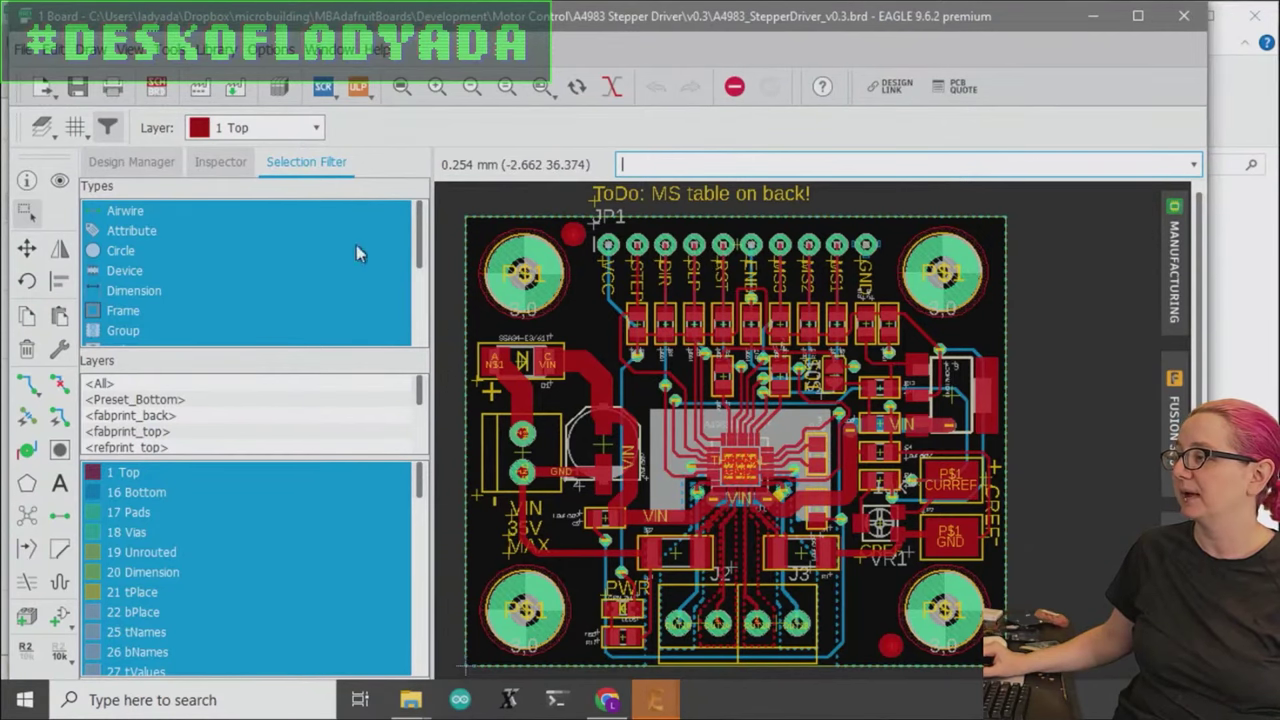
Go back to the A4988 breakout board and make 21 tPlace its active layer.
left_click(20, 48)
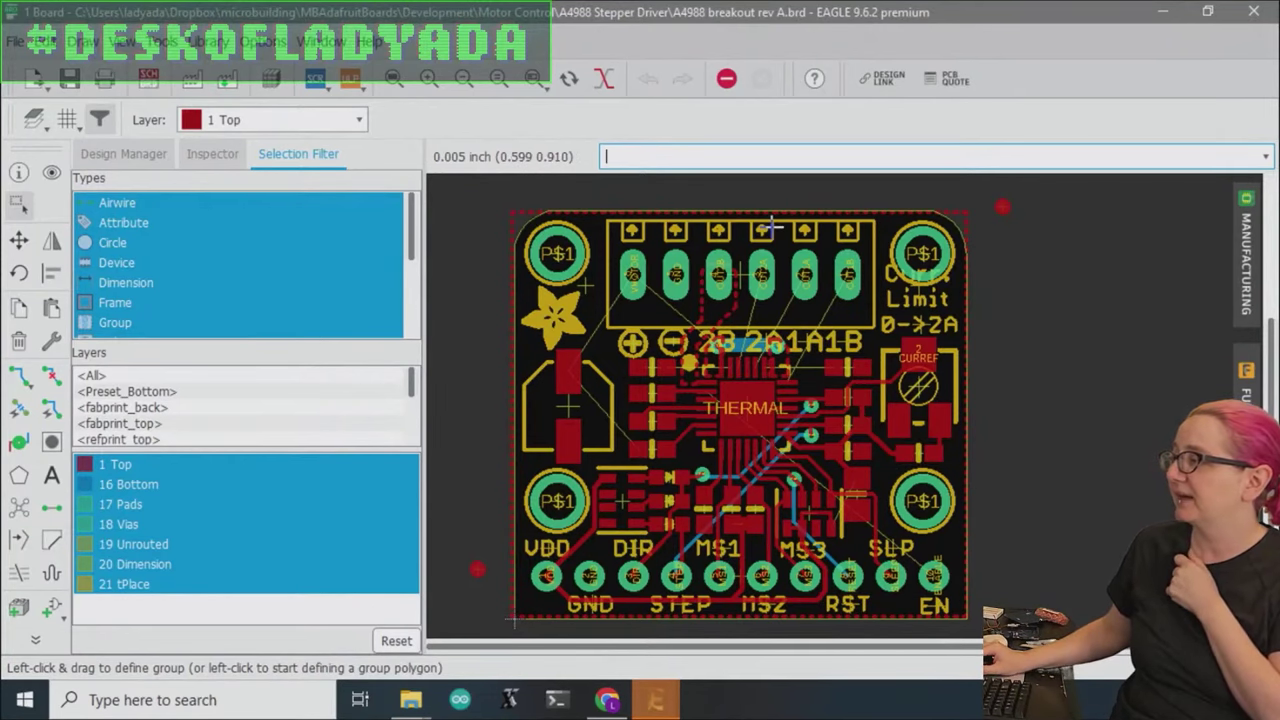
scroll(757, 316, "up", 2)
left_click(275, 119)
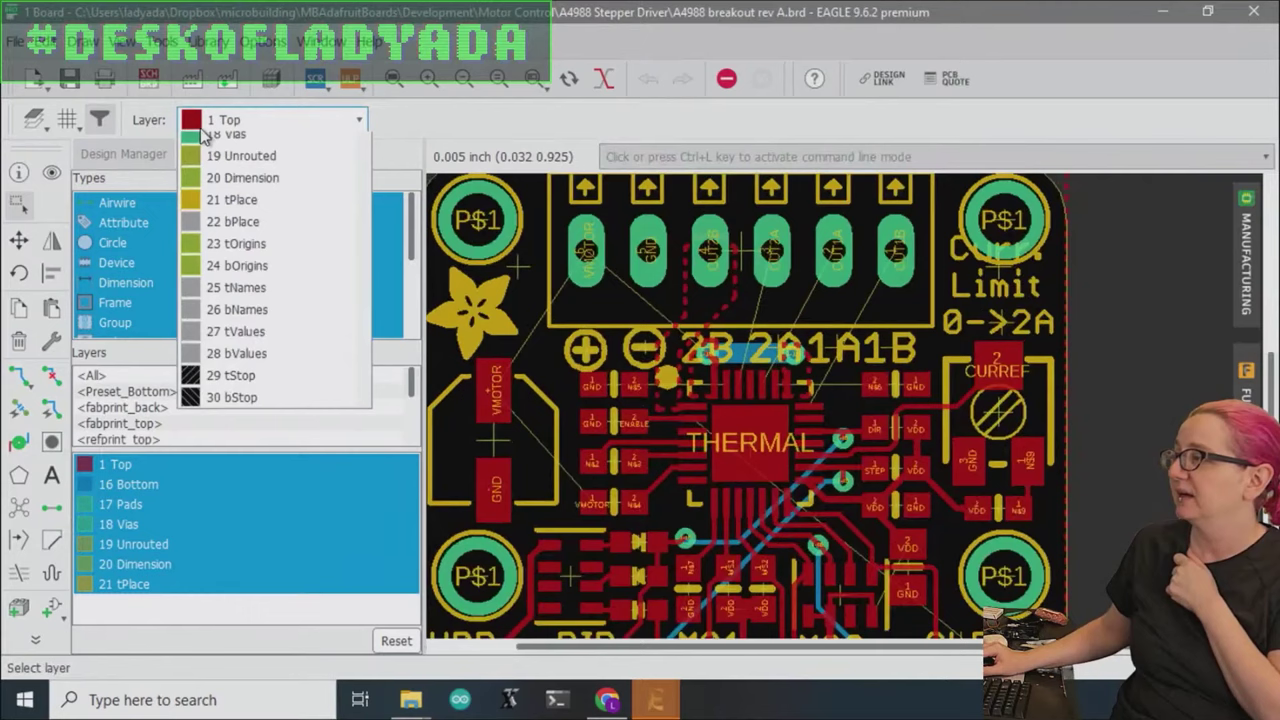
left_click(237, 288)
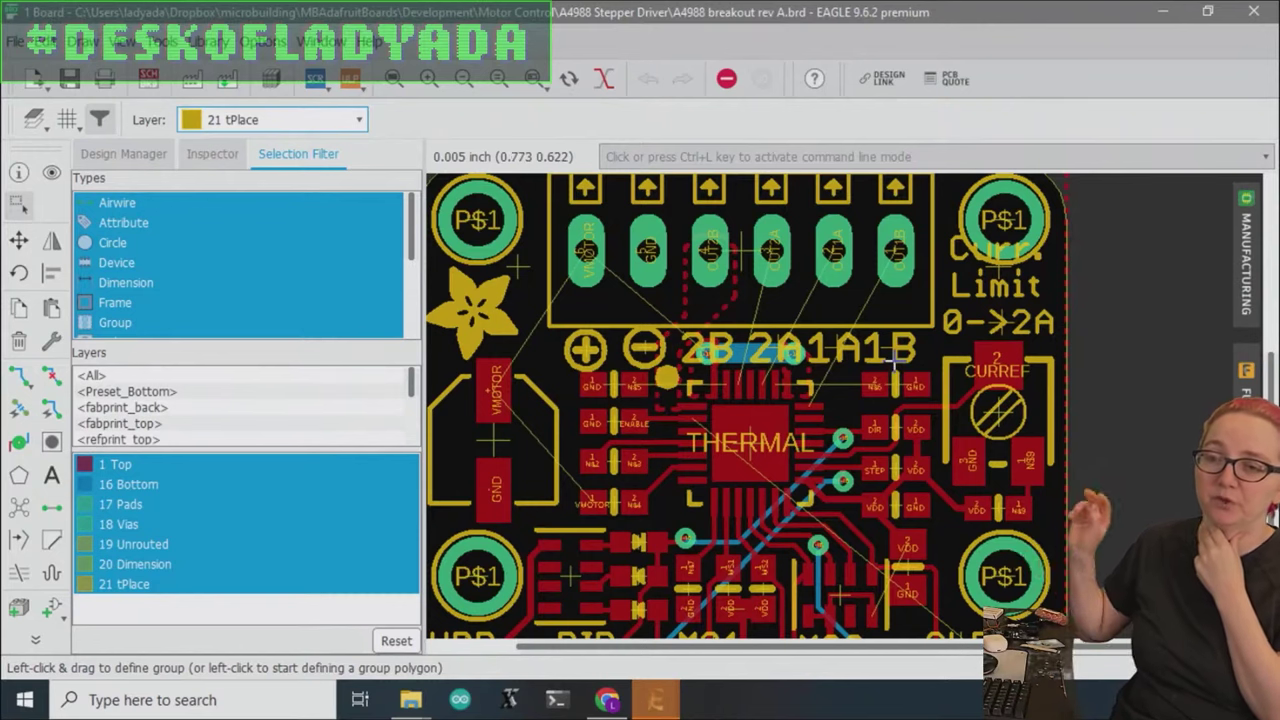
scroll(893, 330, "down", 2)
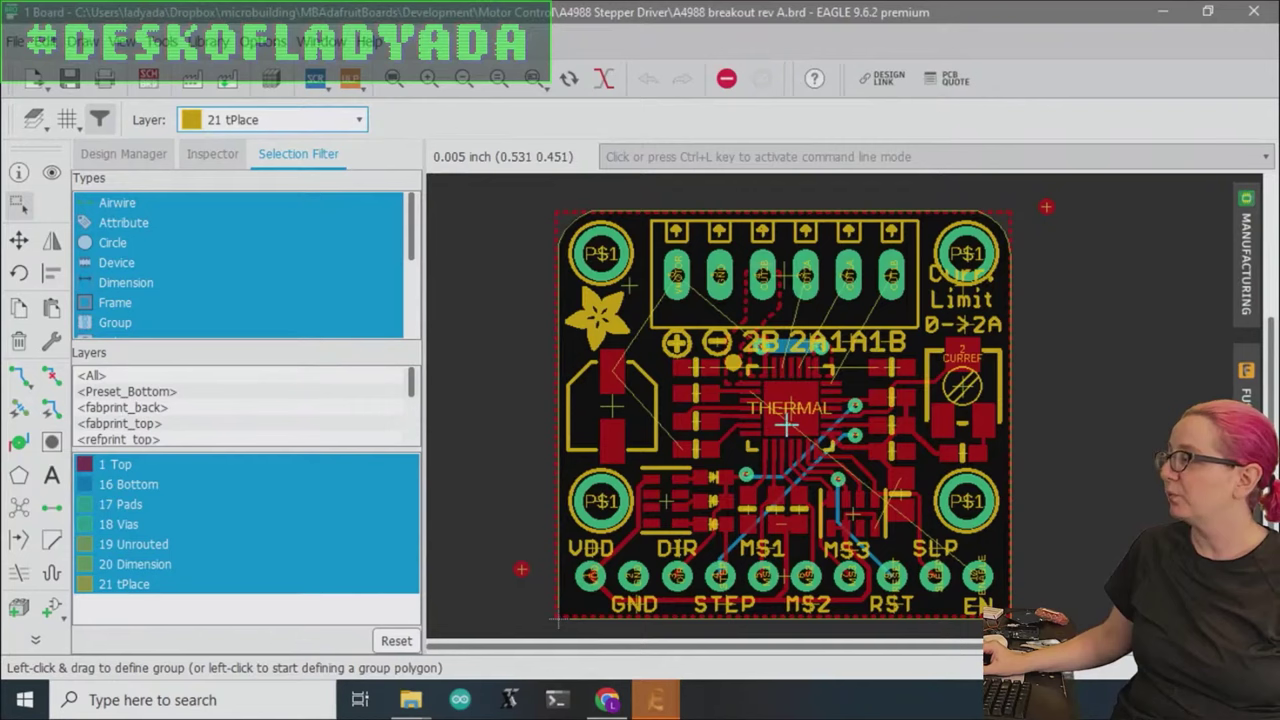
Inspect the properties of the central QFN driver chip on the A4988 board and dismiss them without changes.
left_click(18, 172)
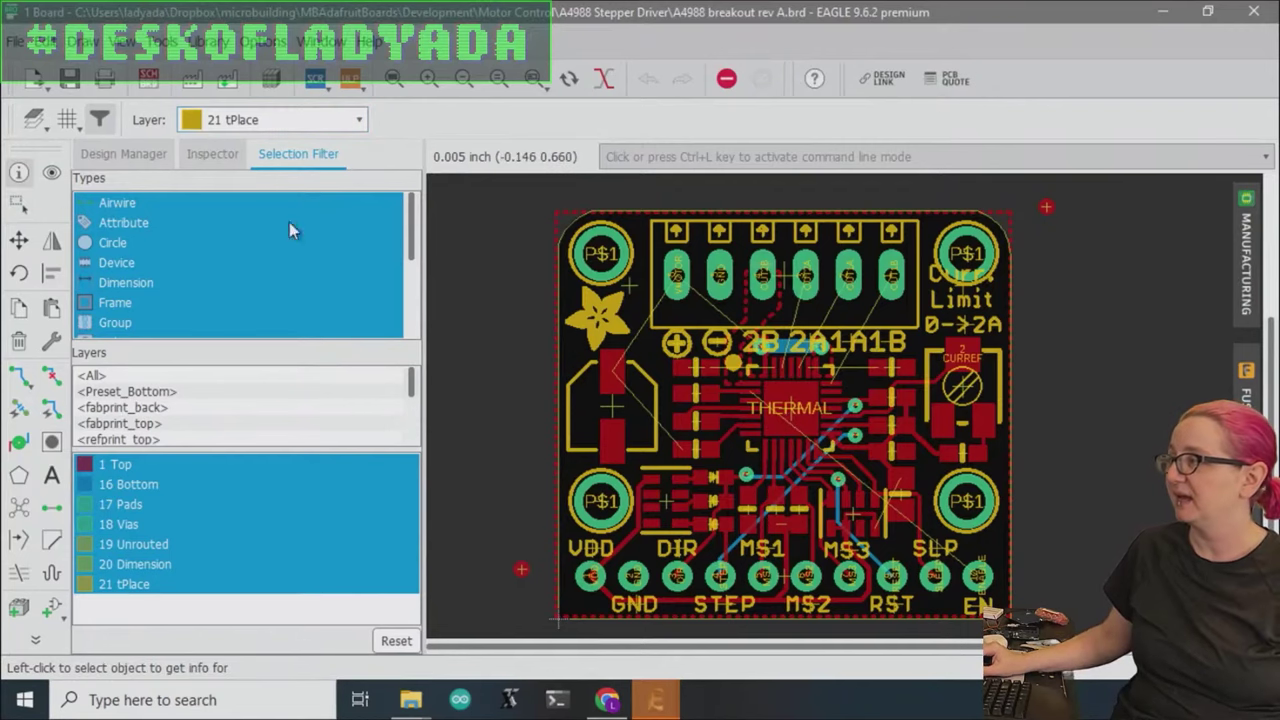
left_click(793, 414)
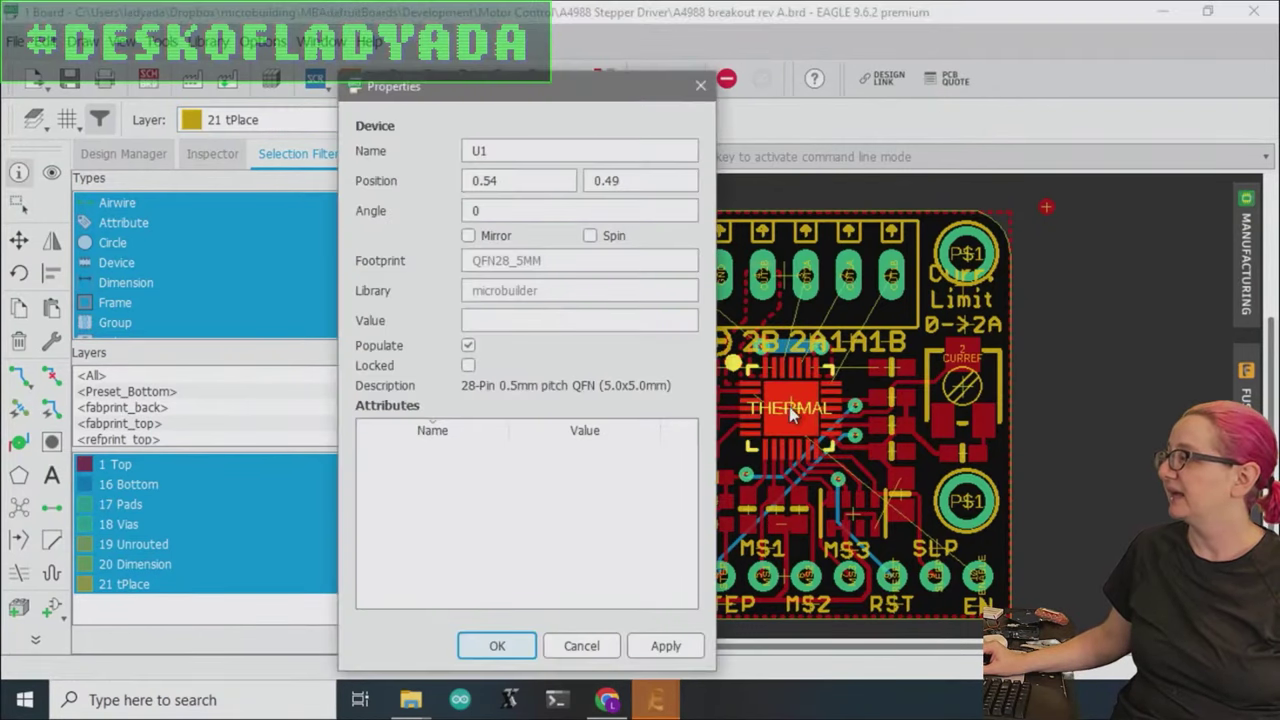
left_click(581, 646)
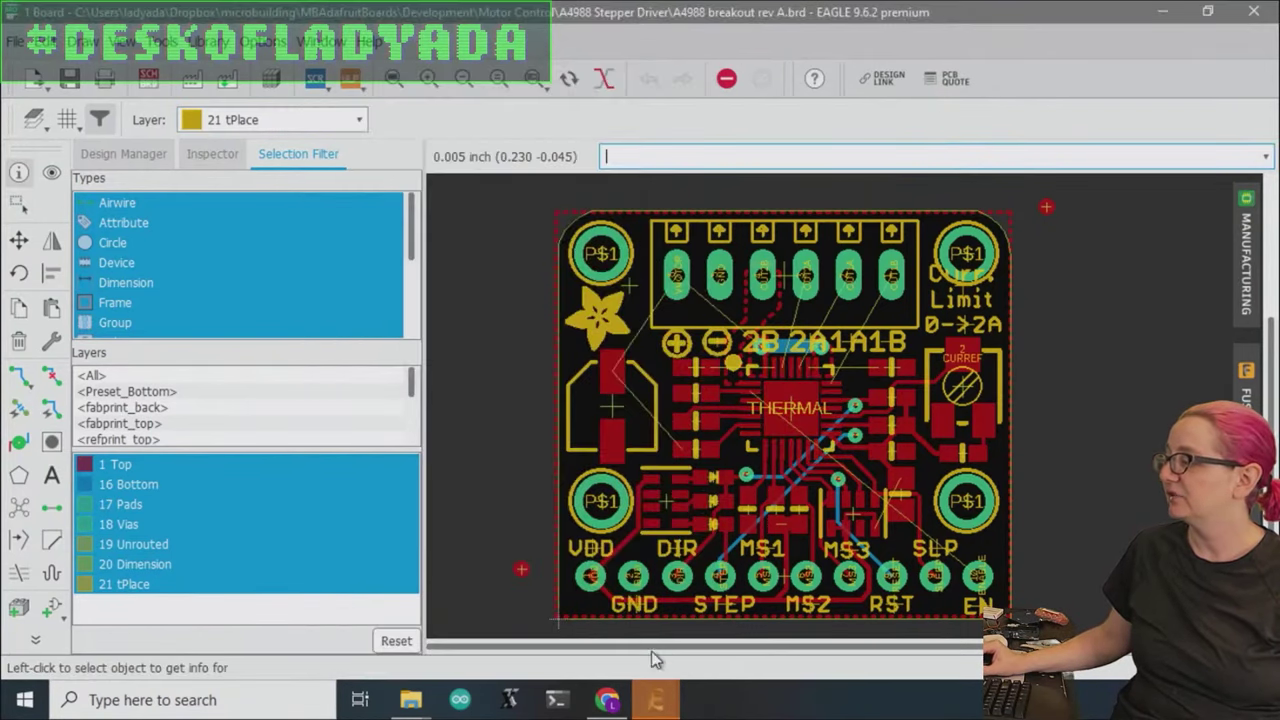
Switch to Chrome and open the DigiKey website in place of the Adafruit DRV8833 product page.
left_click(608, 700)
left_click(590, 21)
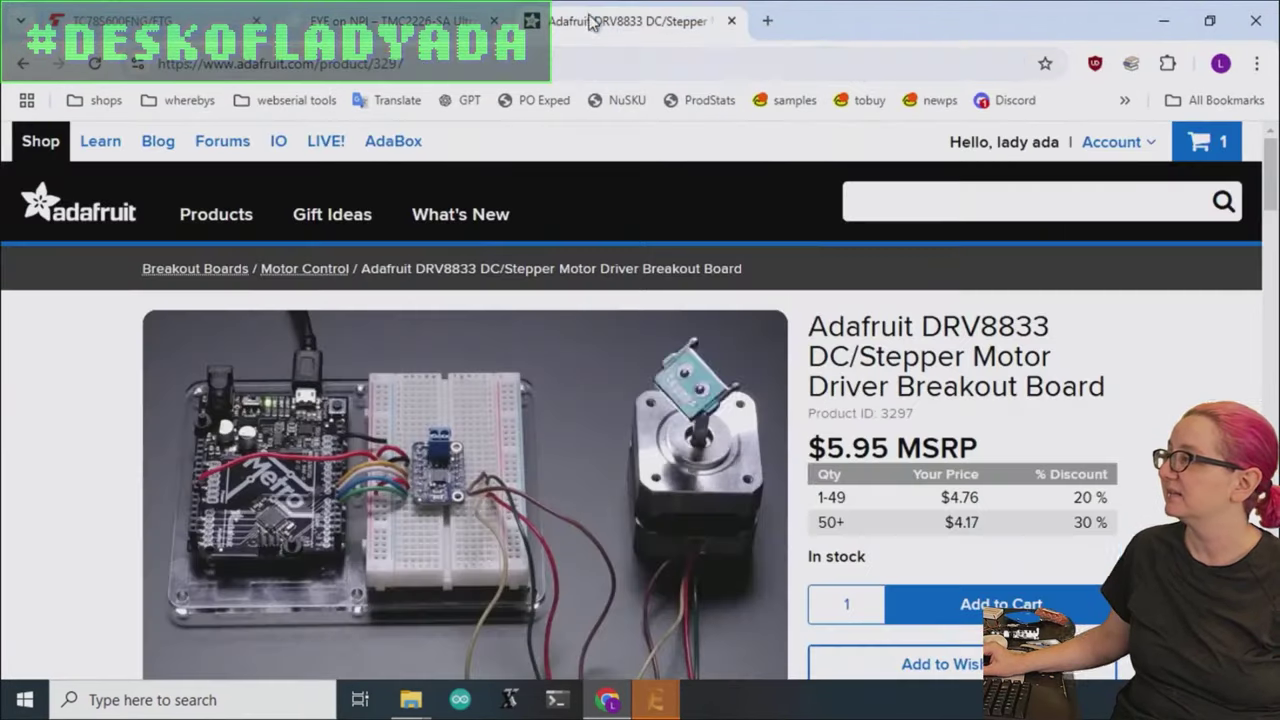
left_click(571, 63)
type("di")
key("Return")
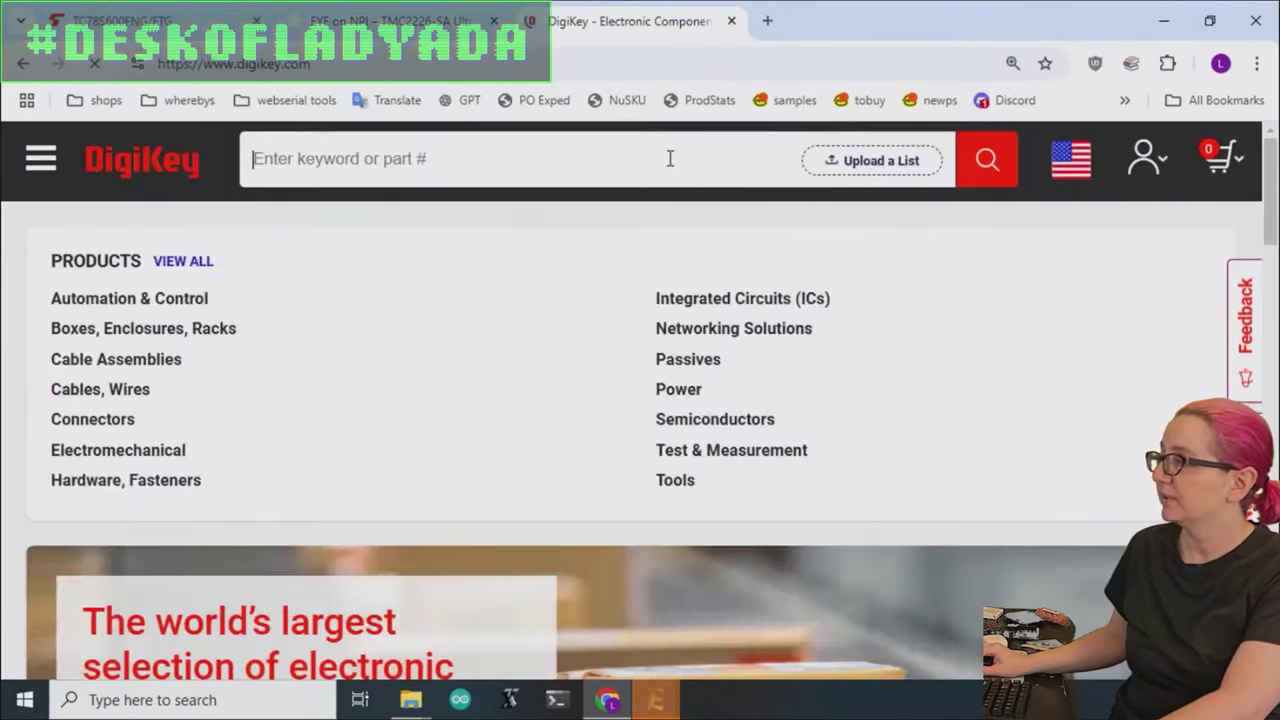
Search DigiKey for a4988 and open the Motor Drivers, Controllers result for the A4988SETTR-T.
left_click(670, 158)
type("a4")
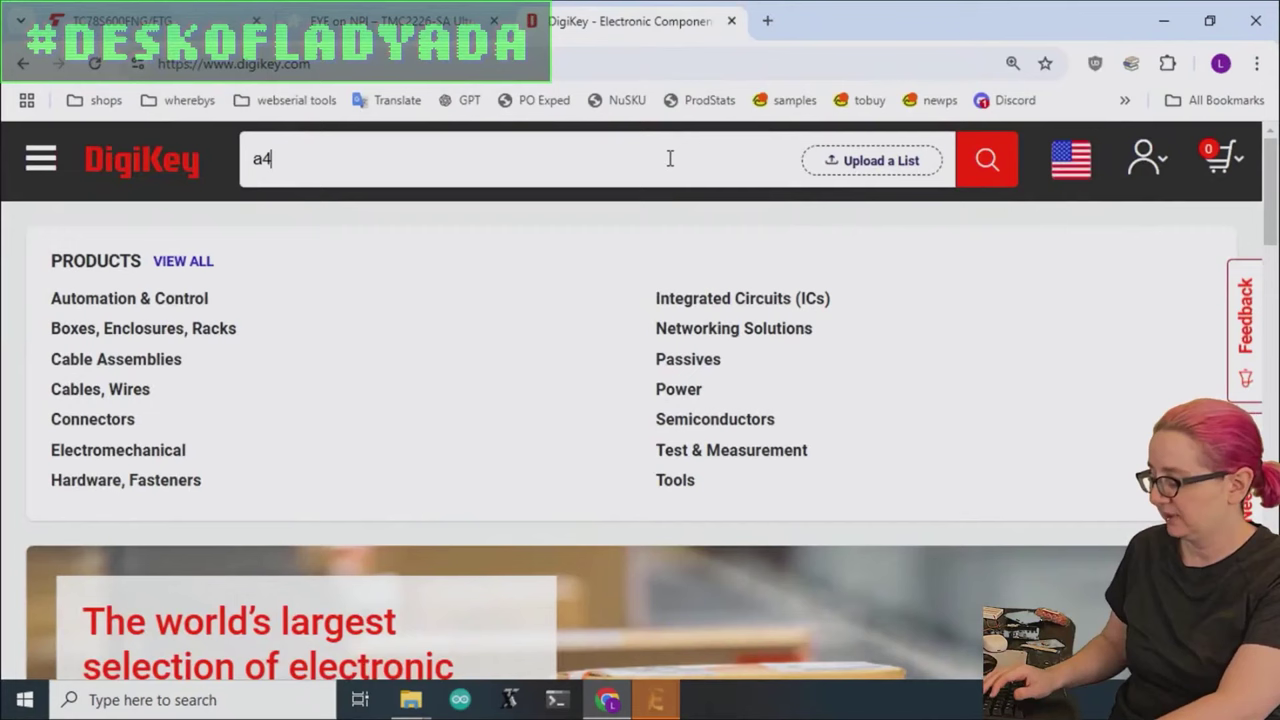
type("988")
key("Return")
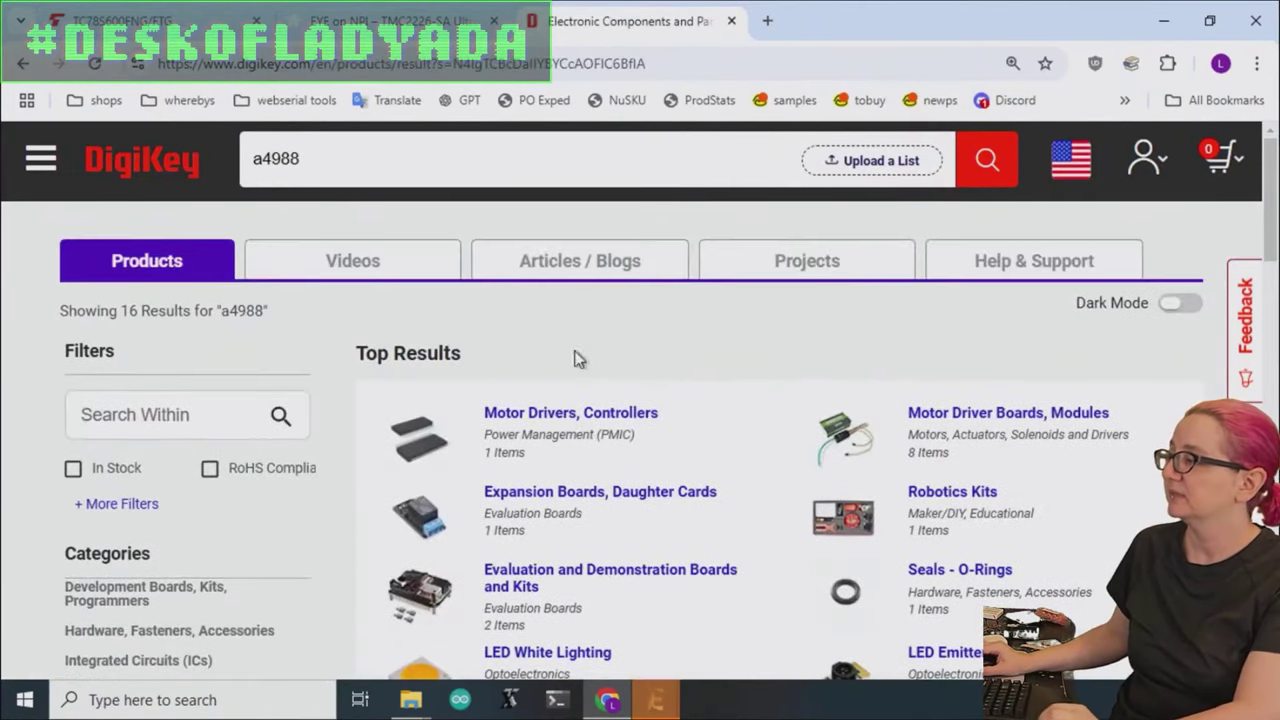
left_click(630, 416)
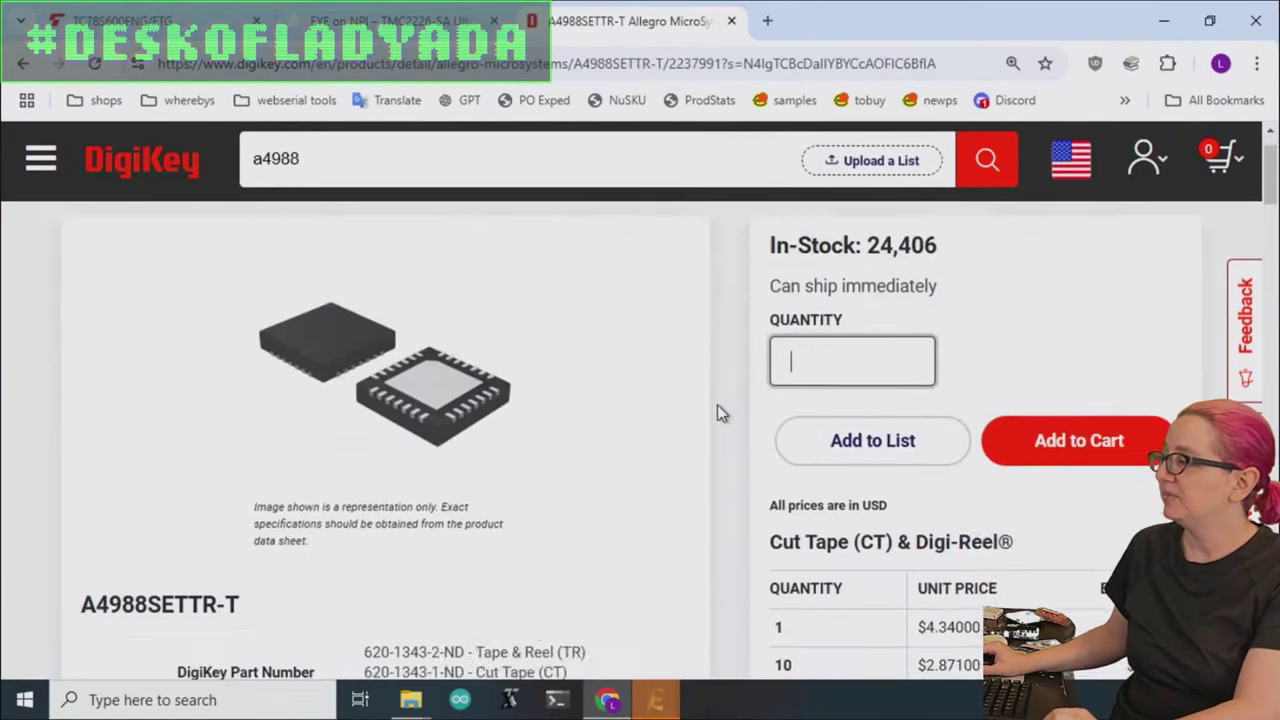
Check the A4988SETTR-T's stock, pricing and part details, and open its datasheet.
scroll(740, 400, "down", 3)
scroll(856, 342, "up", 4)
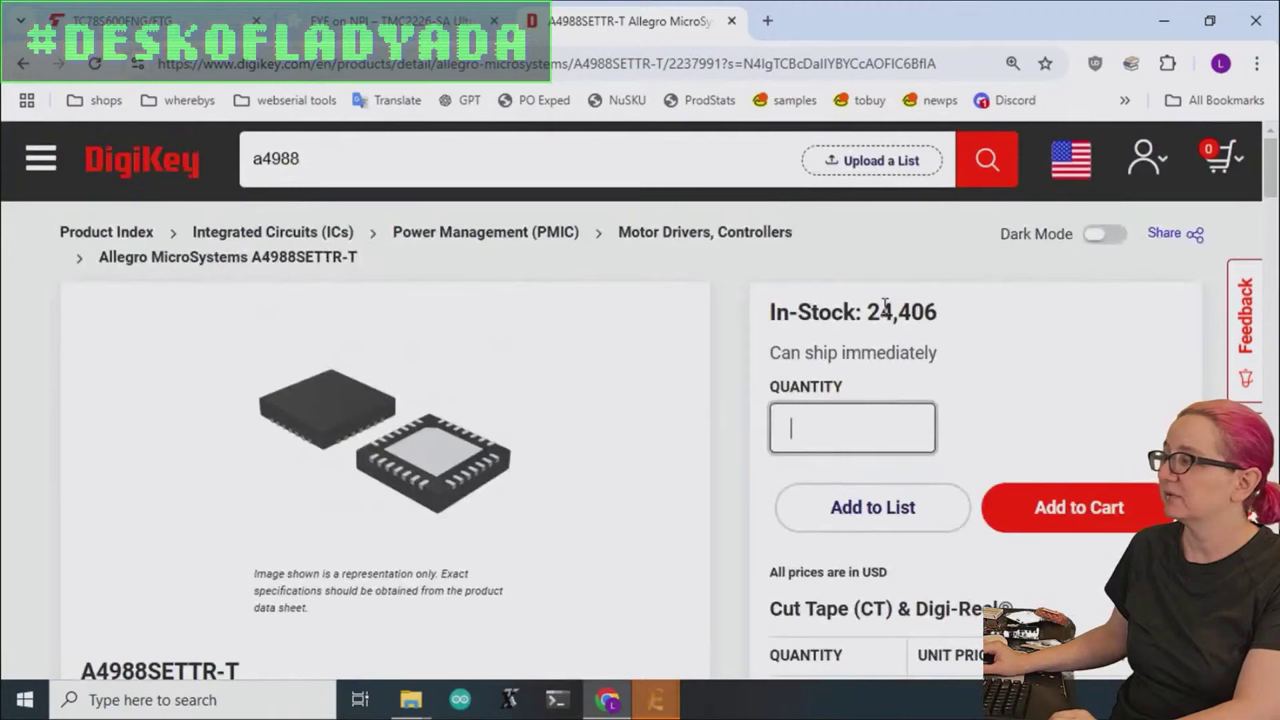
scroll(560, 440, "down", 4)
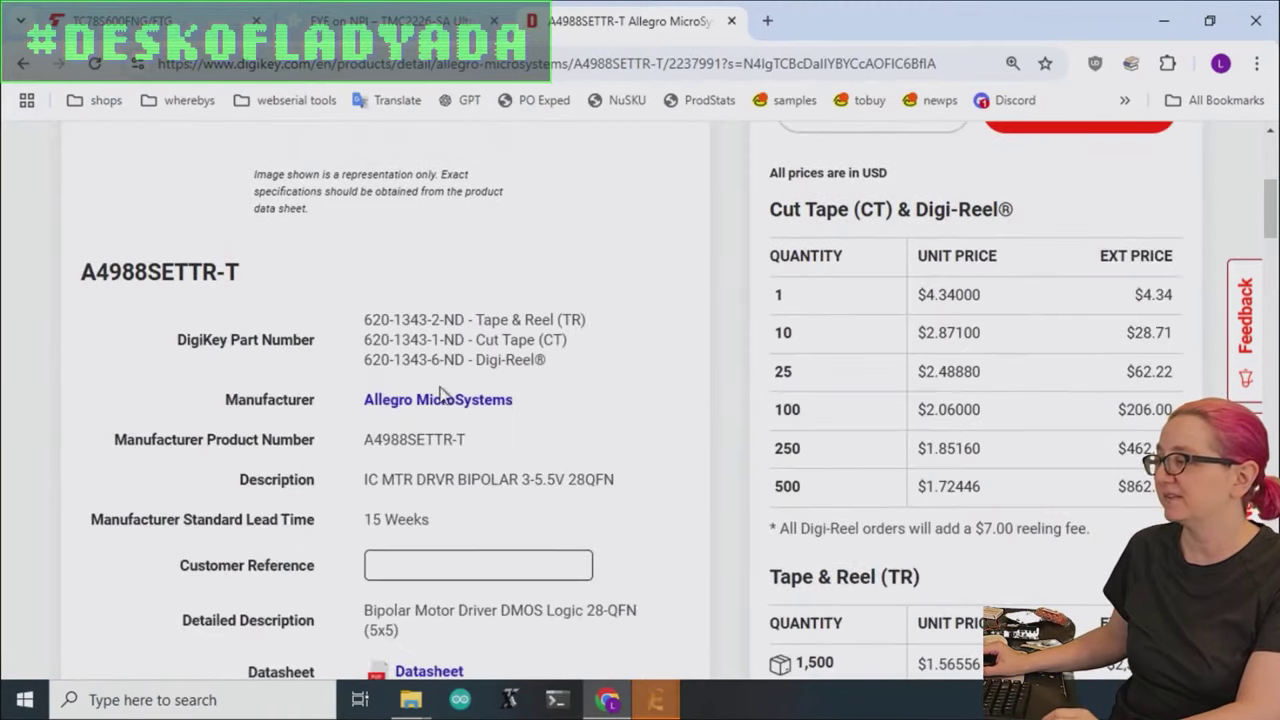
scroll(488, 459, "down", 2)
left_click(428, 468)
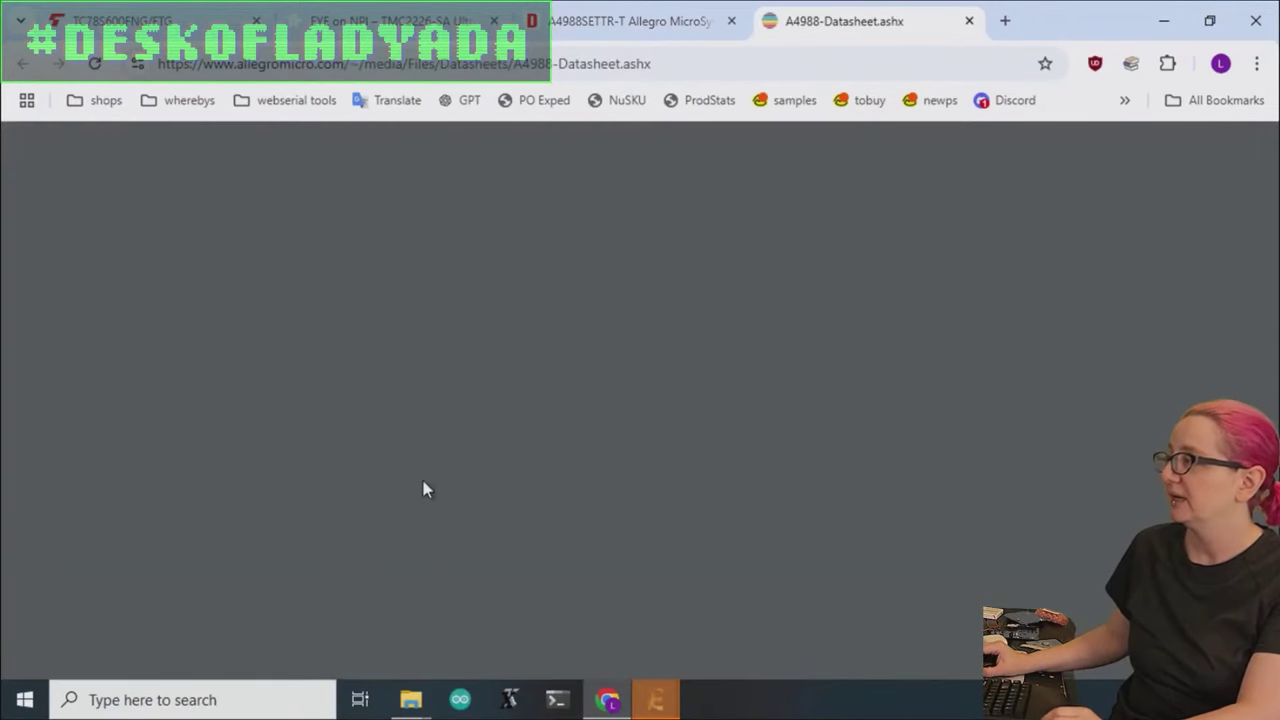
Read the first page of the A4988 datasheet and highlight the ±2 A output current rating in the description.
scroll(849, 411, "down", 3)
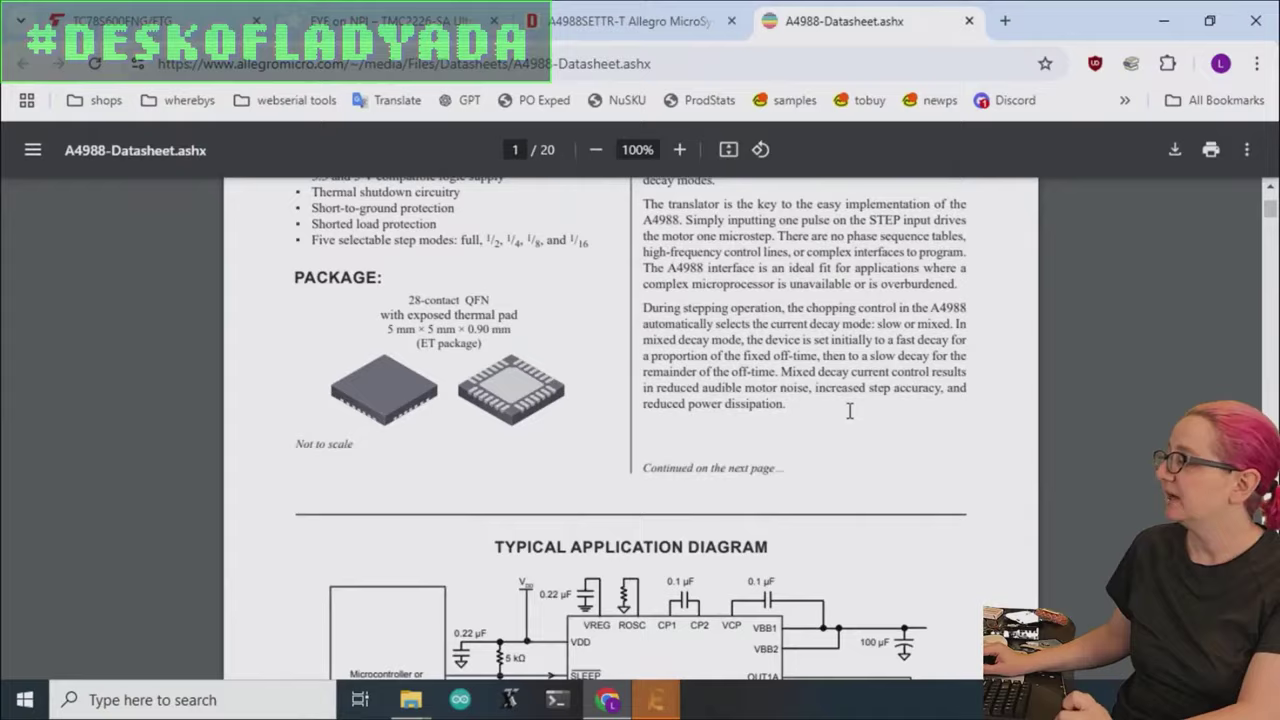
scroll(849, 411, "down", 2)
scroll(845, 380, "up", 4)
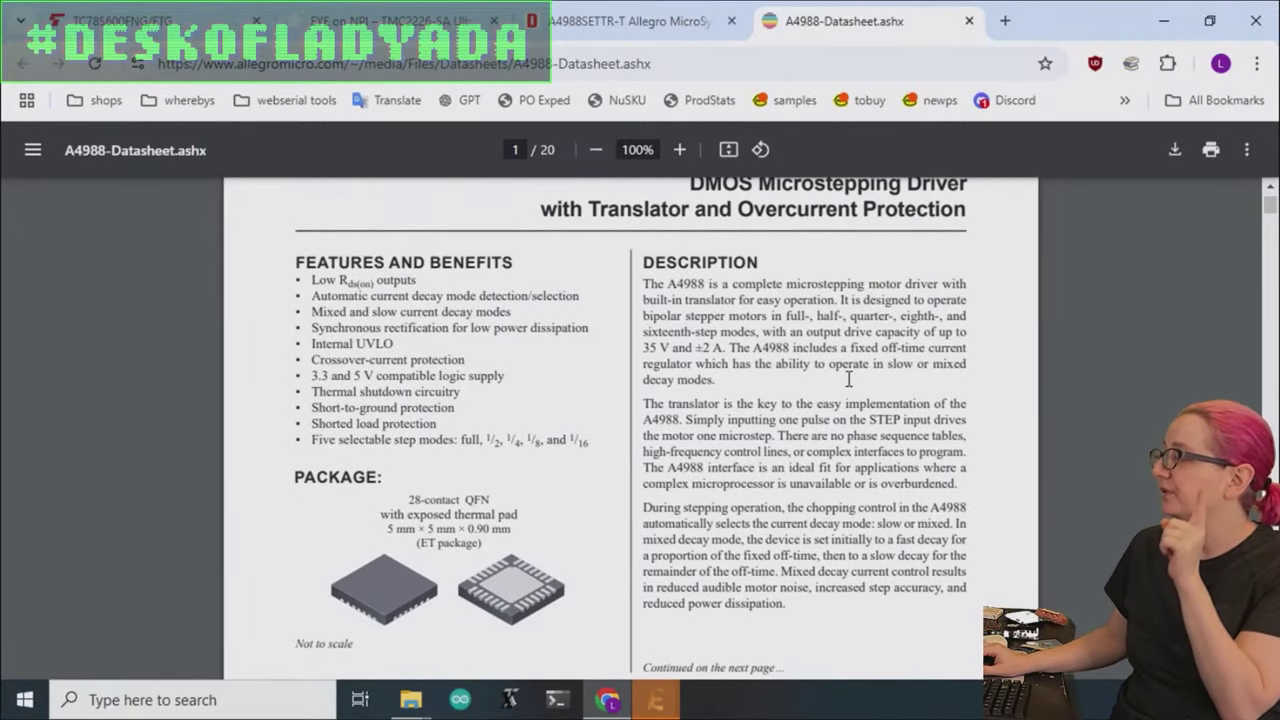
left_click_drag(695, 348, 711, 348)
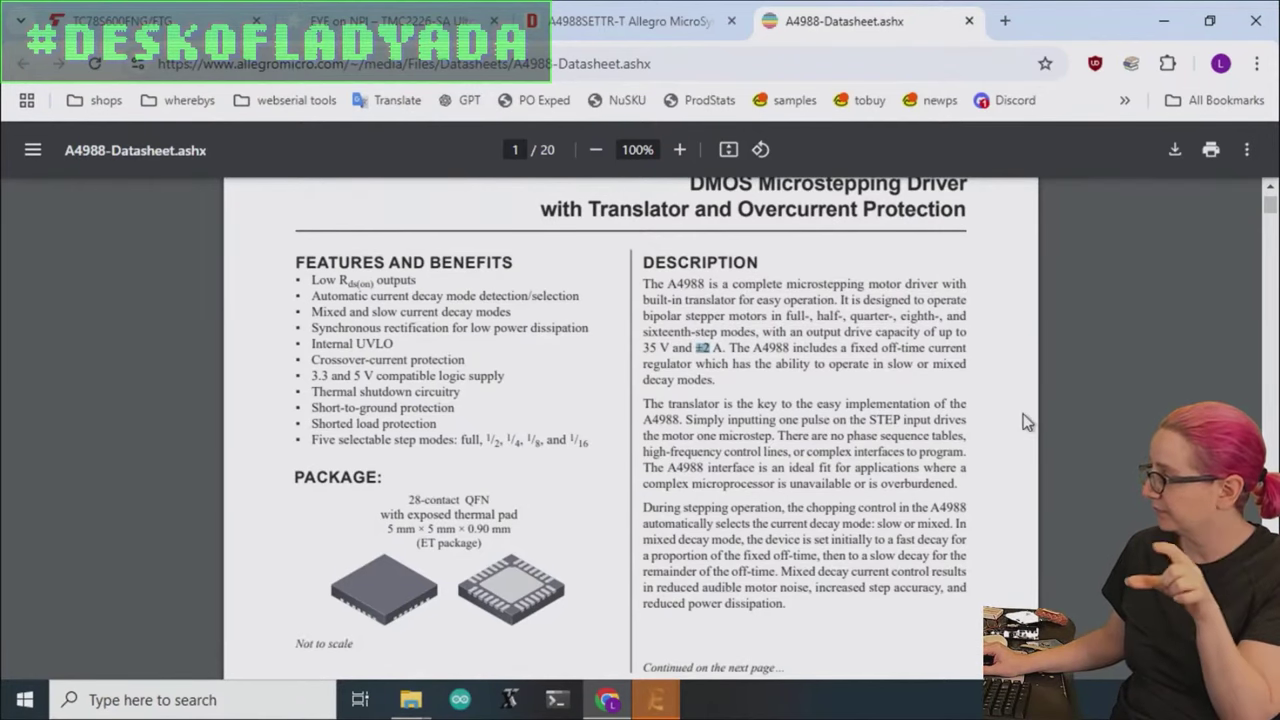
Review the datasheet's typical application diagram, absolute maximum ratings and functional block diagram, continuing to the electrical characteristics.
scroll(1023, 422, "down", 5)
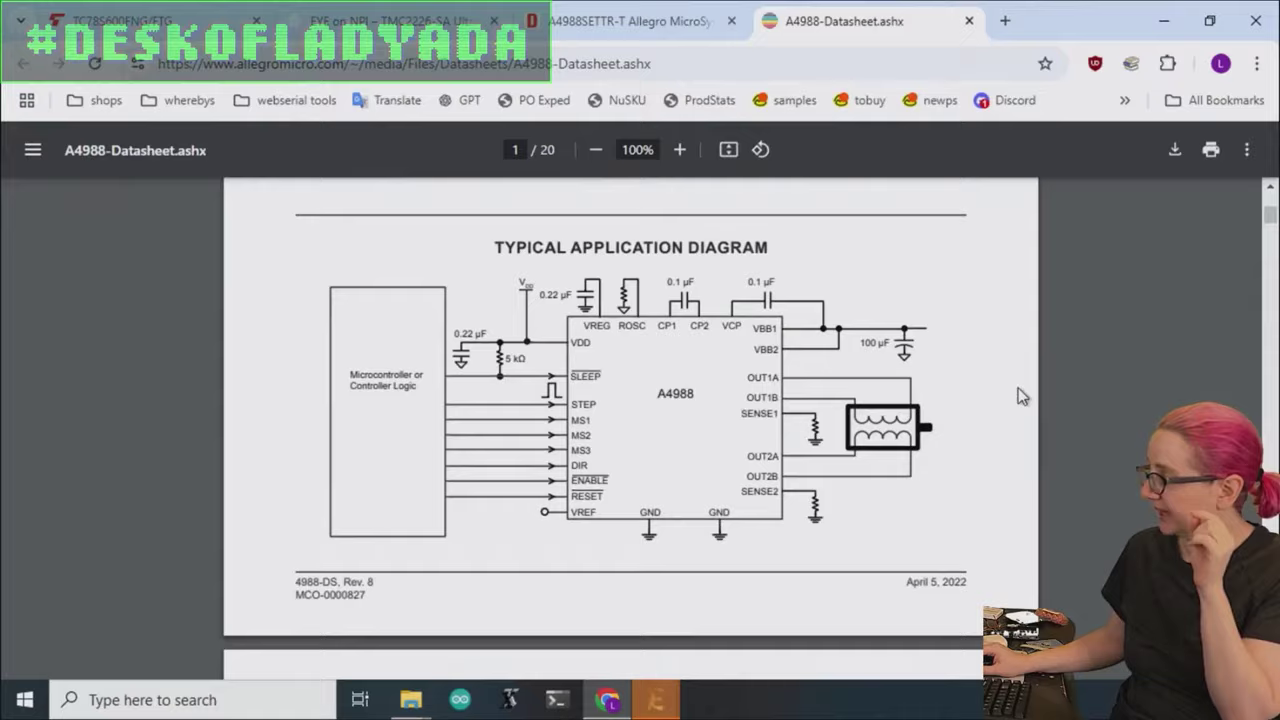
scroll(1020, 396, "down", 3)
scroll(1020, 396, "down", 3)
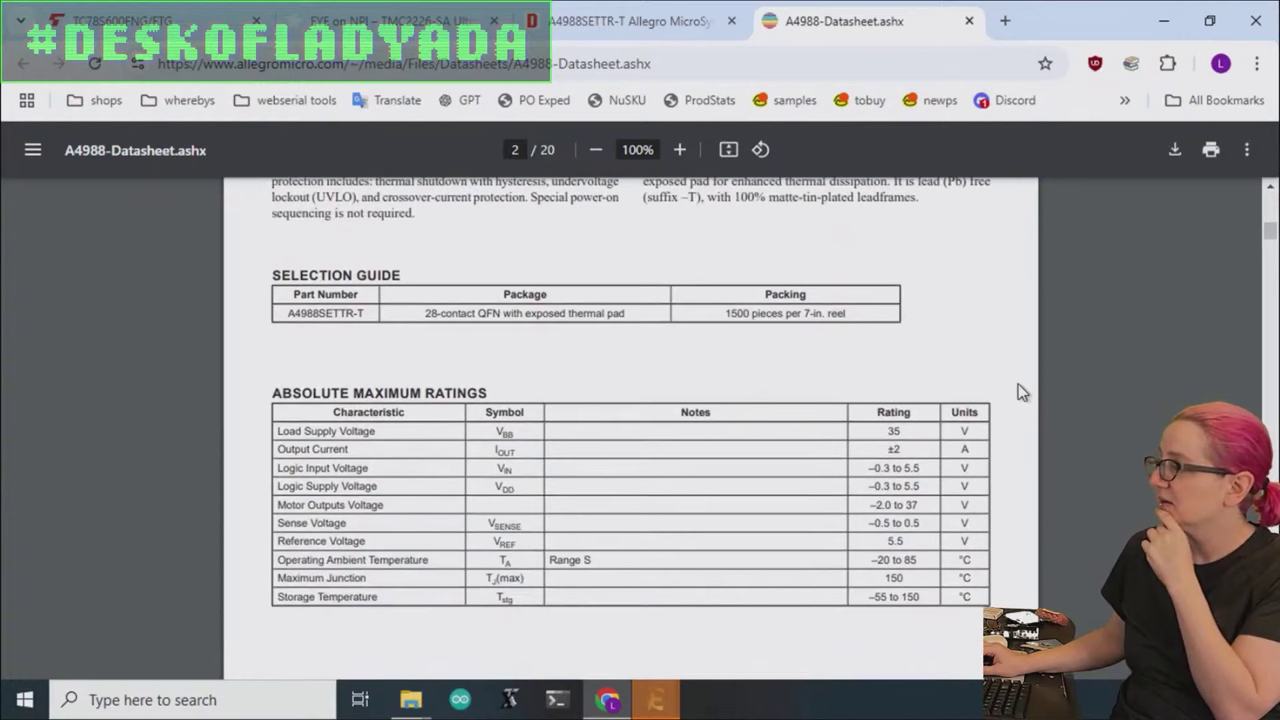
scroll(1021, 393, "down", 10)
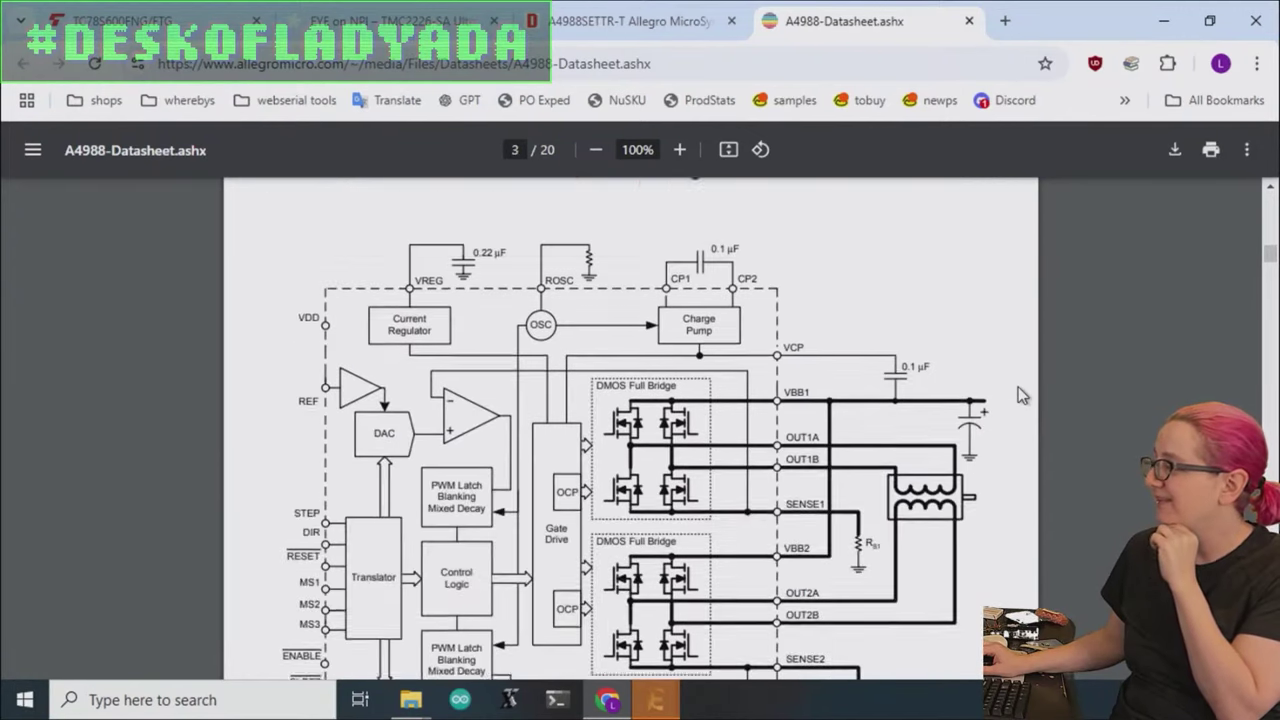
scroll(1021, 395, "down", 5)
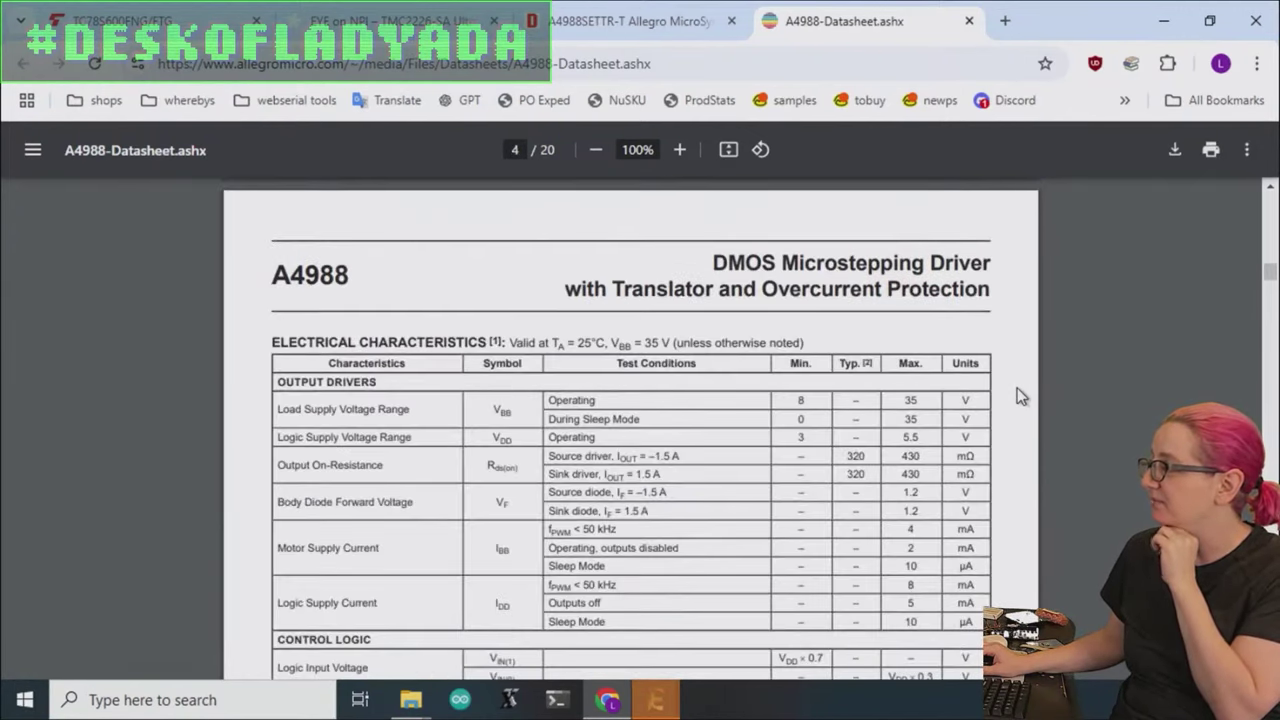
Highlight the operating load supply voltage limits in the electrical characteristics table, and revisit the functional block diagram.
scroll(1020, 396, "down", 2)
scroll(800, 300, "up", 1)
scroll(815, 300, "up", 2)
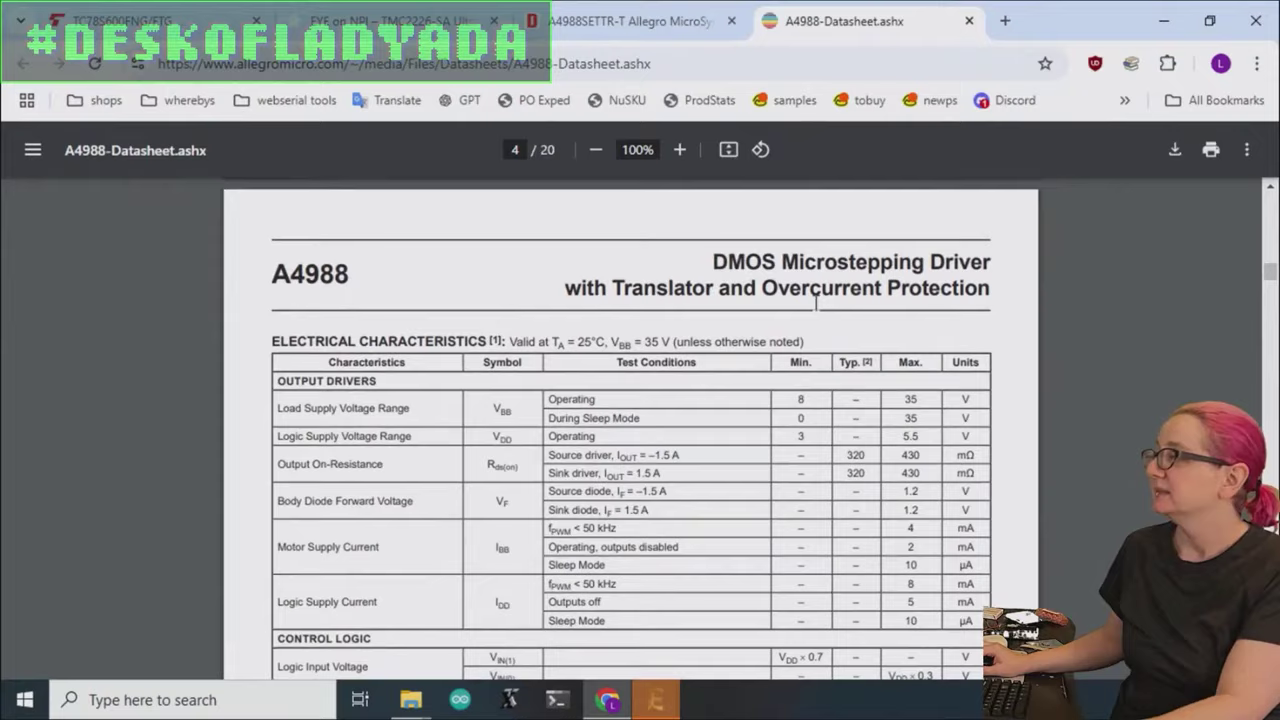
scroll(843, 405, "up", 2, "ctrl")
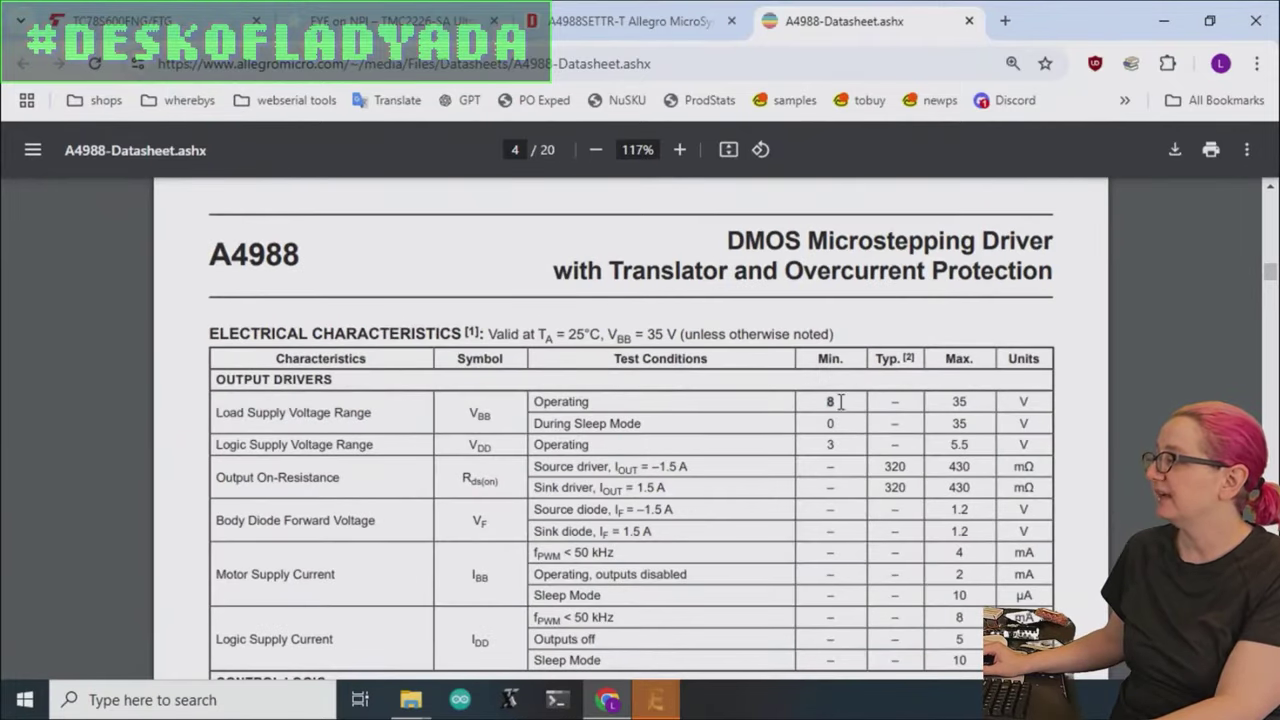
left_click_drag(841, 401, 987, 401)
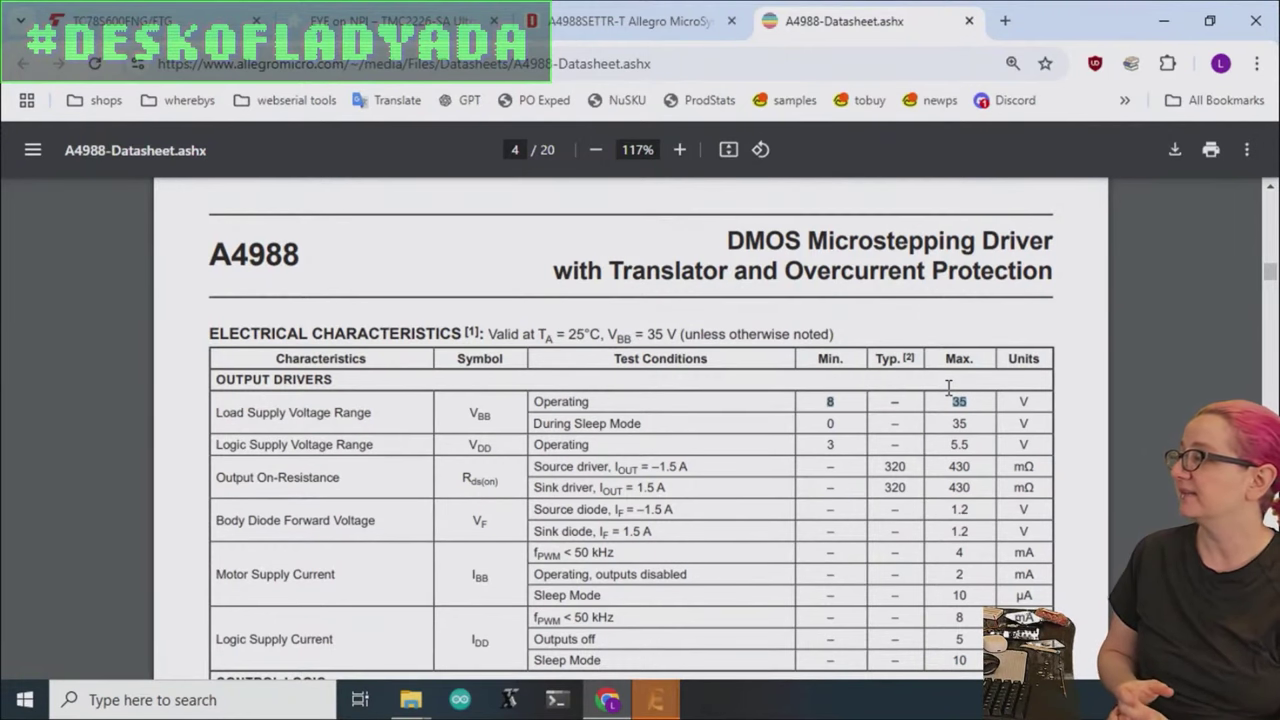
scroll(948, 387, "up", 10)
scroll(837, 386, "down", 6)
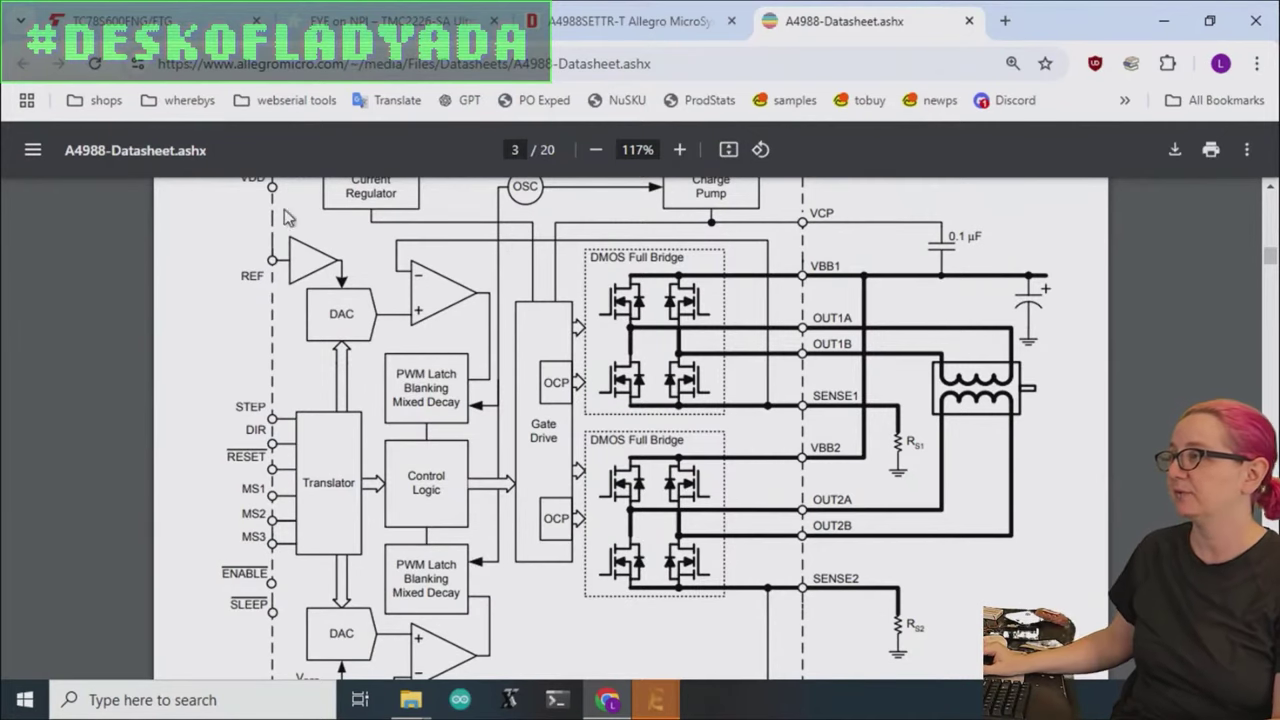
Return to the A4988SETTR-T product page on DigiKey and open its parent category, Motor Drivers, Controllers.
left_click(594, 24)
scroll(612, 410, "up", 6)
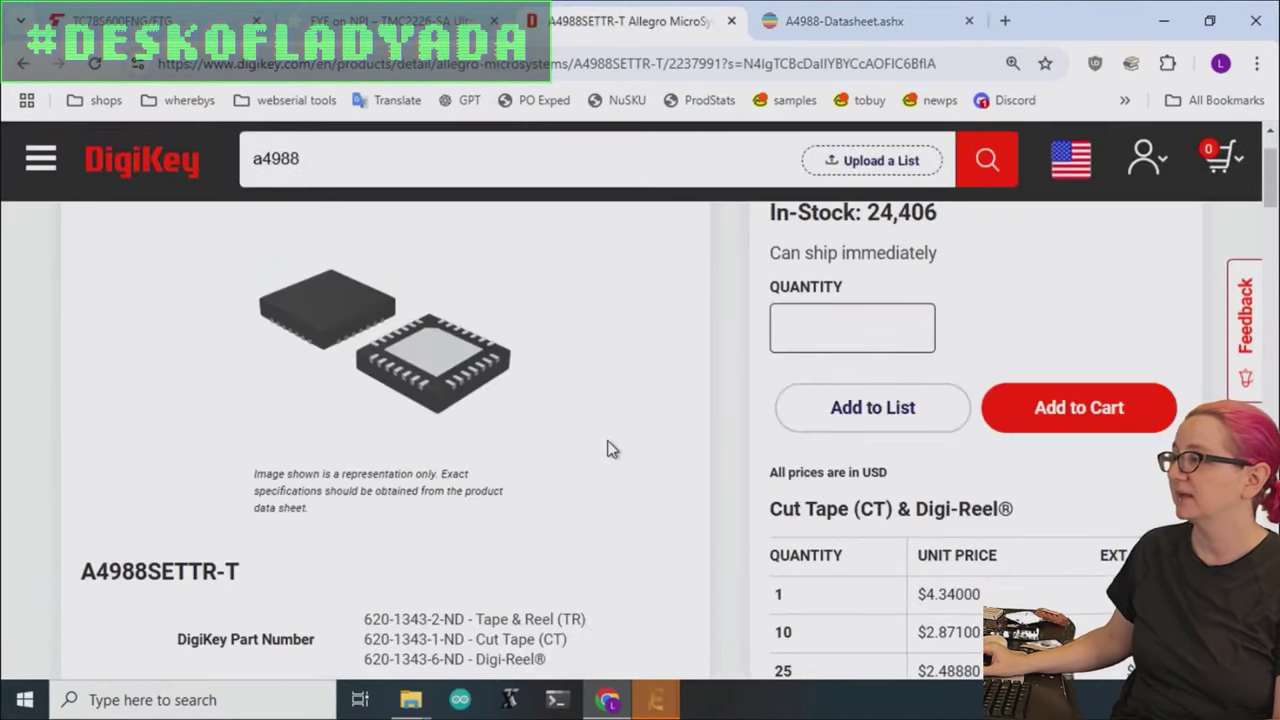
scroll(600, 450, "down", 3)
scroll(592, 440, "up", 4)
scroll(591, 434, "down", 7)
scroll(605, 415, "up", 7)
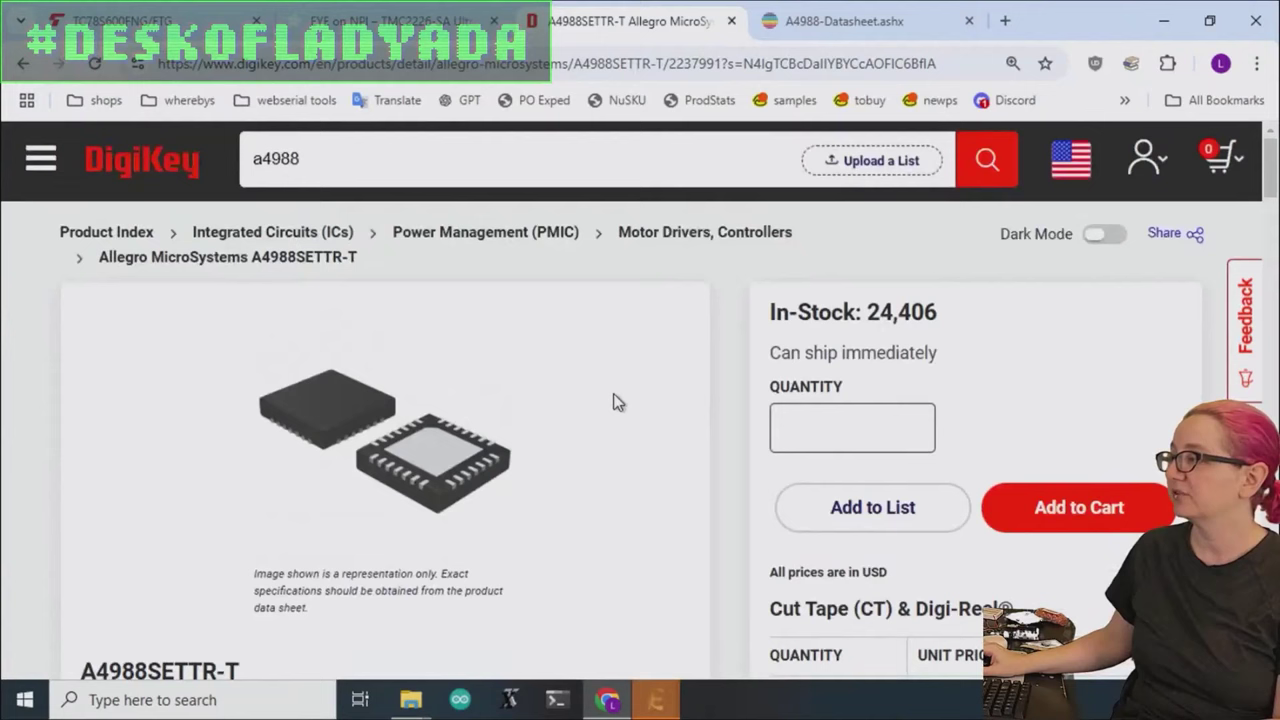
left_click(684, 240)
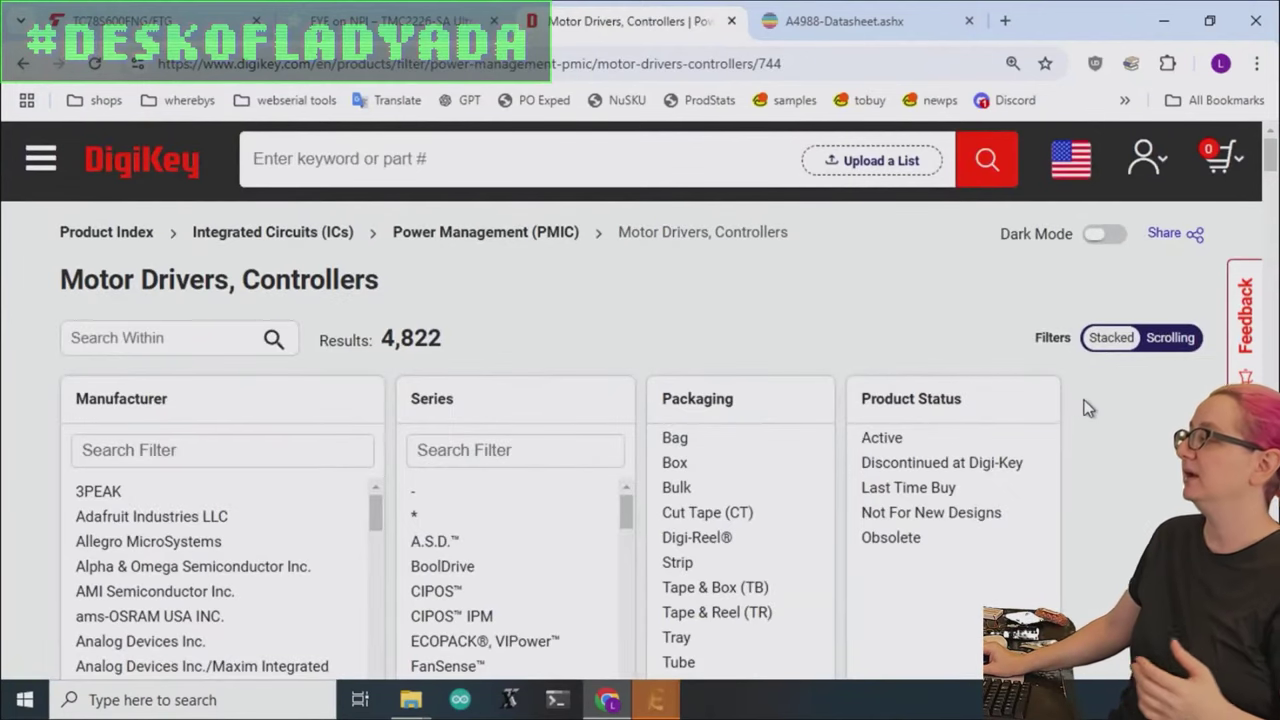
Filter the motor driver listing to Active, Normally Stocking parts with Marketplace products excluded, and apply the filters.
scroll(1100, 388, "down", 1)
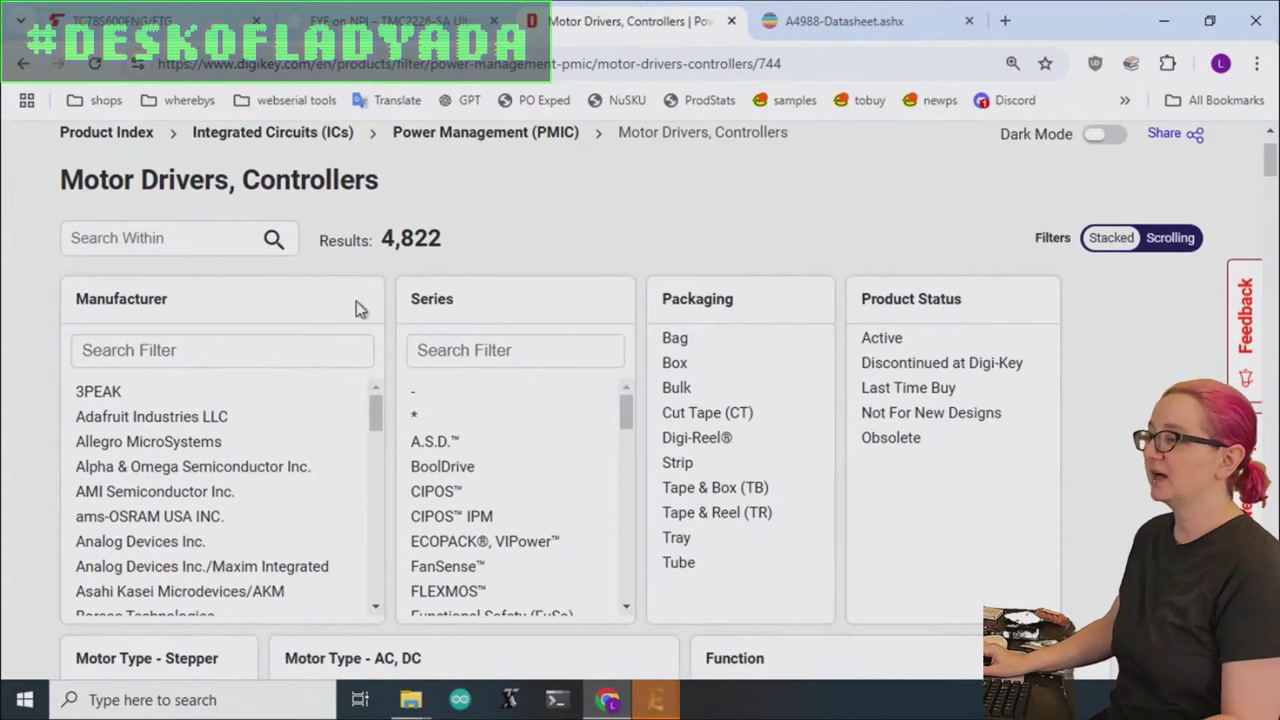
left_click(878, 338)
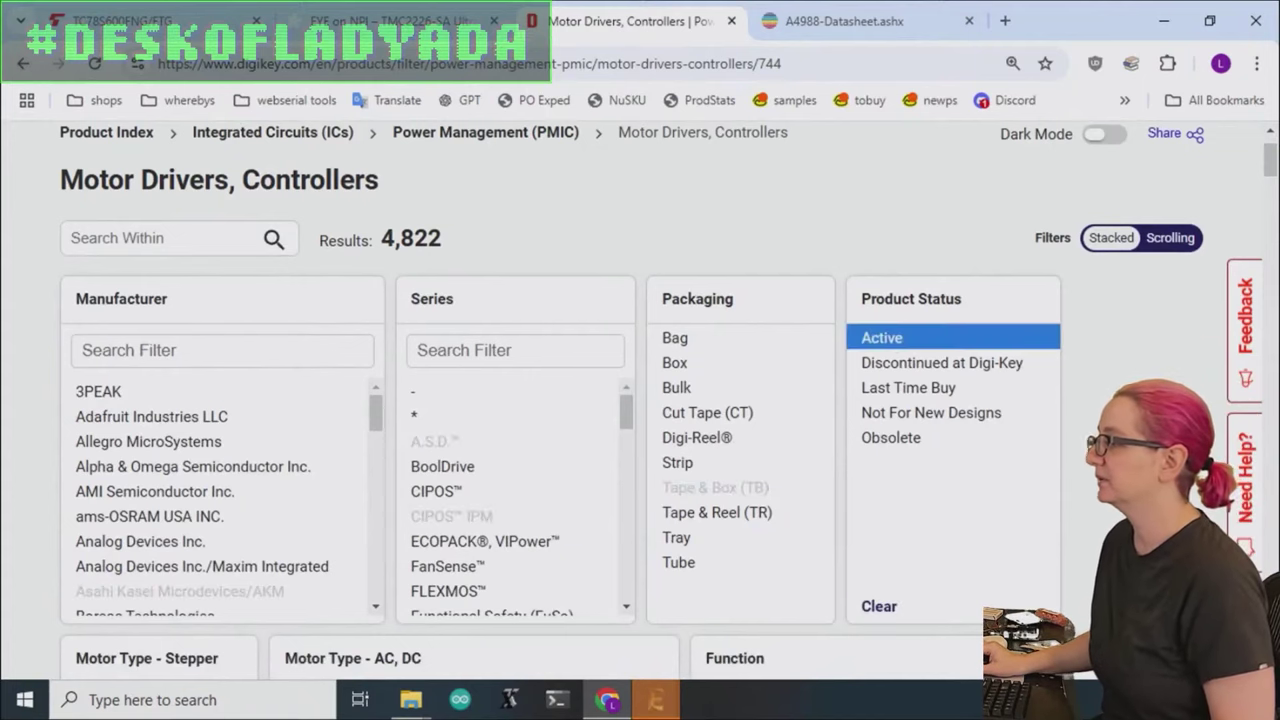
scroll(1190, 366, "down", 4)
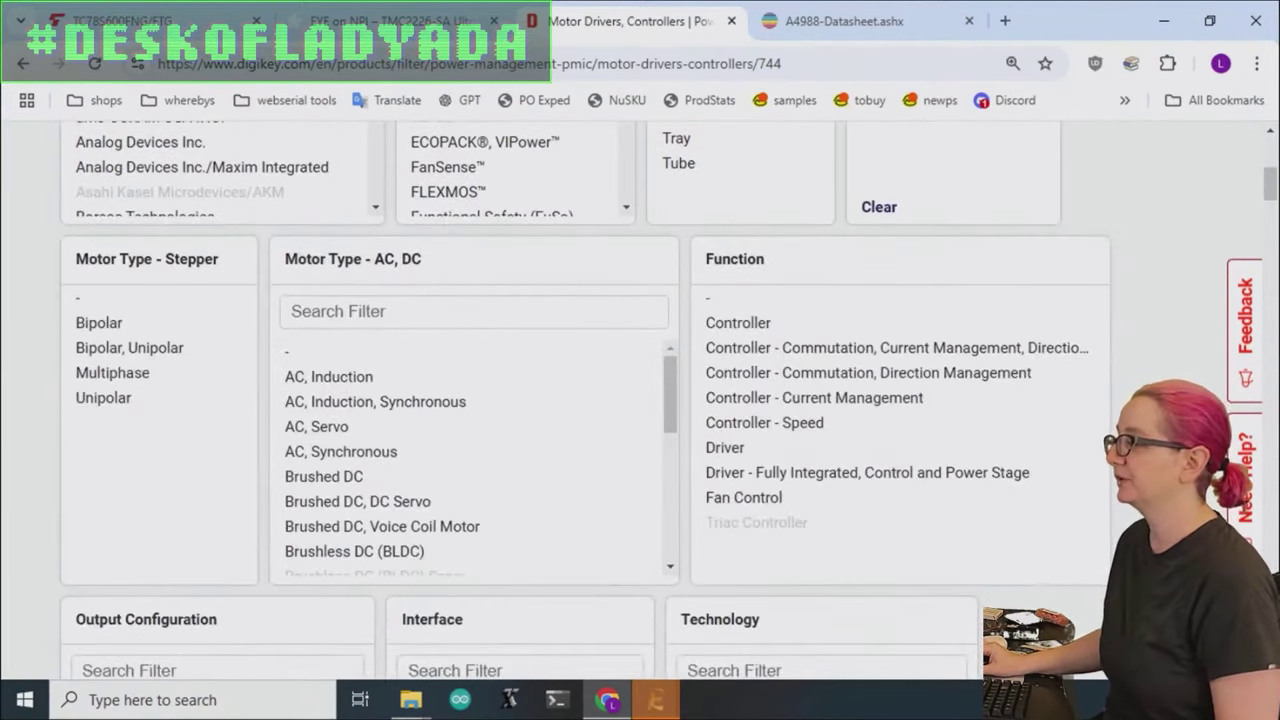
scroll(1160, 375, "down", 17)
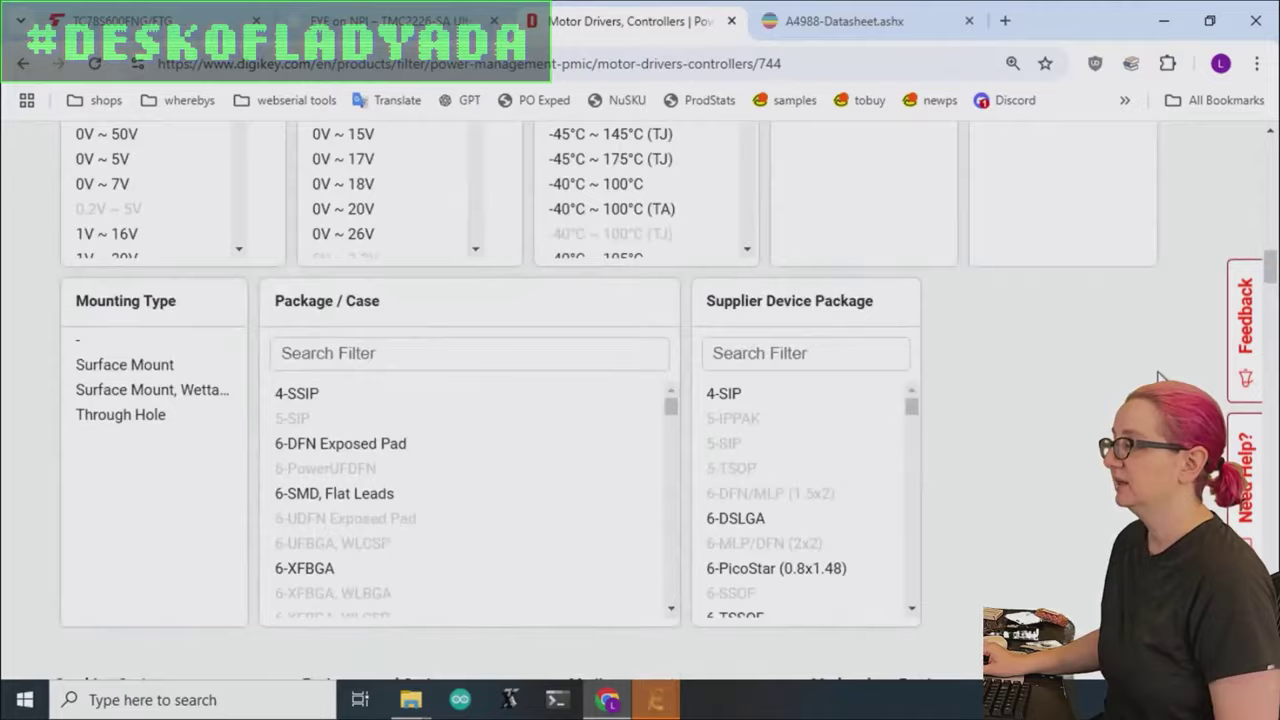
scroll(1160, 375, "down", 1)
left_click(63, 349)
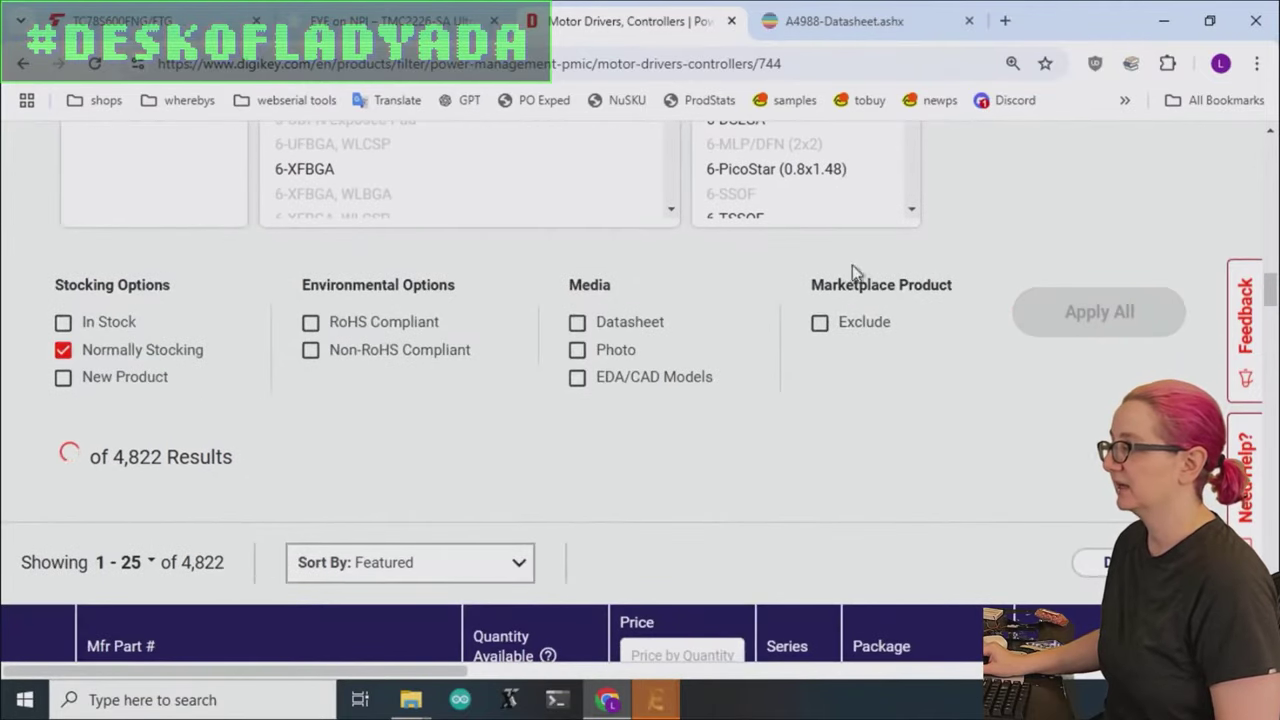
left_click(857, 333)
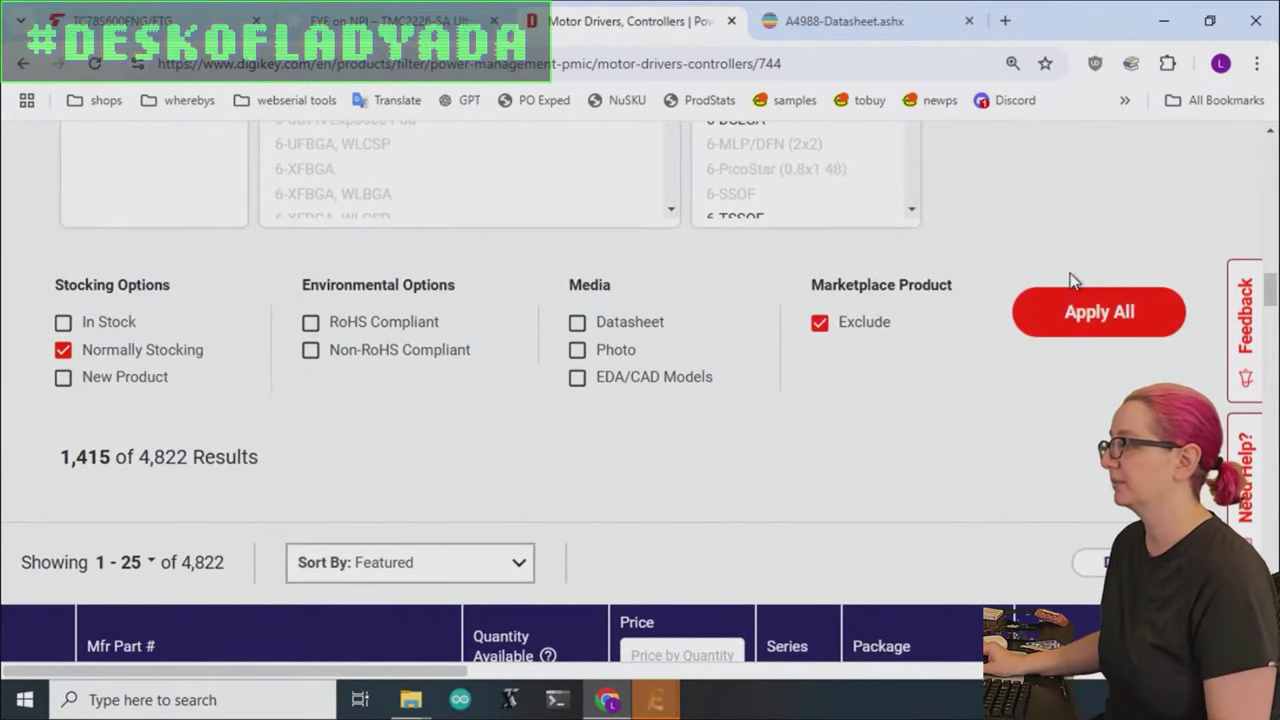
left_click(1077, 311)
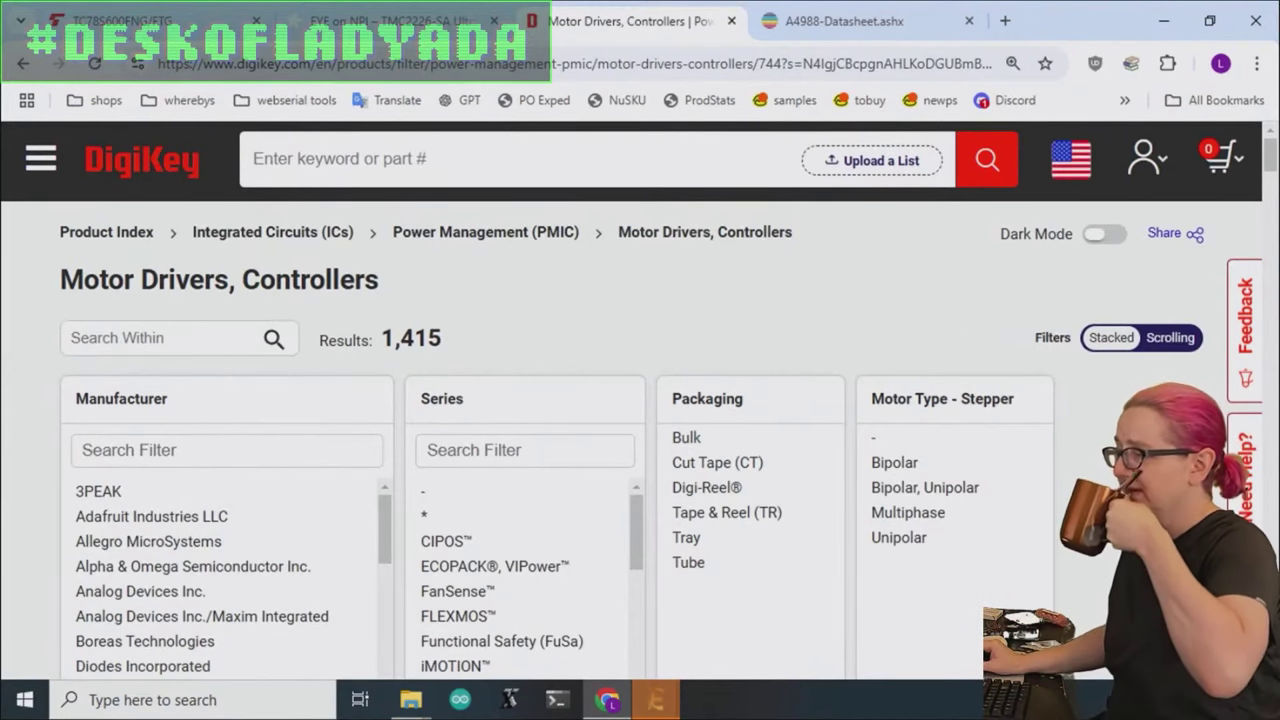
In the AC, DC motor type filter, select "-", the BLDC/Brushed DC/PMSM/Servo/Stepper combination, "Brushless DC (BLDC), PMSM, Stepper" and "Universal".
scroll(640, 400, "down", 4)
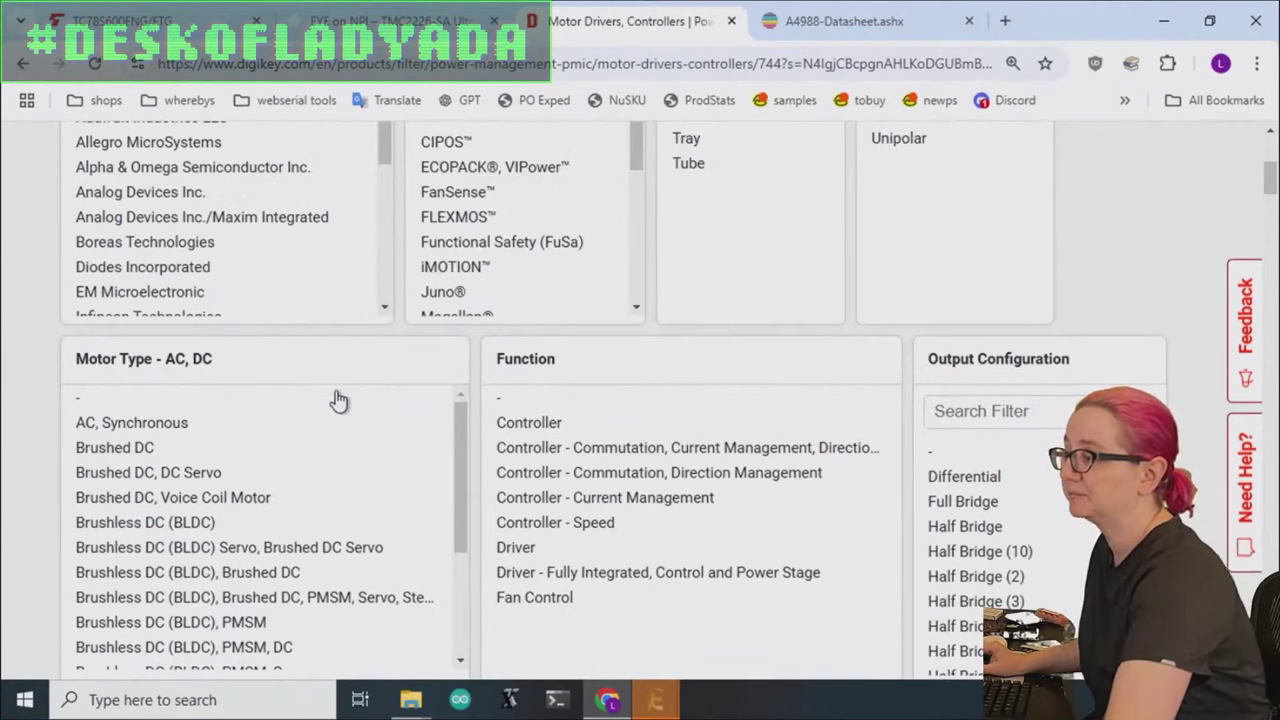
scroll(300, 400, "down", 2)
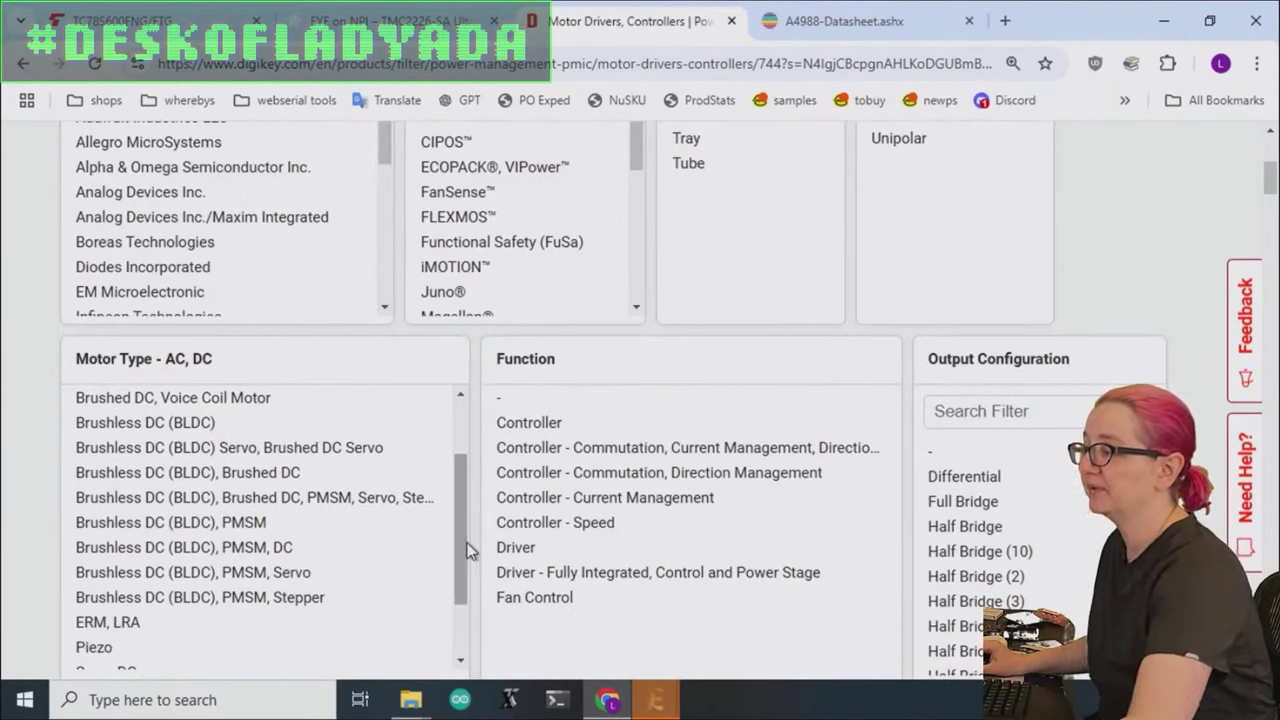
left_click_drag(466, 549, 465, 628)
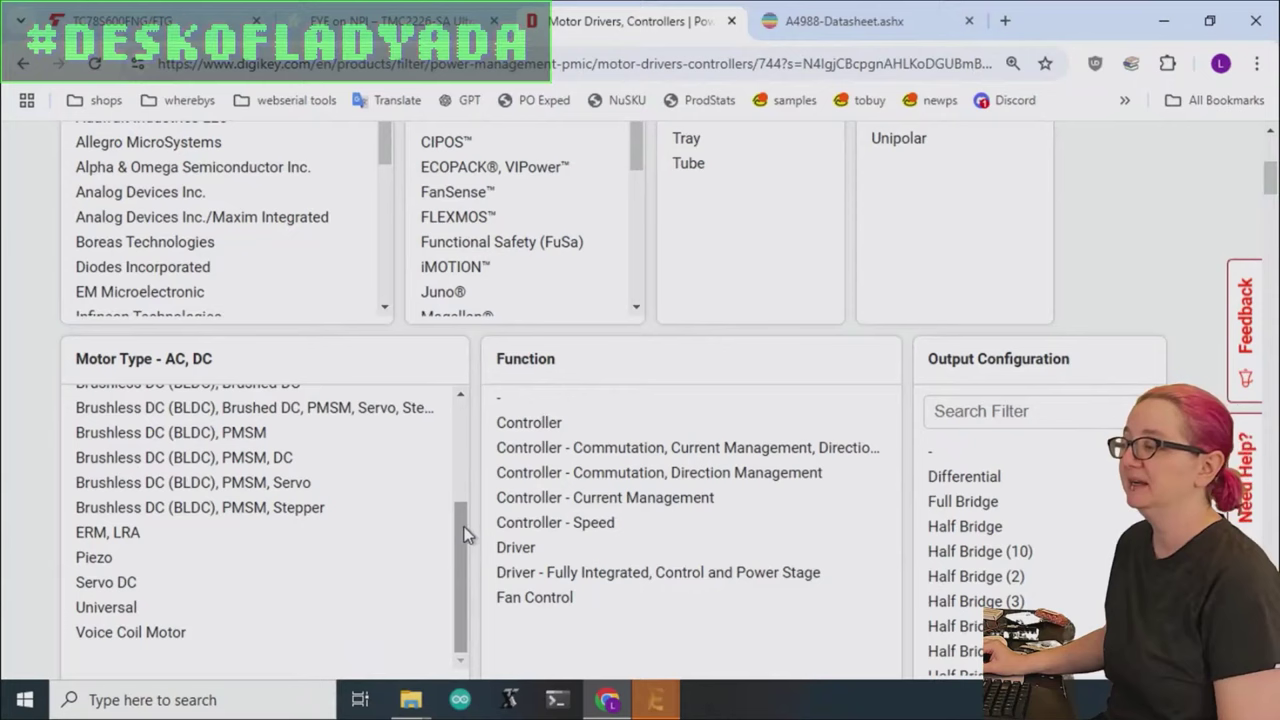
left_click_drag(465, 519, 477, 343)
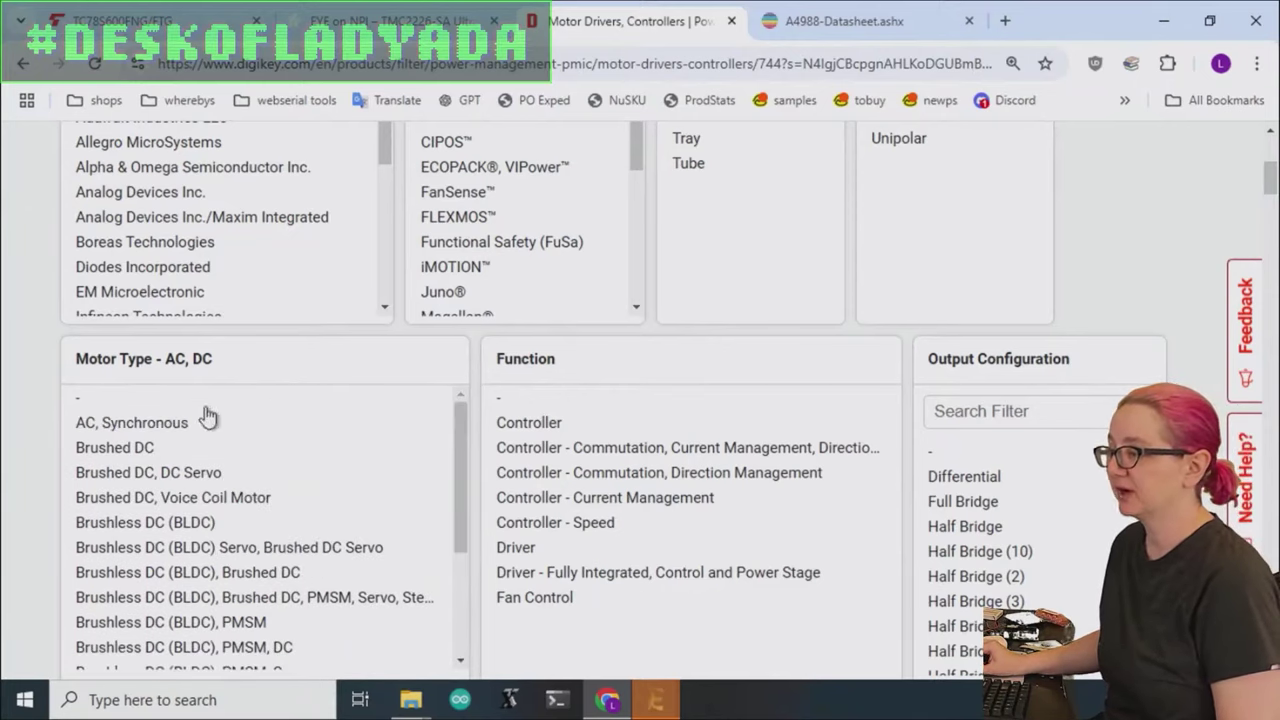
left_click(112, 400)
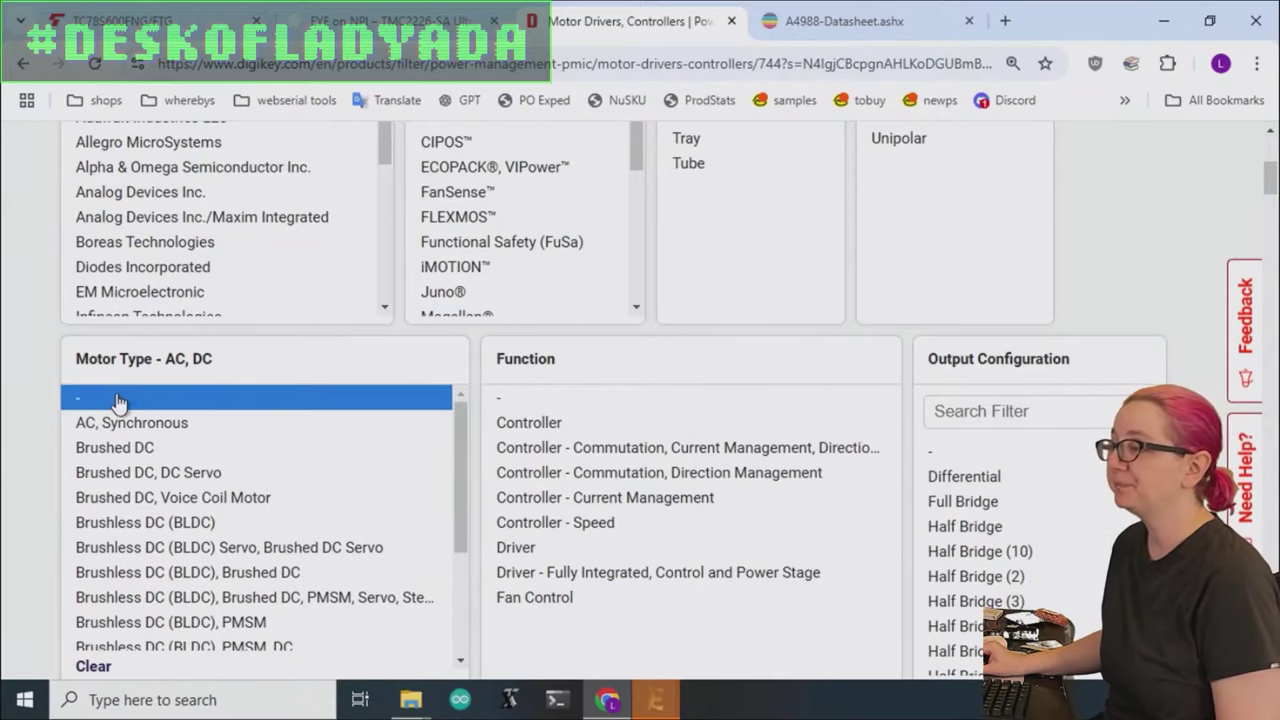
scroll(386, 505, "down", 1)
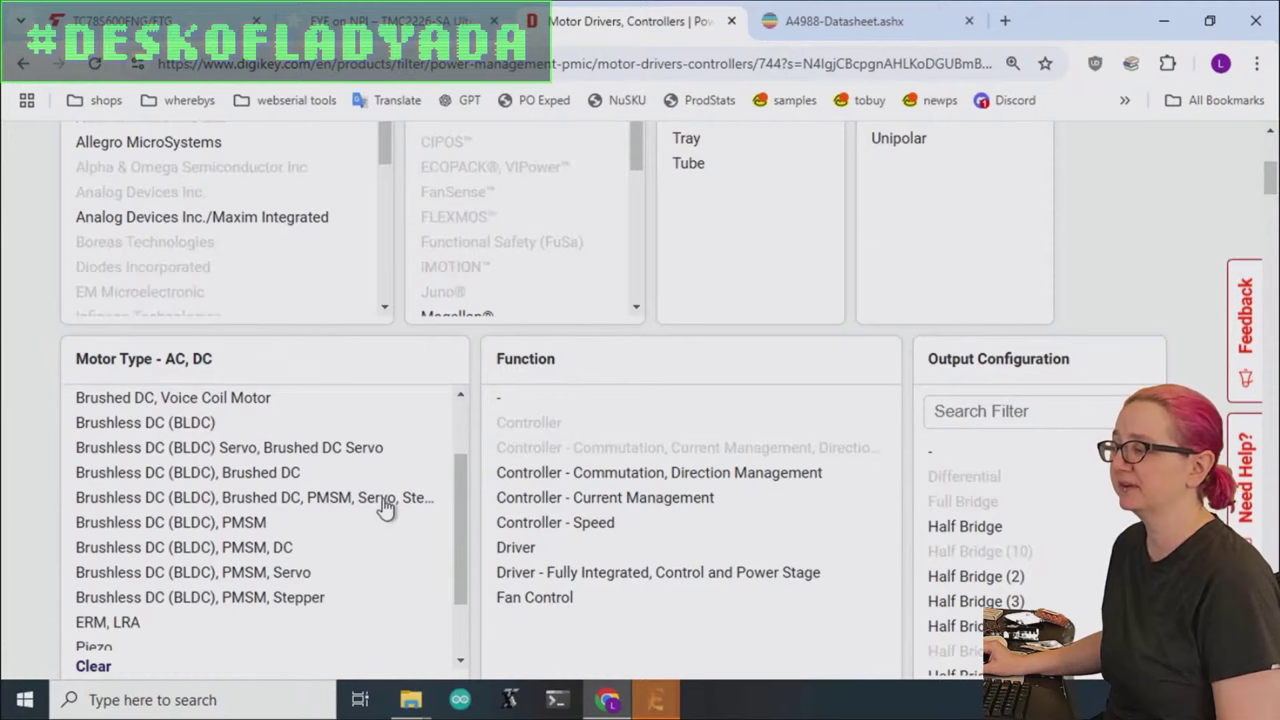
left_click(385, 500)
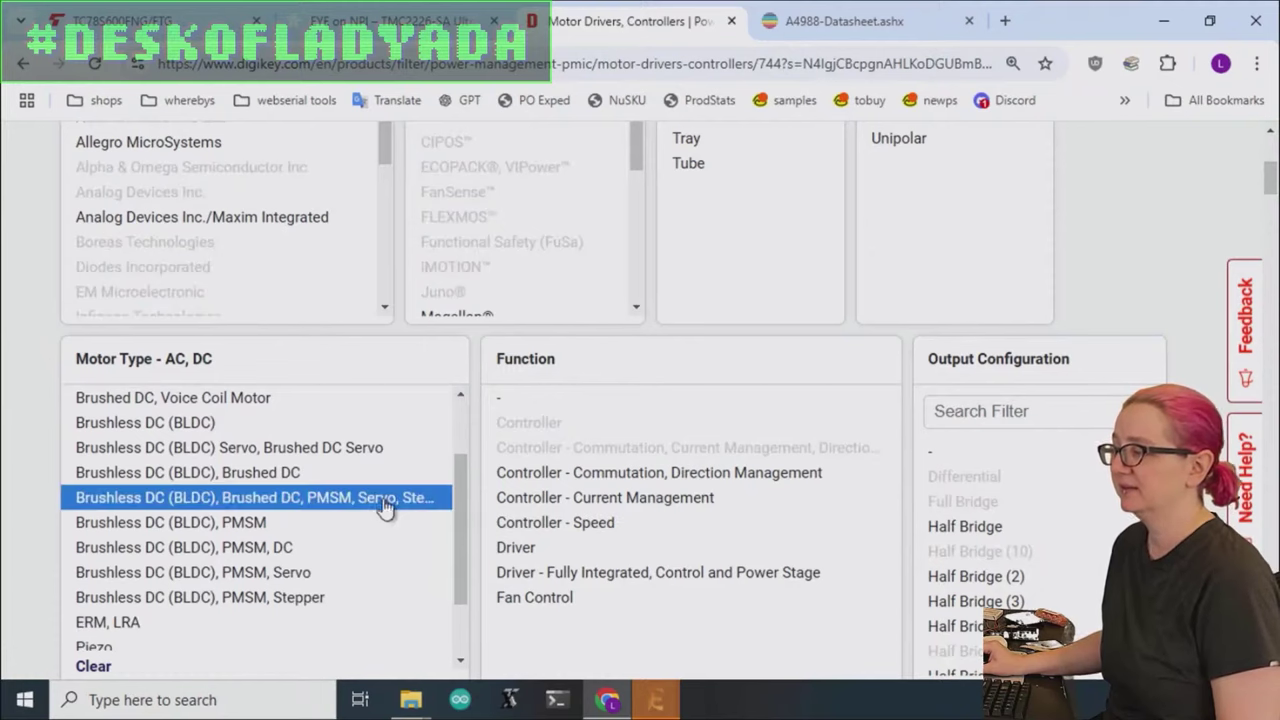
left_click(335, 600)
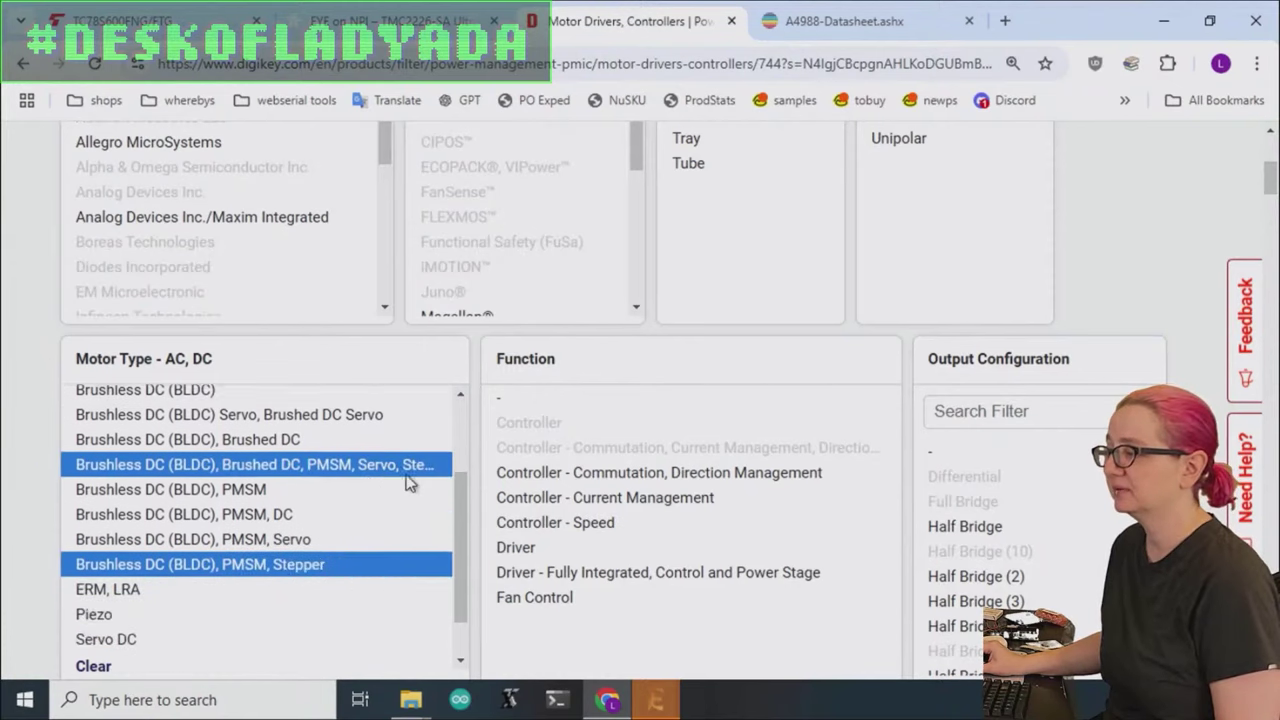
scroll(409, 484, "down", 1)
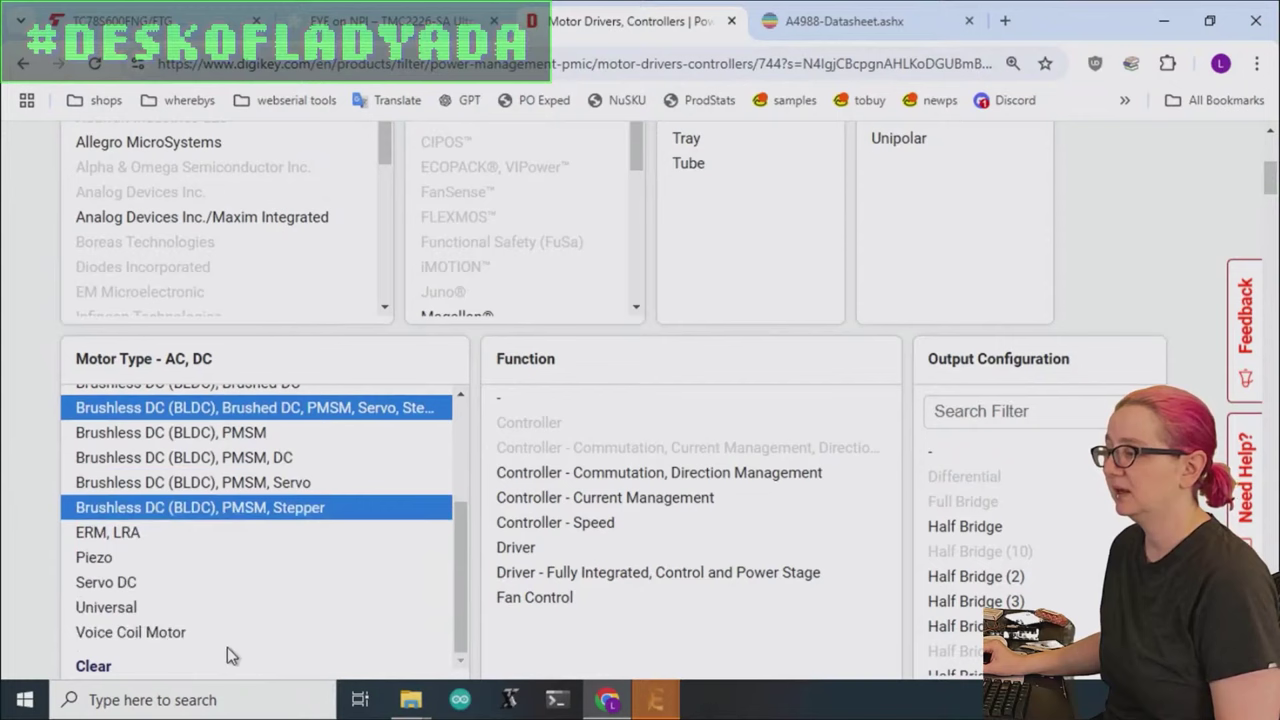
left_click(118, 613)
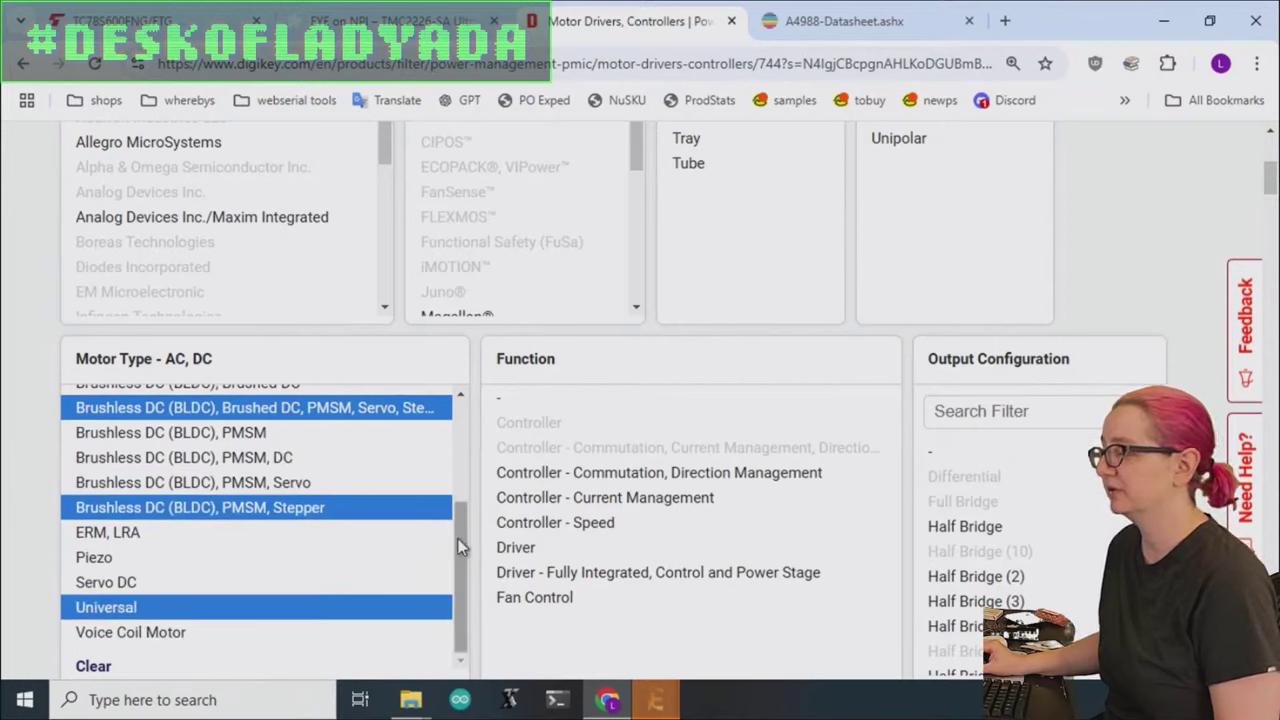
left_click_drag(457, 545, 464, 410)
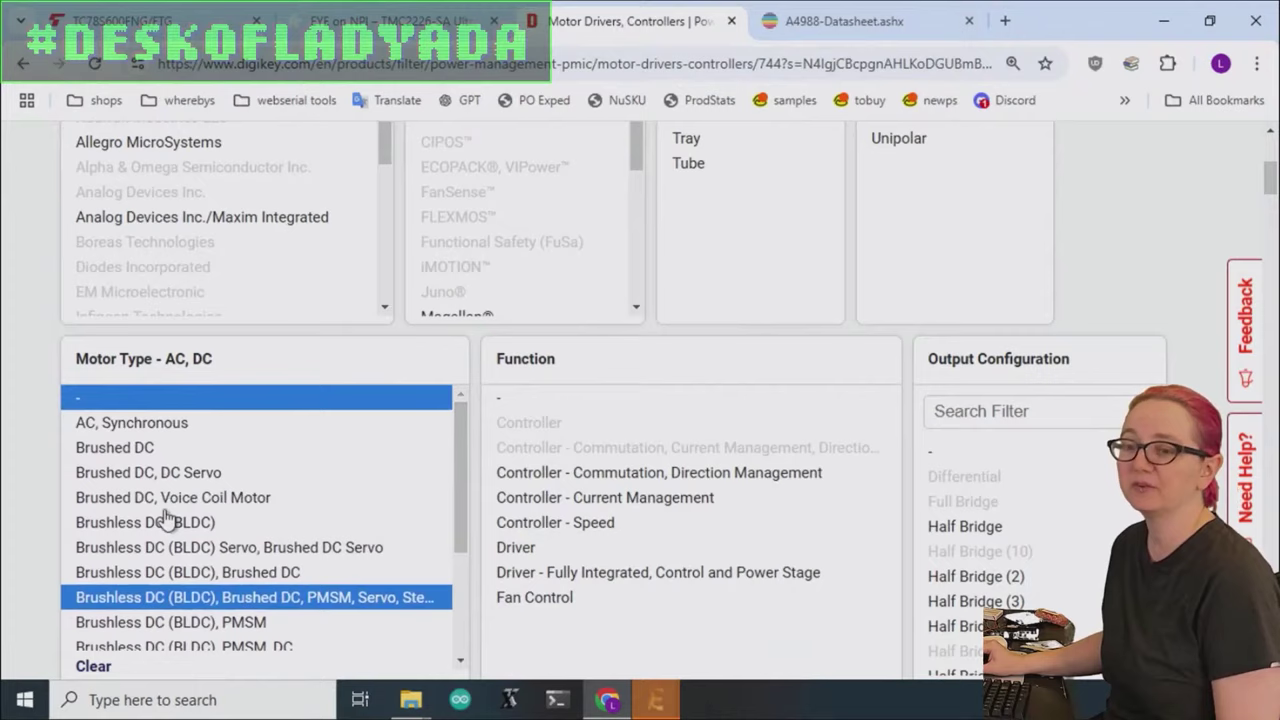
Apply the AC, DC motor type selection to the motor driver listing.
scroll(1155, 307, "down", 2)
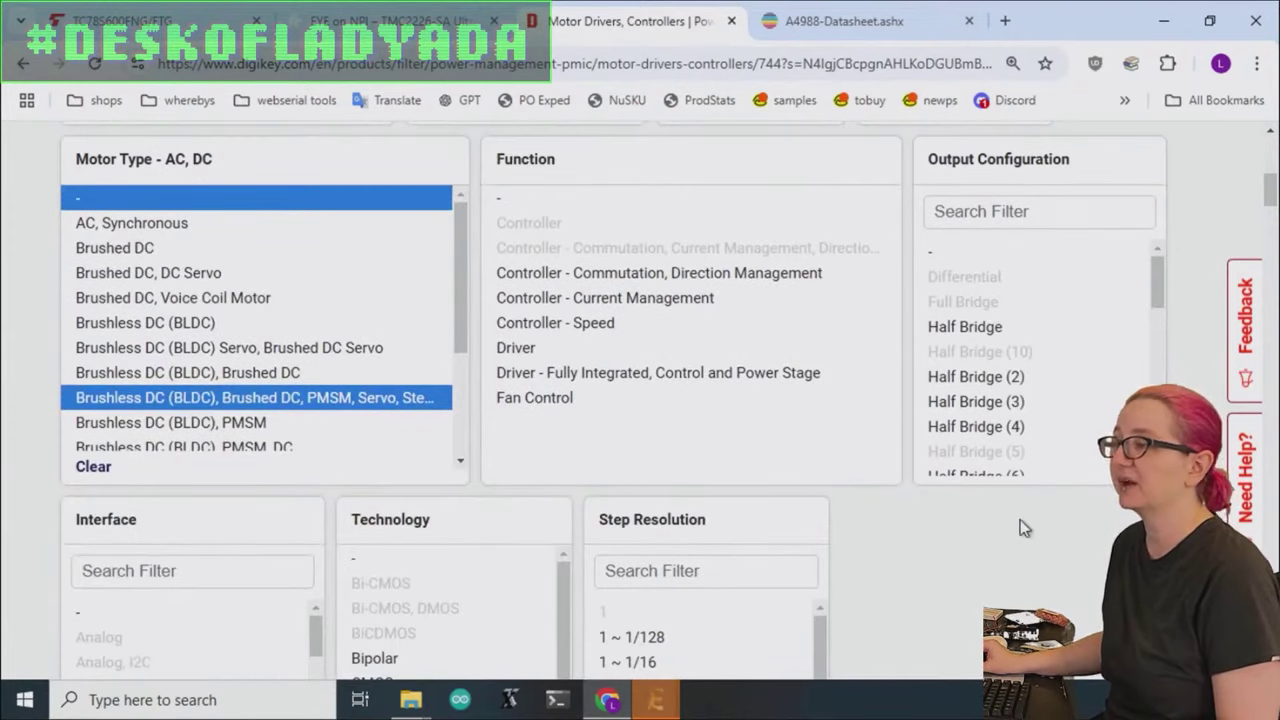
scroll(1001, 508, "down", 1)
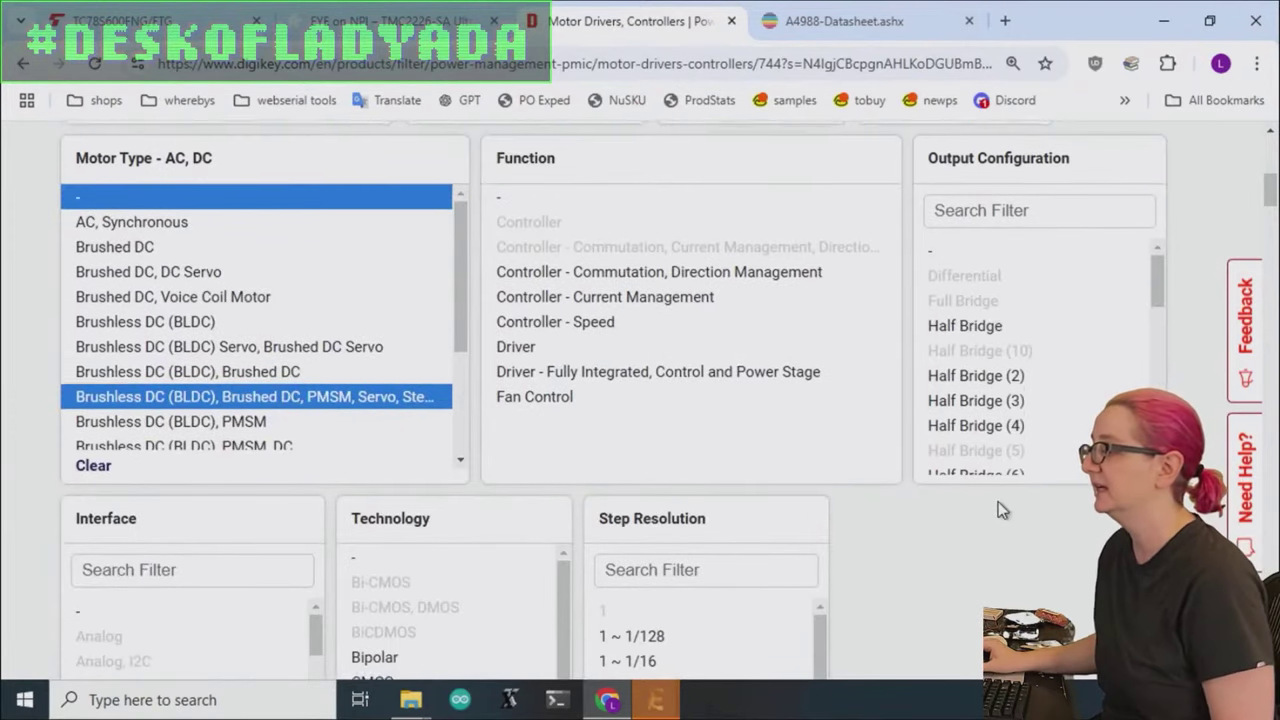
scroll(998, 501, "down", 15)
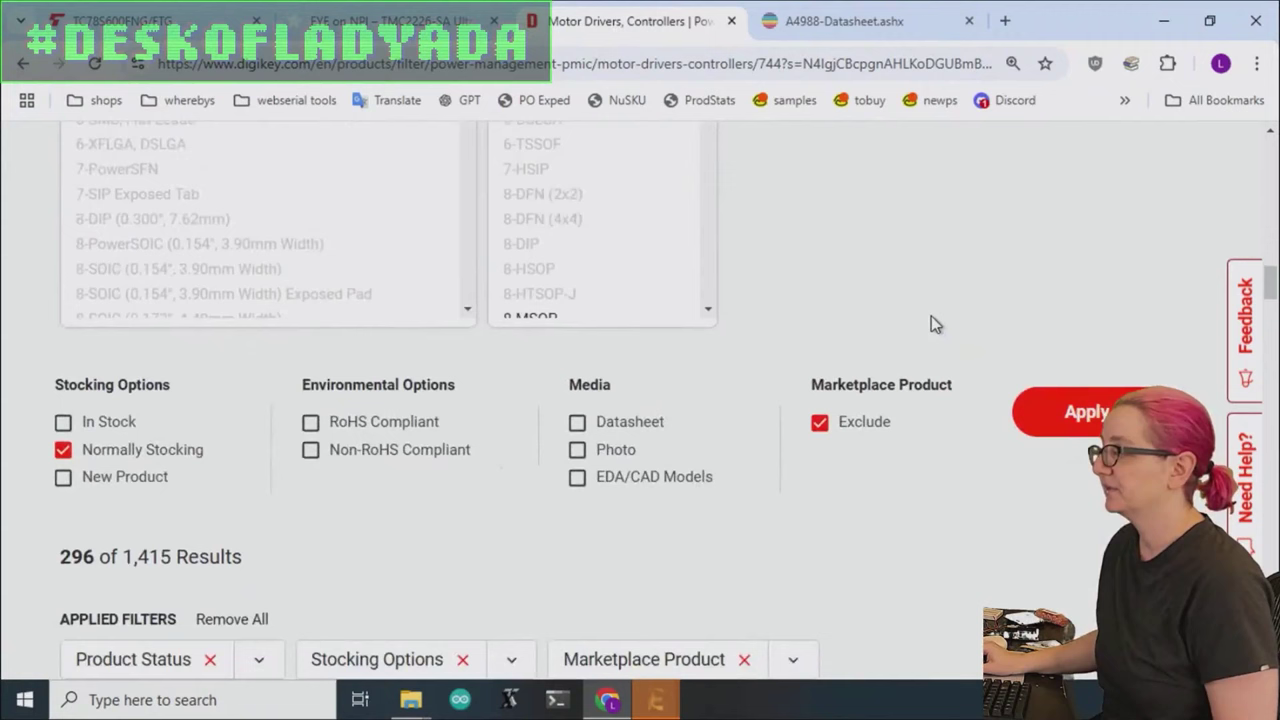
left_click(1082, 412)
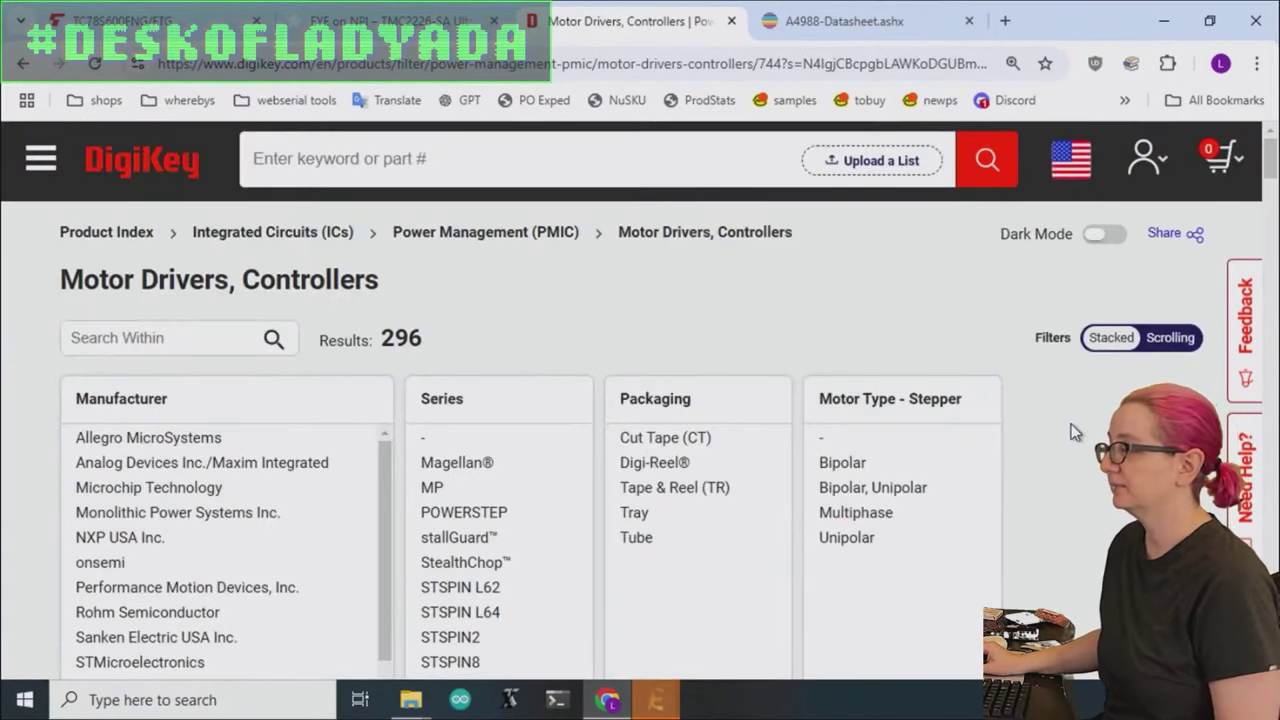
Select every Step Resolution option except "1, 1/2" and "1, 1/2, 1/4".
scroll(1072, 431, "down", 2)
scroll(1065, 298, "down", 3)
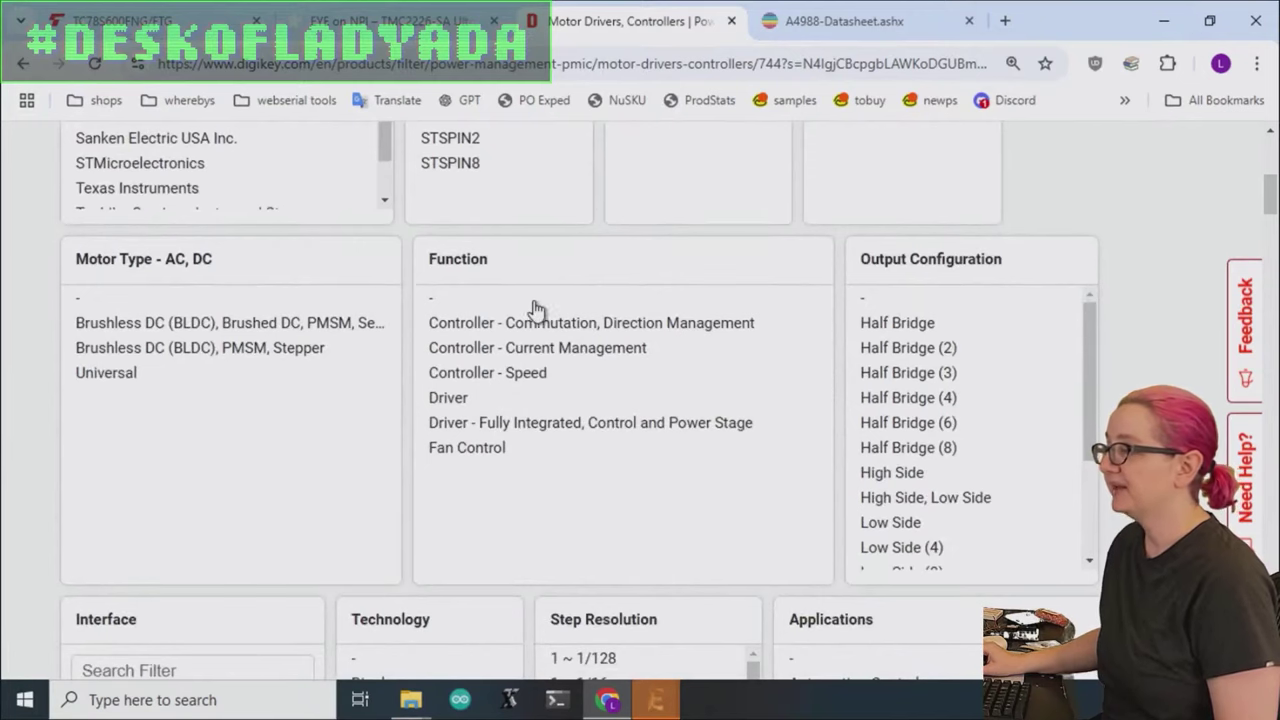
scroll(1140, 290, "down", 5)
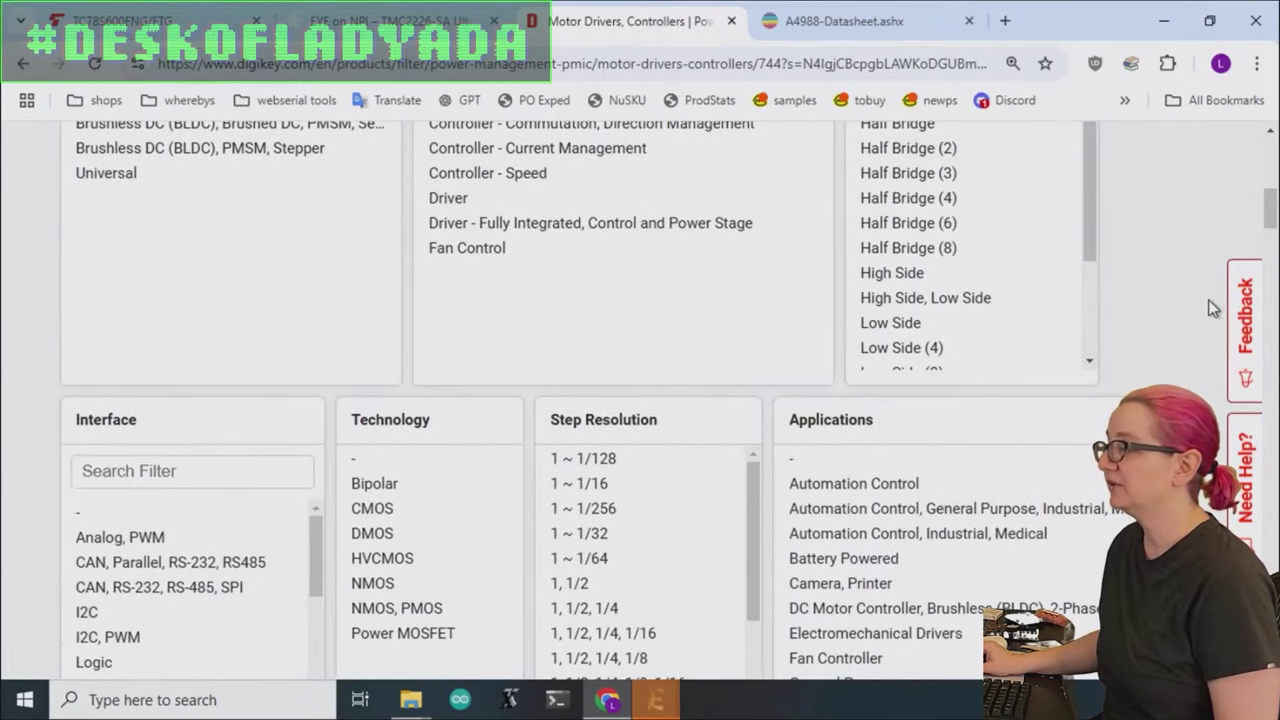
left_click_drag(760, 232, 774, 190)
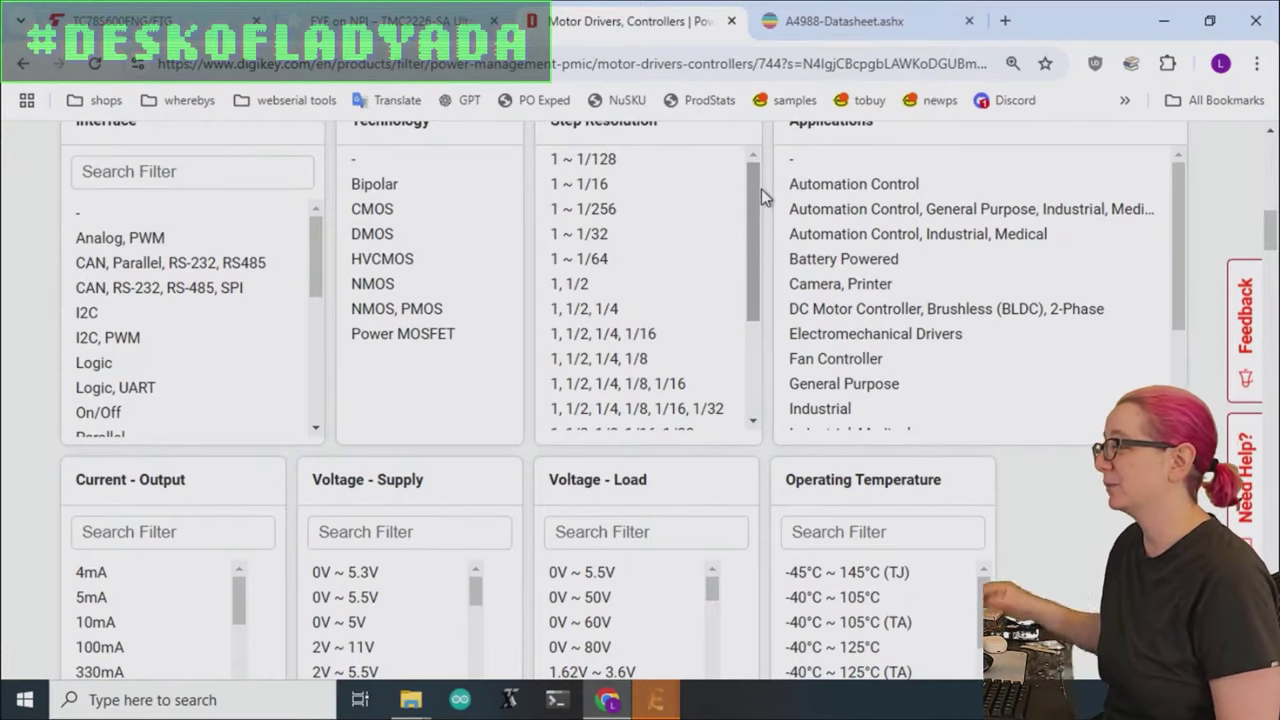
left_click(675, 166)
left_click_drag(675, 186, 661, 414)
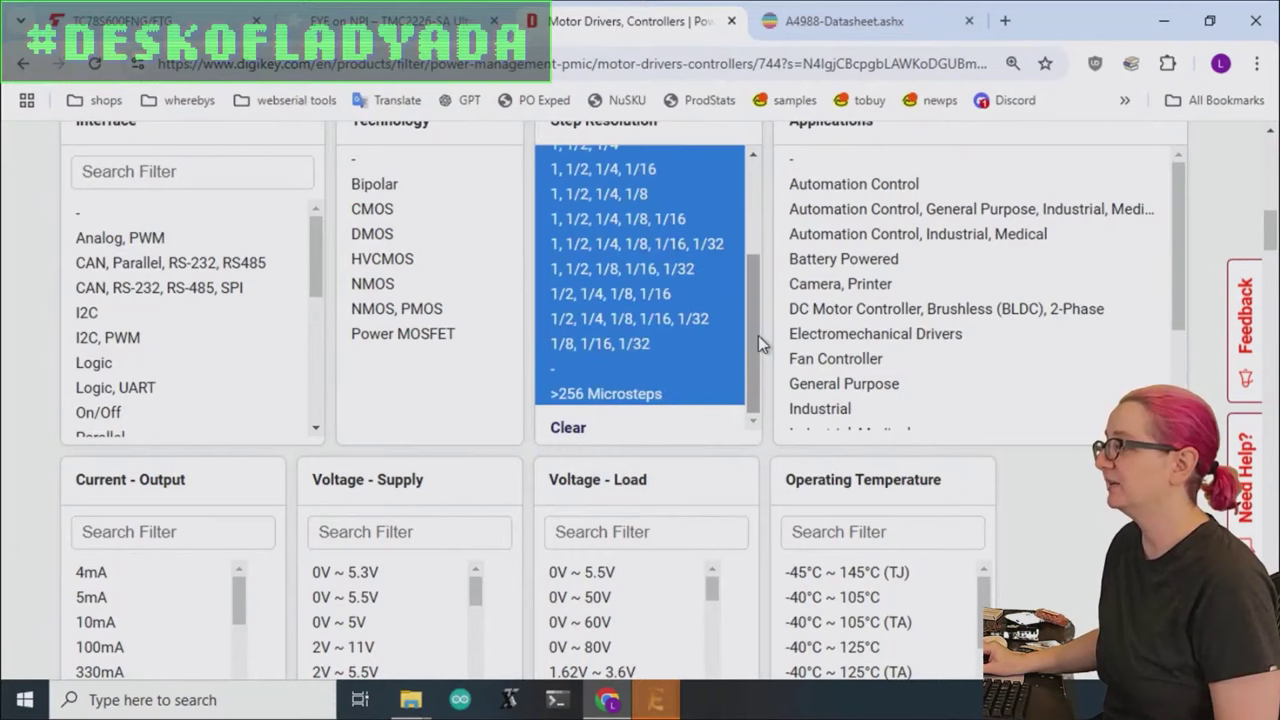
left_click_drag(758, 335, 764, 232)
left_click(622, 303, "ctrl")
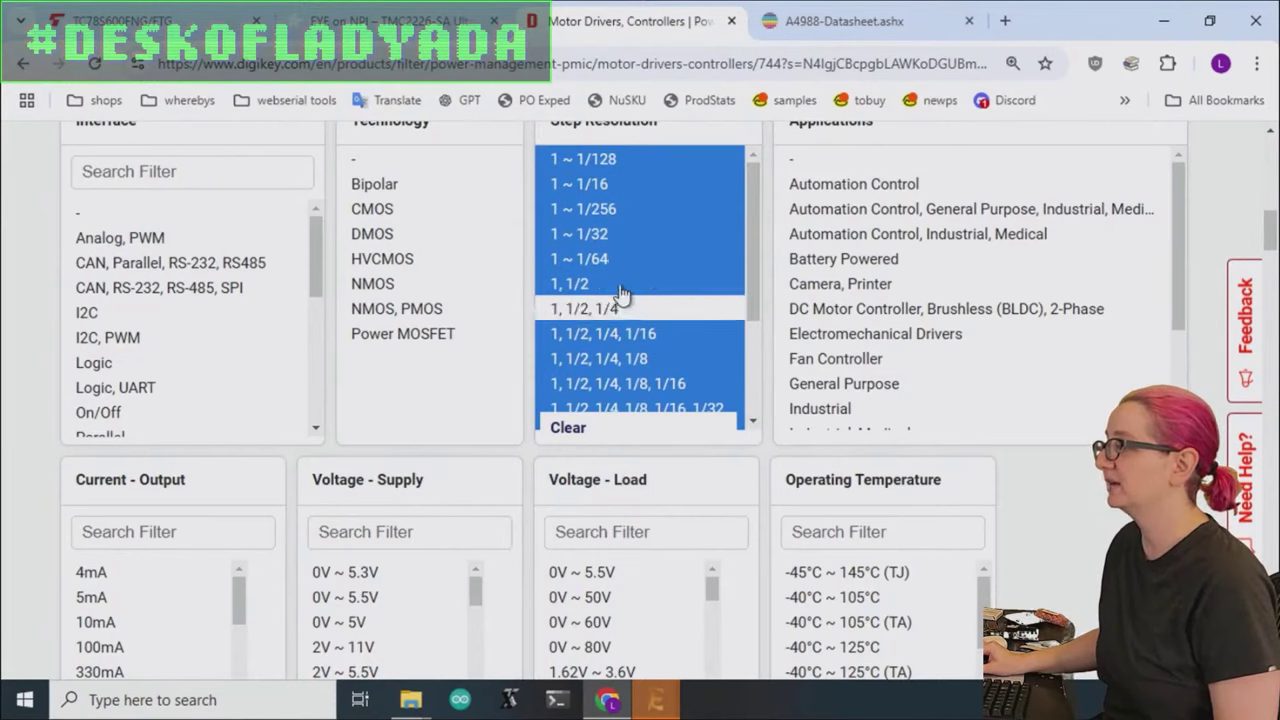
left_click(615, 286, "ctrl")
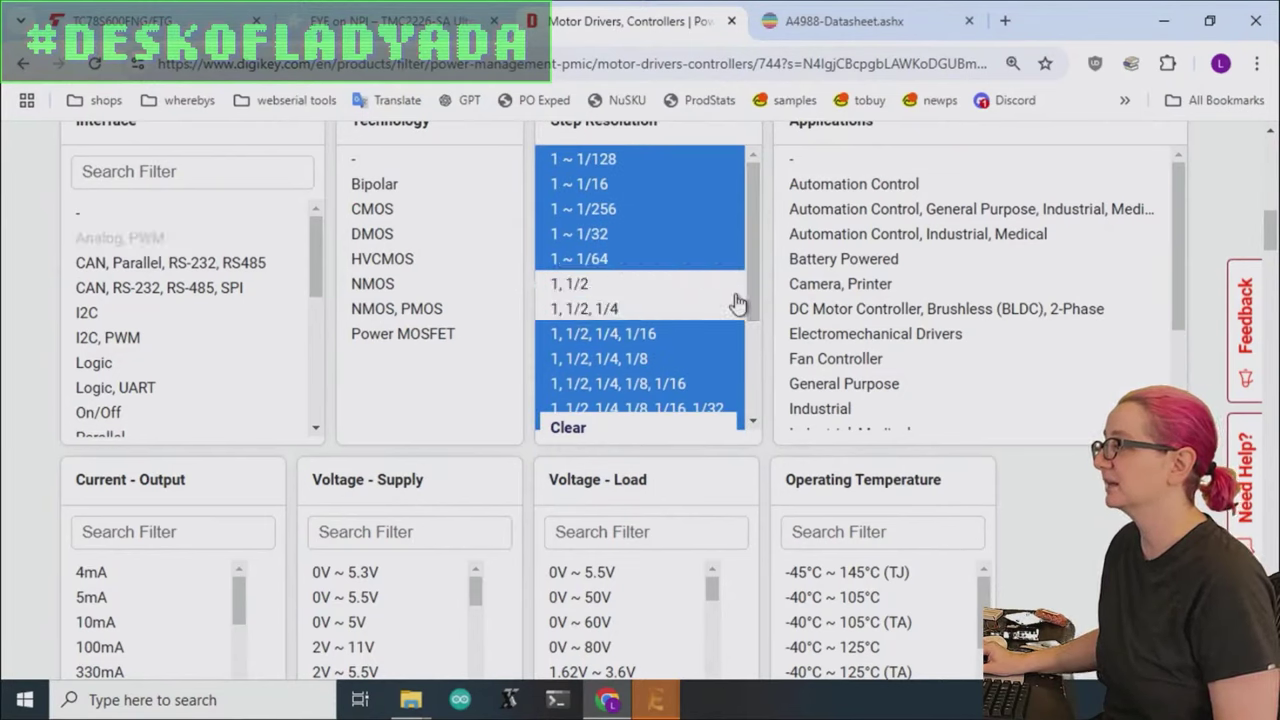
Apply the step resolution selection to the motor driver listing.
scroll(773, 300, "down", 2)
left_click_drag(757, 305, 776, 174)
scroll(1000, 300, "up", 4)
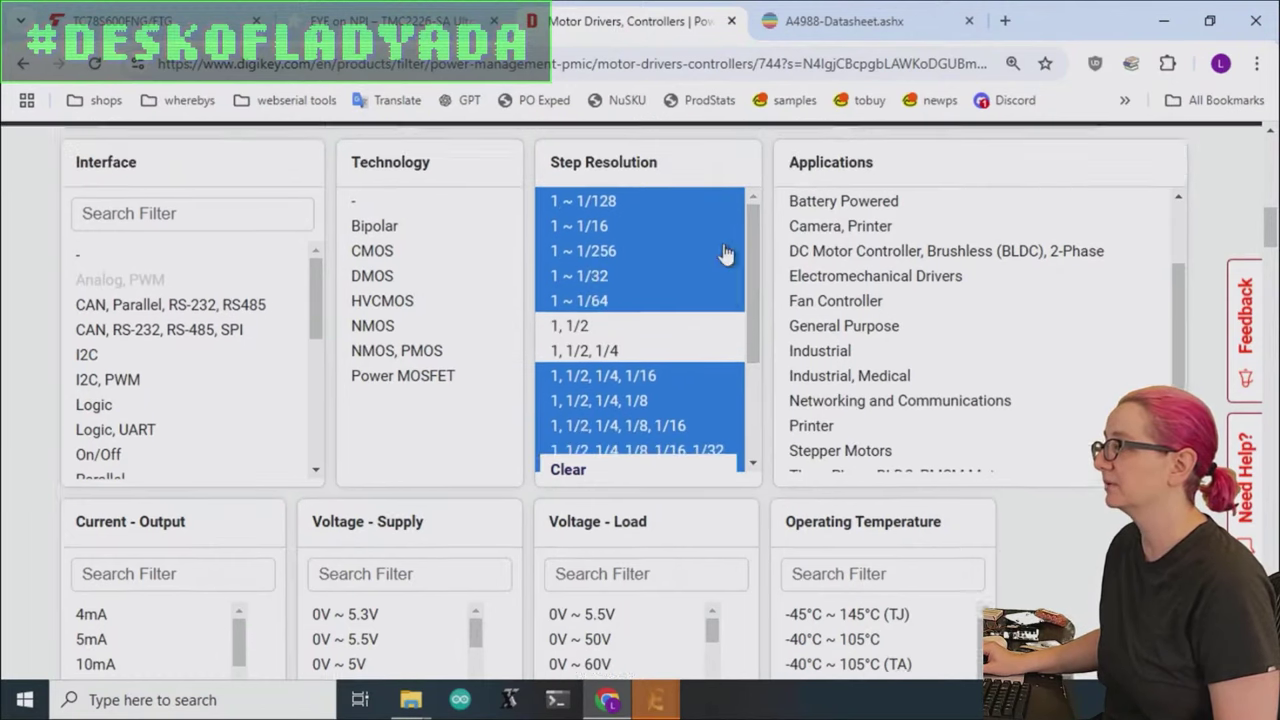
scroll(1057, 360, "down", 9)
scroll(1080, 340, "down", 3)
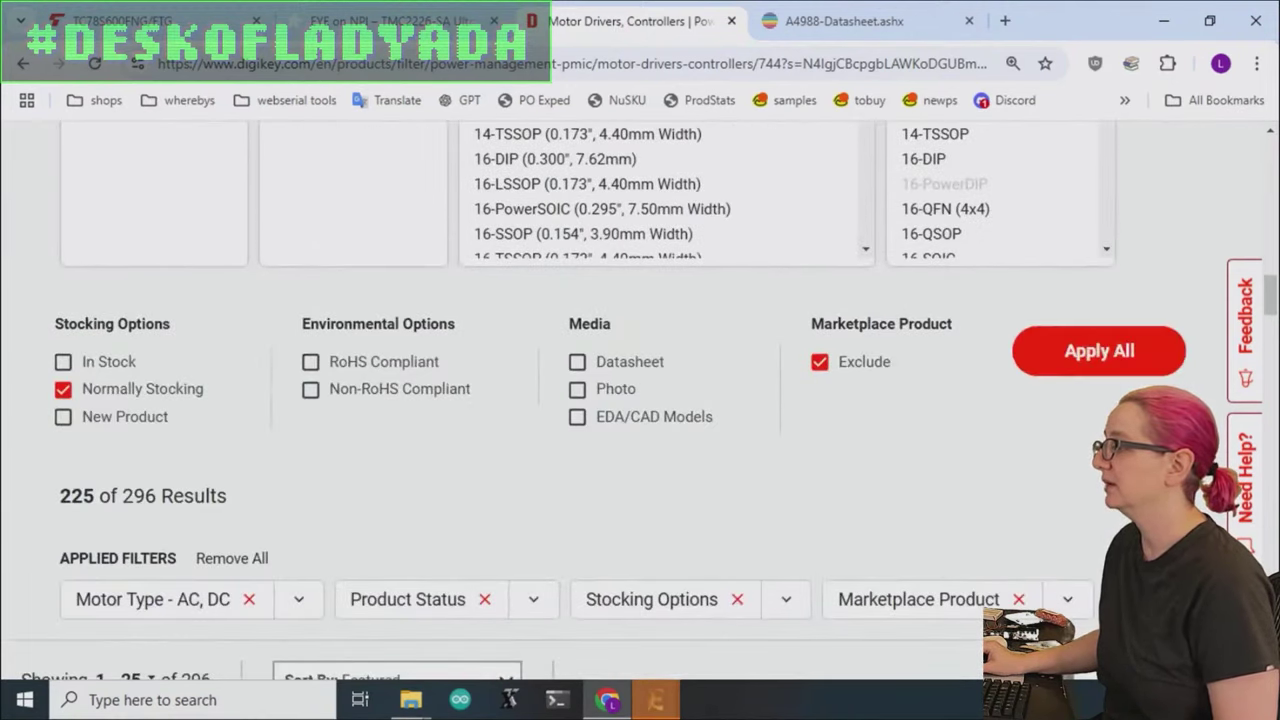
left_click(1085, 345)
Examine the remaining output configuration, interface, application, current and voltage filter options, leaving output configuration unfiltered.
scroll(1057, 485, "down", 8)
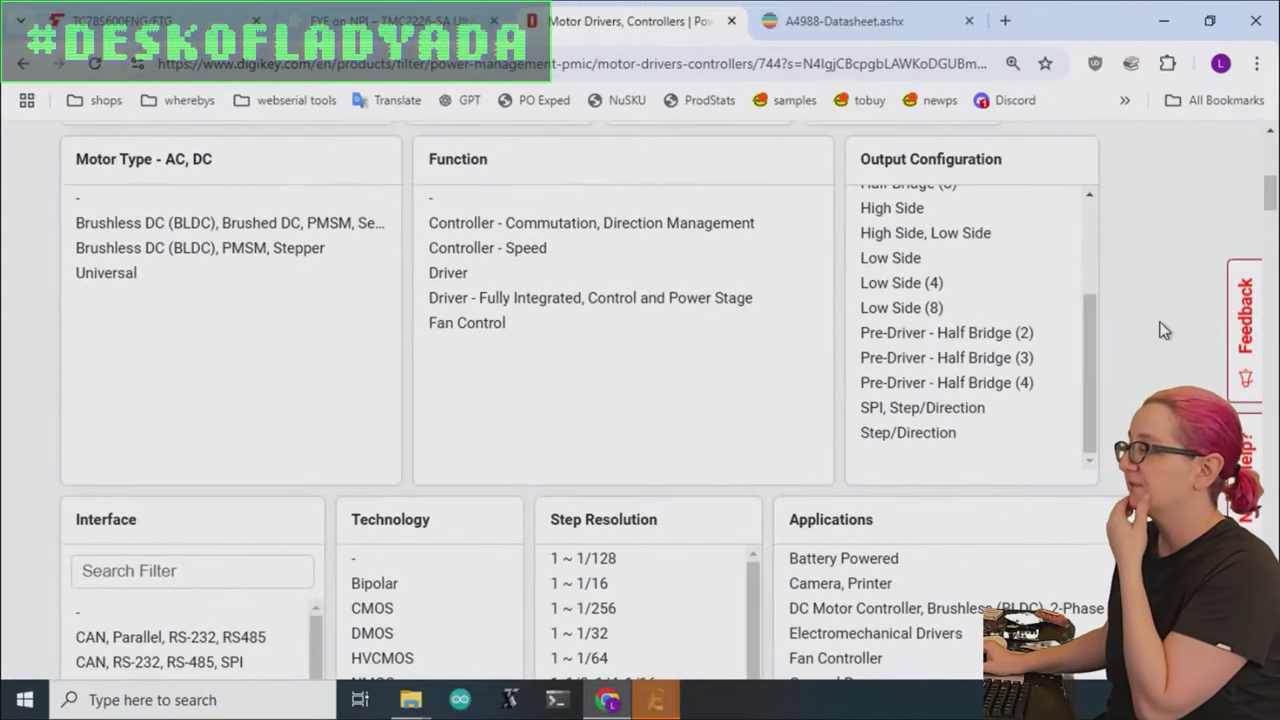
scroll(1160, 338, "down", 5)
scroll(1162, 343, "up", 10)
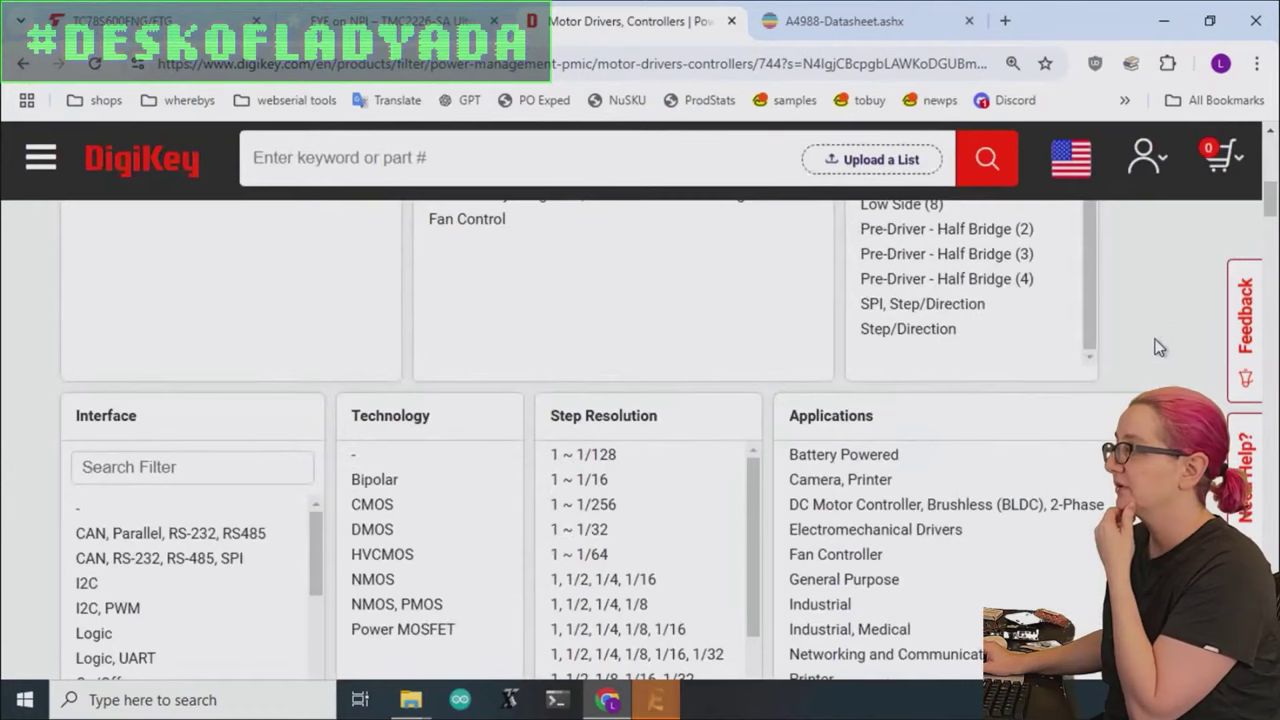
left_click(1080, 373)
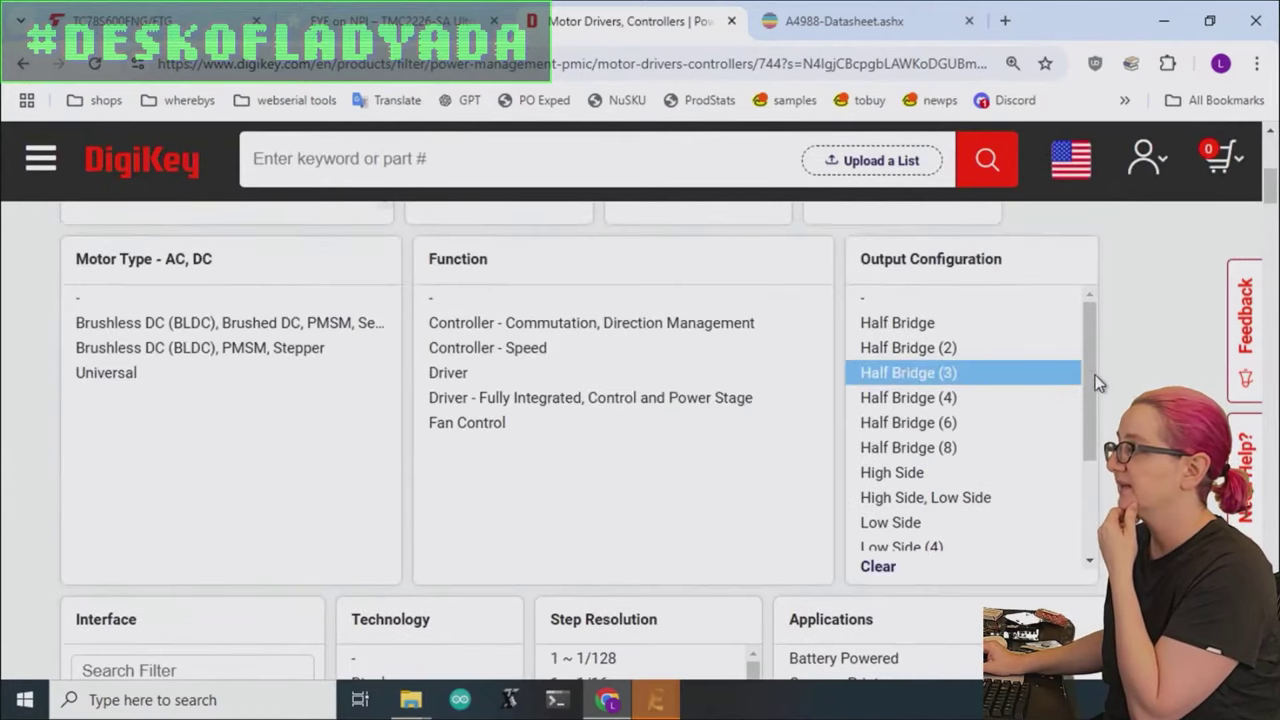
left_click(889, 576)
scroll(1098, 395, "down", 3)
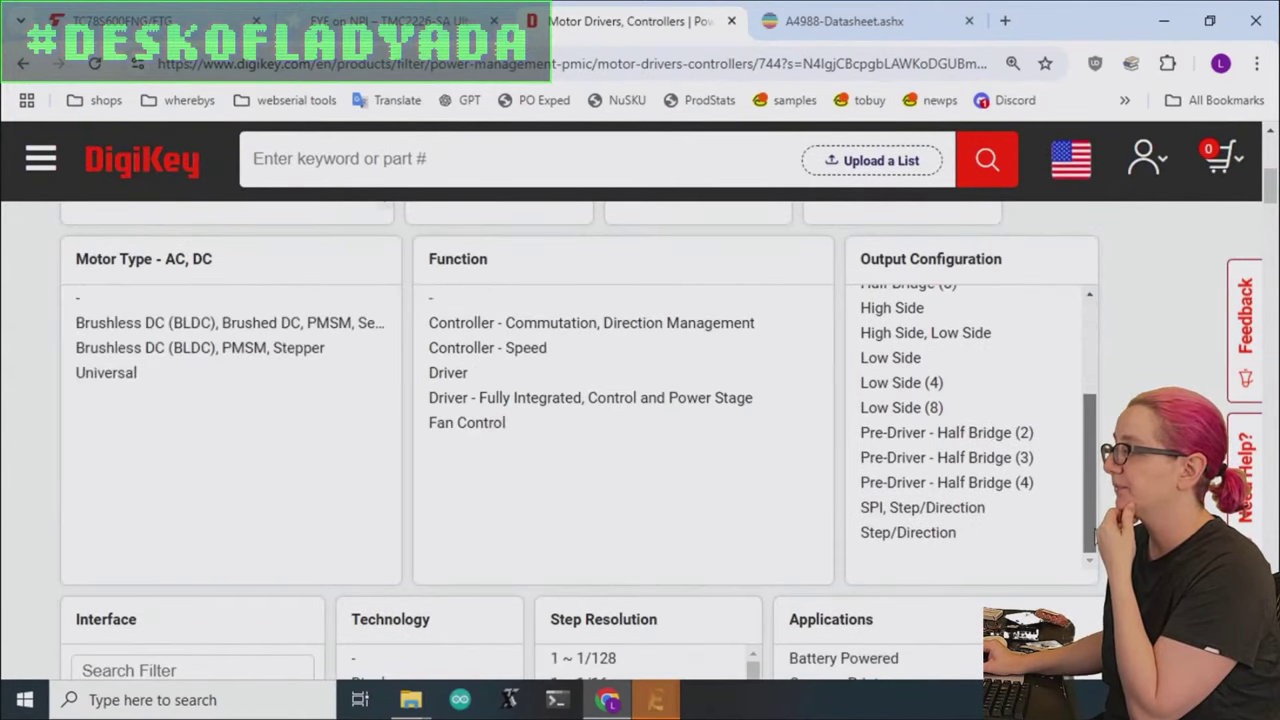
scroll(1150, 345, "down", 5)
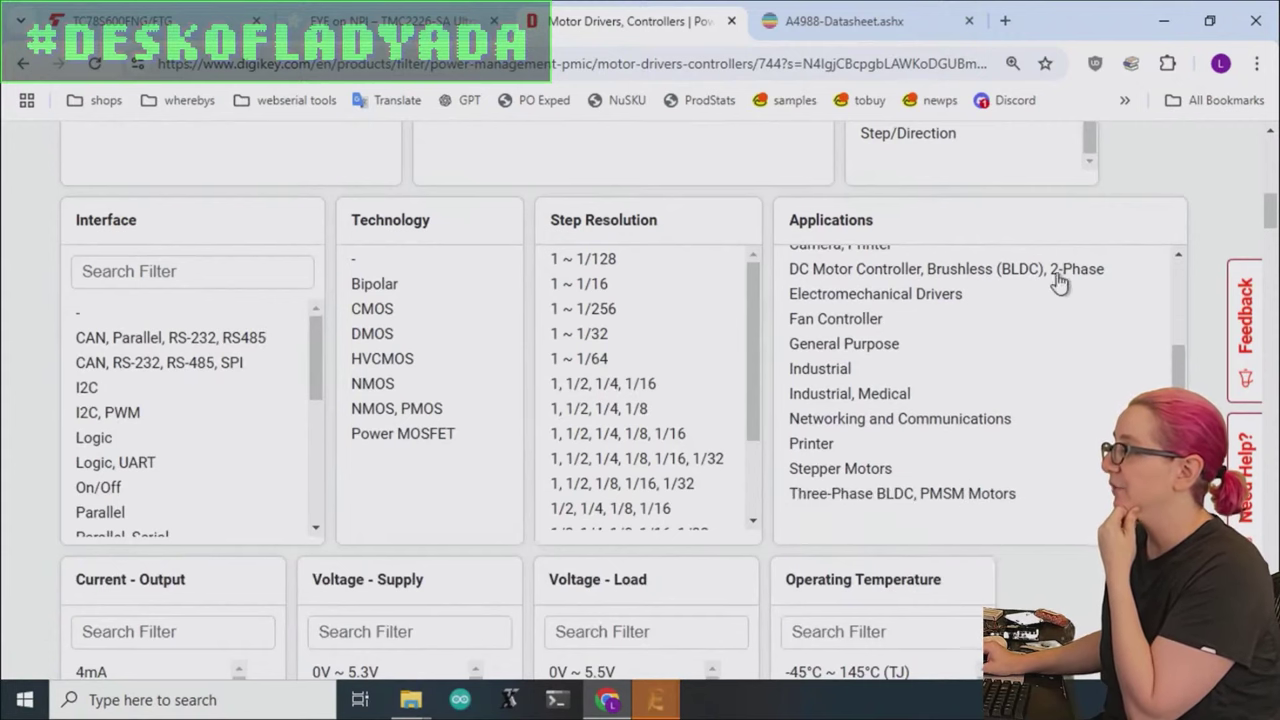
scroll(1043, 350, "down", 5)
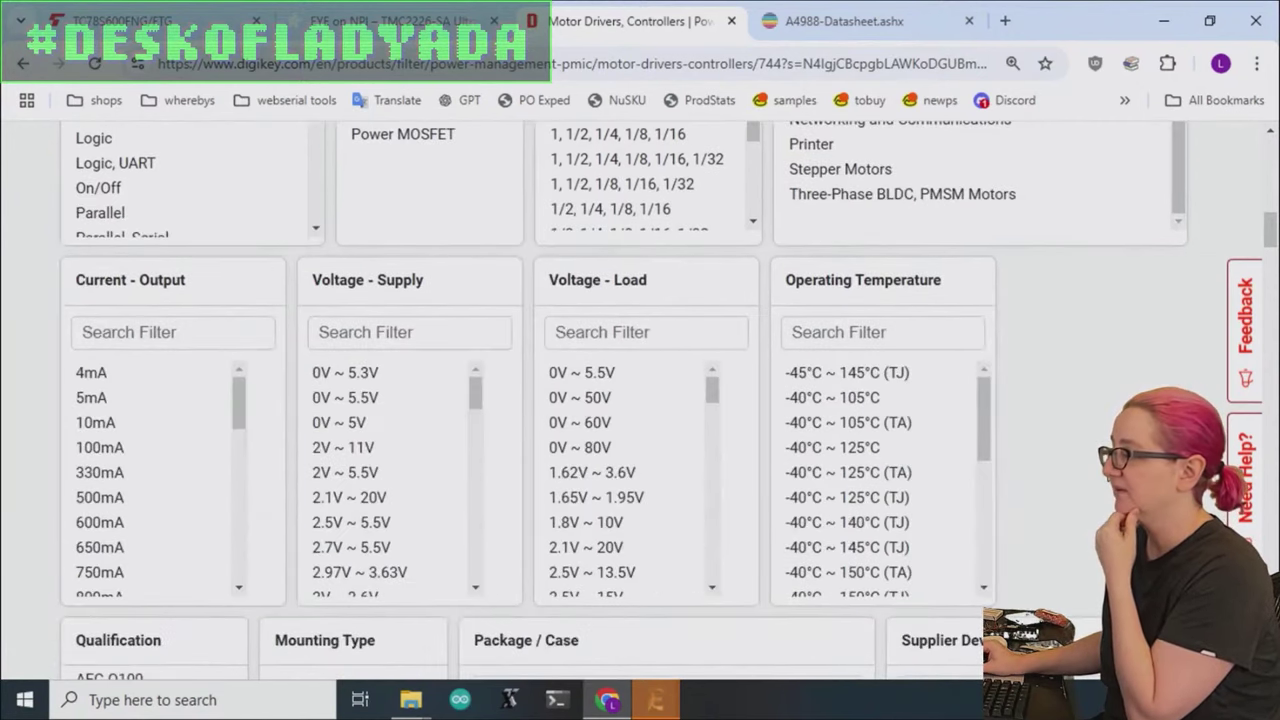
scroll(423, 357, "up", 2)
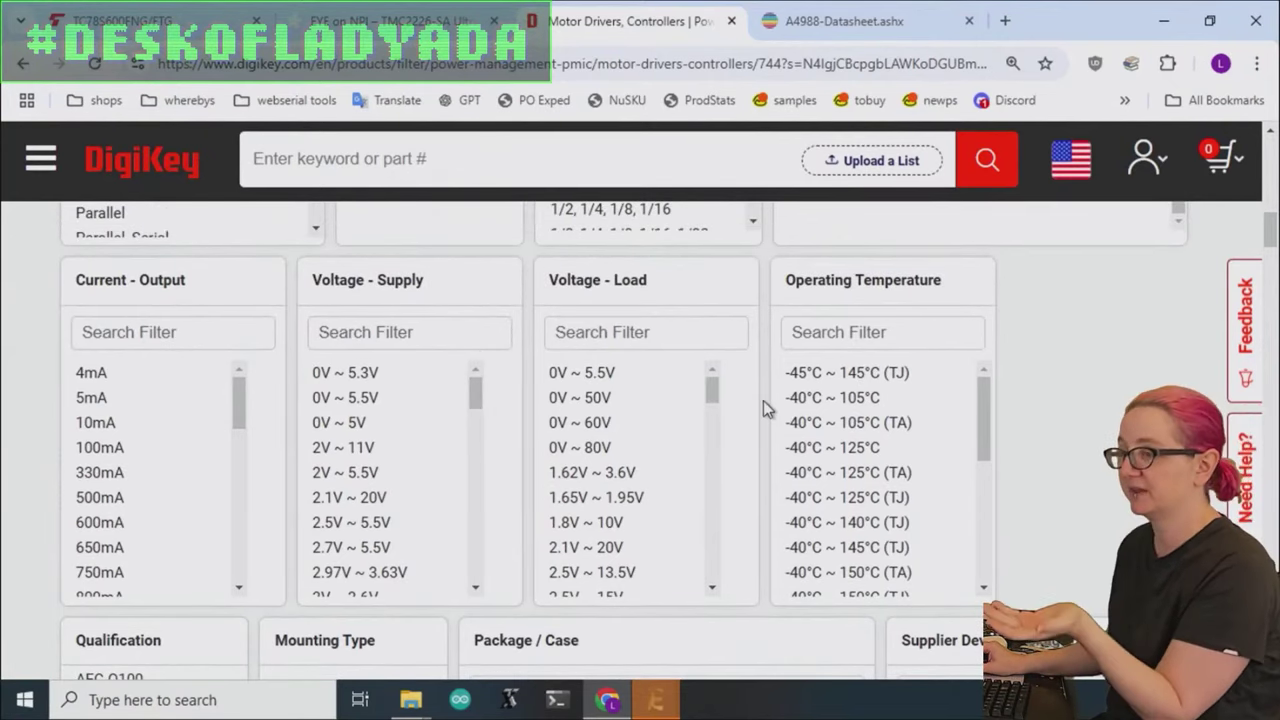
Select the load voltage ranges 0V ~ 50V through 0V ~ 80V, 2.1V ~ 20V through 2.7V ~ 22V, and 3.5V ~ 50V.
left_click_drag(615, 401, 628, 453)
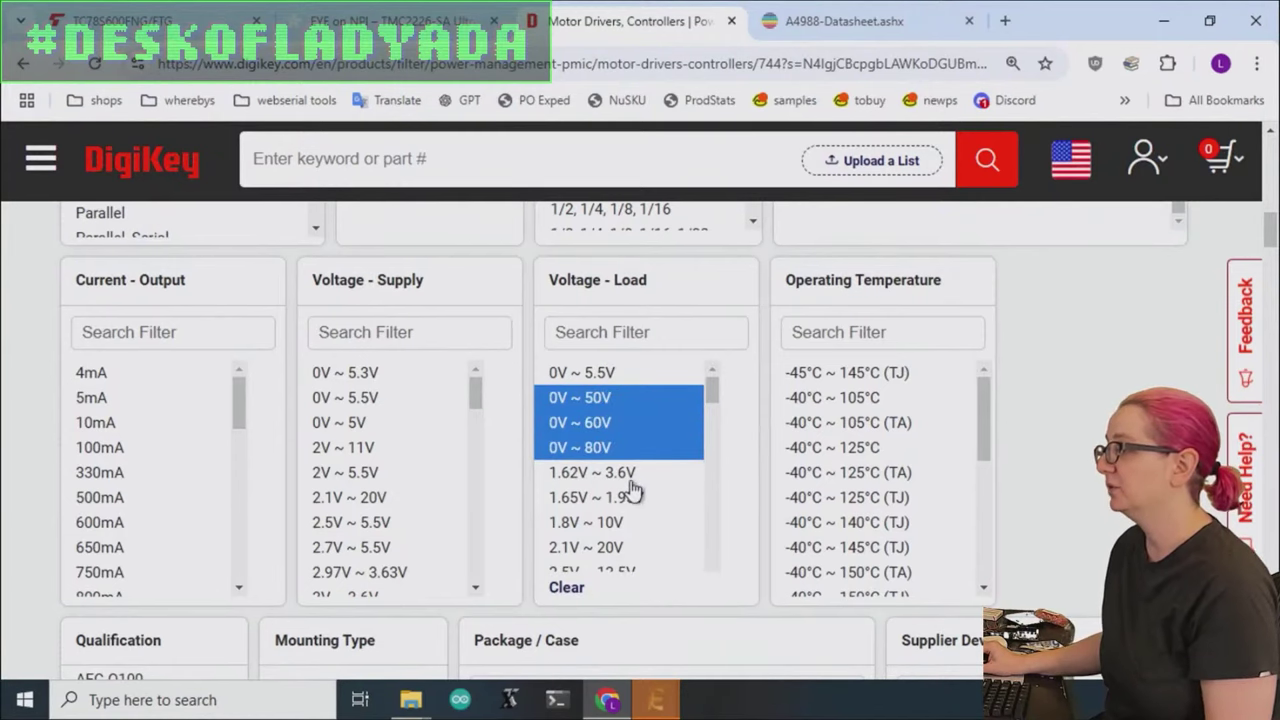
scroll(673, 460, "down", 2)
left_click(630, 450)
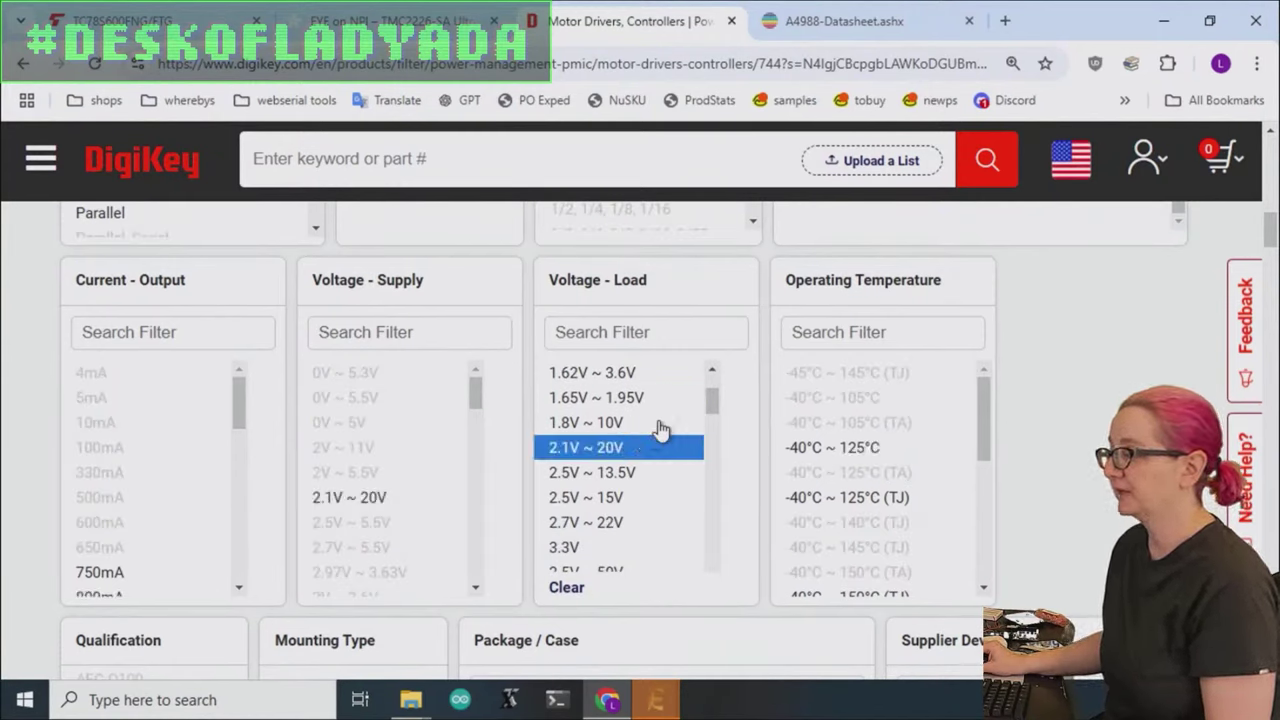
left_click_drag(663, 478, 651, 526)
scroll(645, 484, "down", 2)
left_click(646, 483, "ctrl")
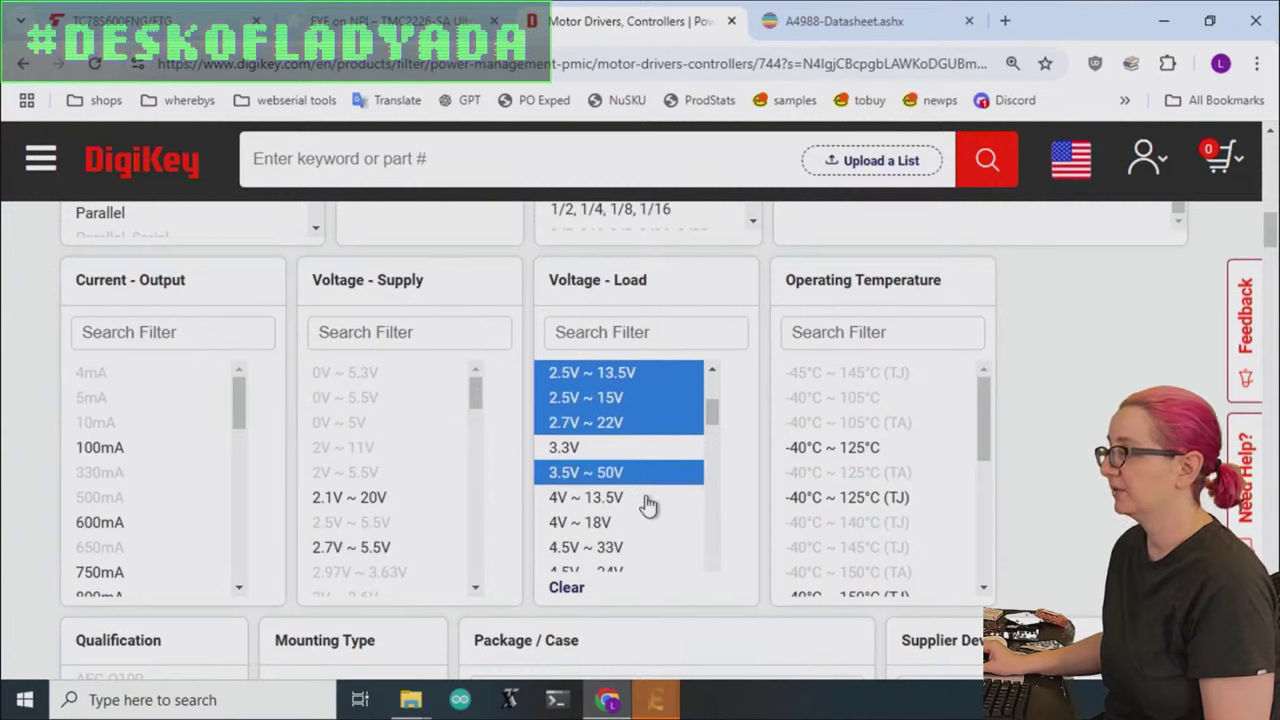
Add the load voltage ranges from 4V ~ 13.5V through 4.5V ~ 55V to the Voltage - Load selection.
left_click(648, 500, "ctrl")
left_click(637, 524, "ctrl")
scroll(665, 490, "down", 2)
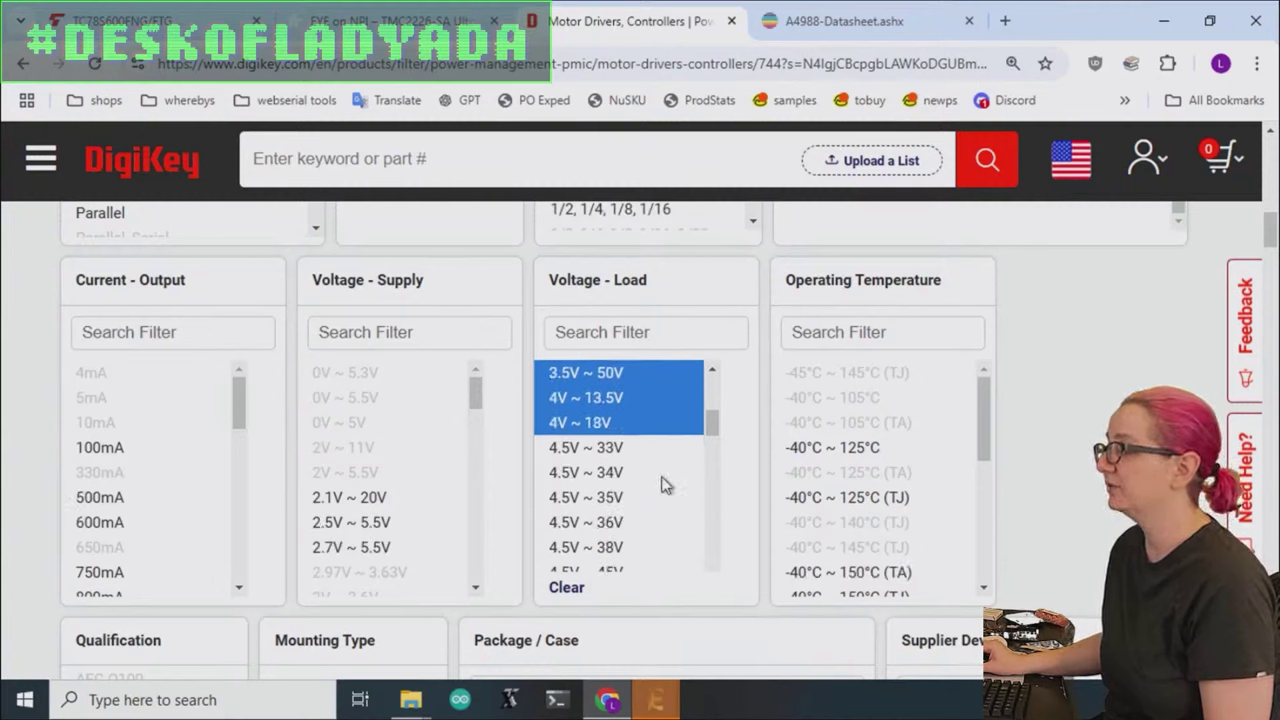
left_click_drag(637, 453, 634, 550)
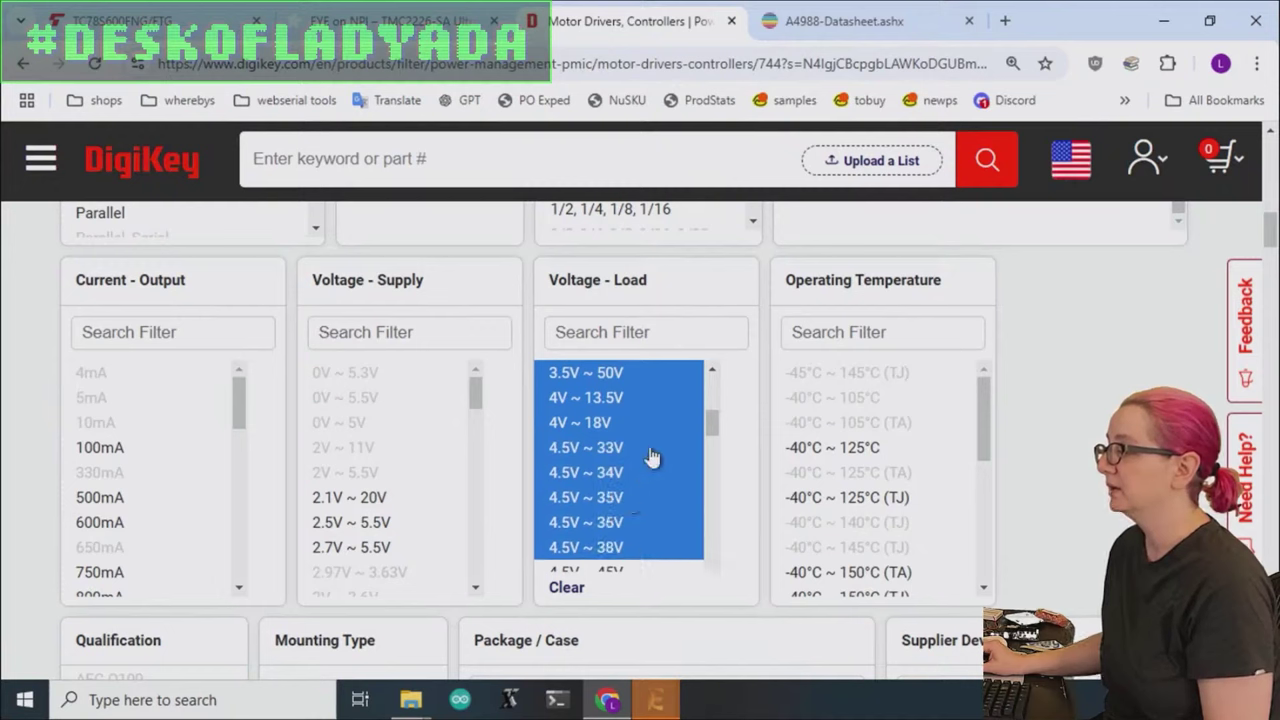
scroll(648, 465, "down", 2)
left_click_drag(645, 478, 632, 552)
scroll(655, 460, "down", 2)
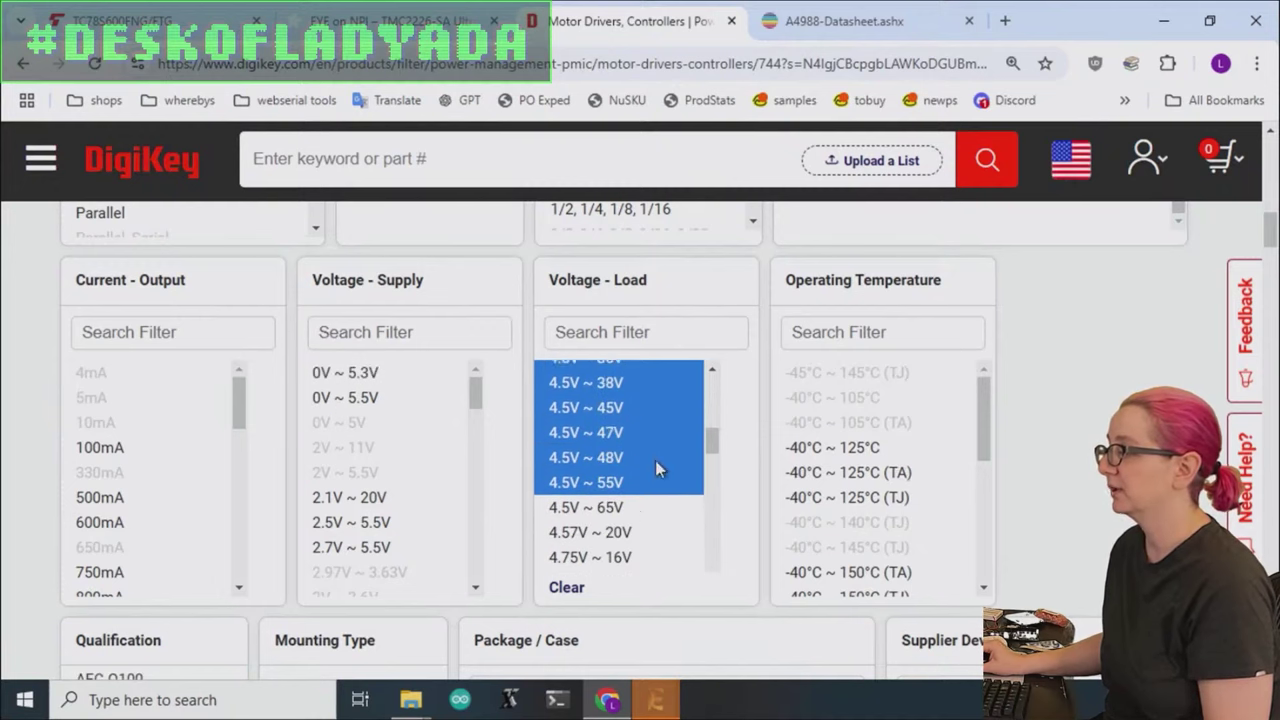
Extend the load voltage selection with the ranges from 4.5V ~ 65V through 4.75V ~ 46V.
left_click(638, 478, "ctrl")
left_click_drag(638, 484, 634, 548)
scroll(651, 471, "down", 2)
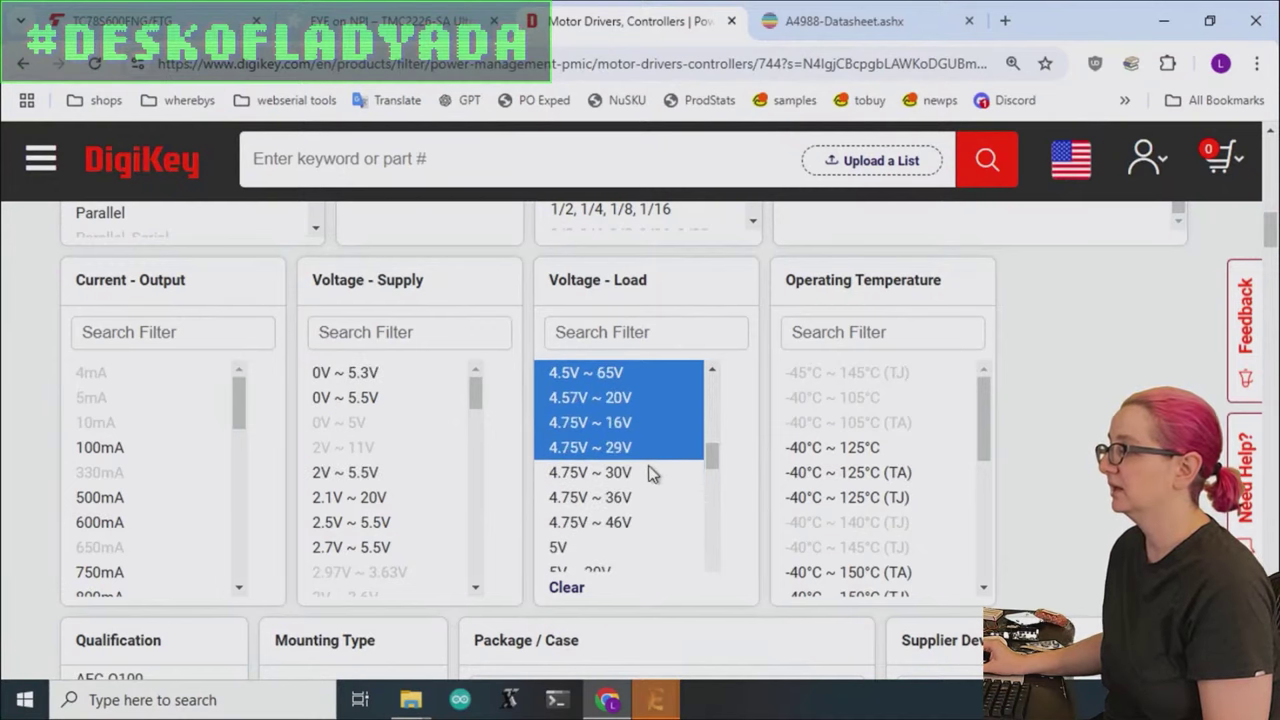
left_click(638, 480, "ctrl")
left_click_drag(638, 497, 630, 530)
scroll(688, 467, "down", 2)
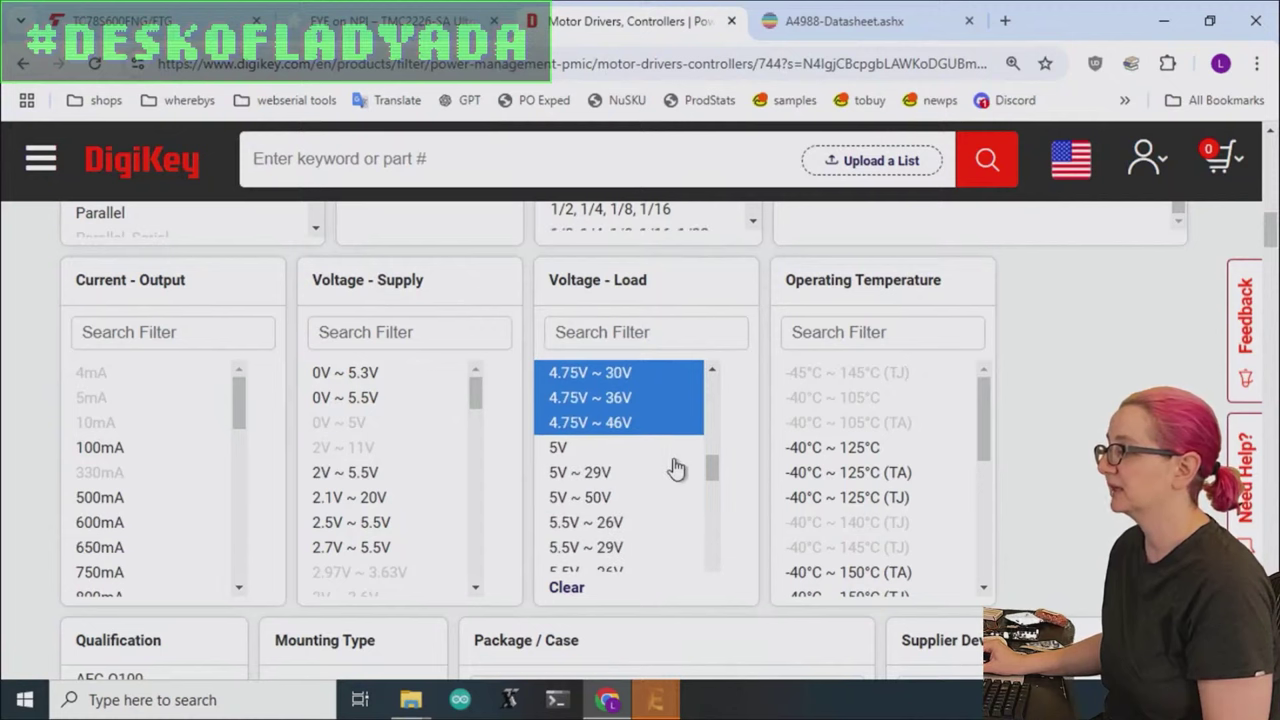
Include 48V (Max) and "-" in the load voltage selection and apply it to the motor driver listing.
left_click_drag(618, 473, 707, 573)
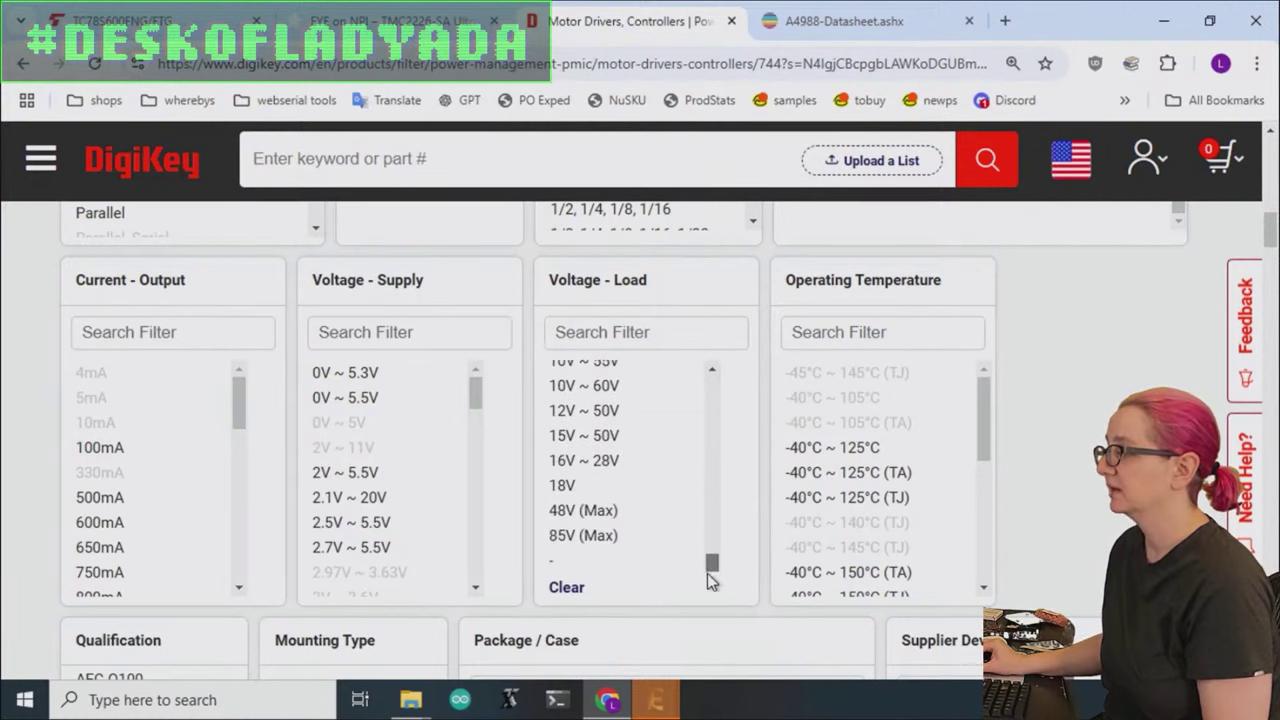
left_click(608, 511)
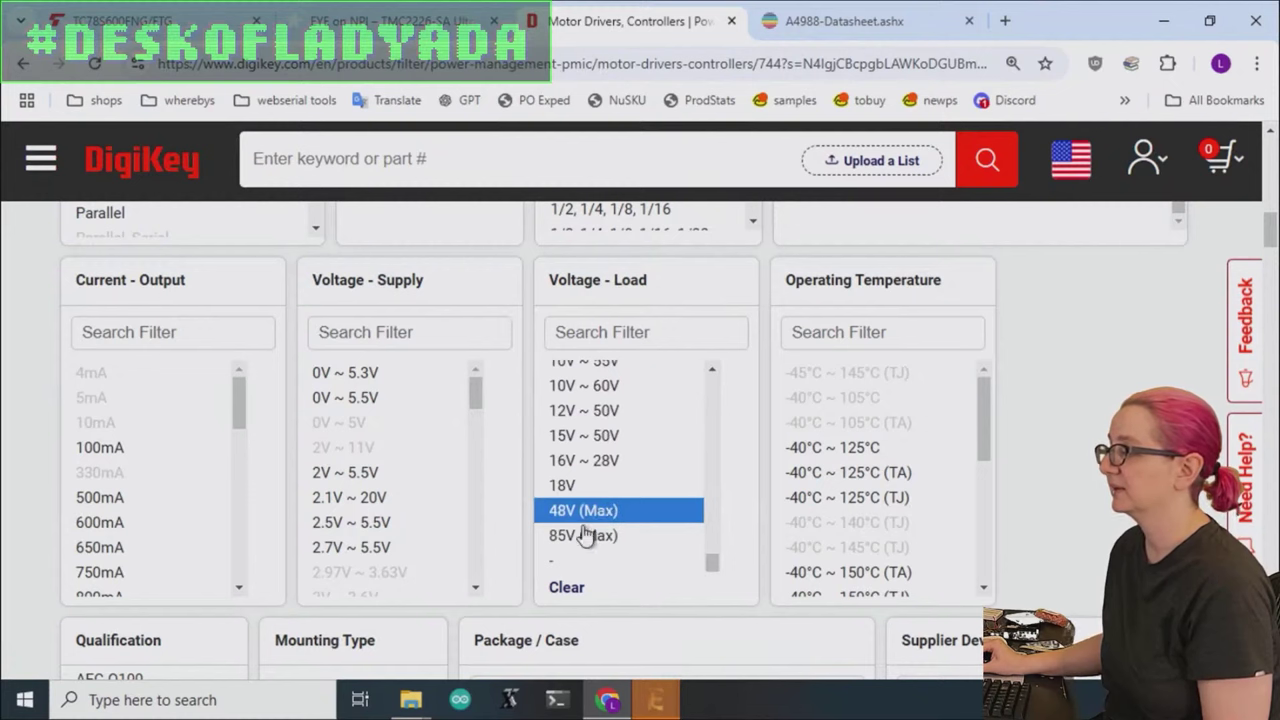
left_click(585, 563)
scroll(640, 400, "down", 7)
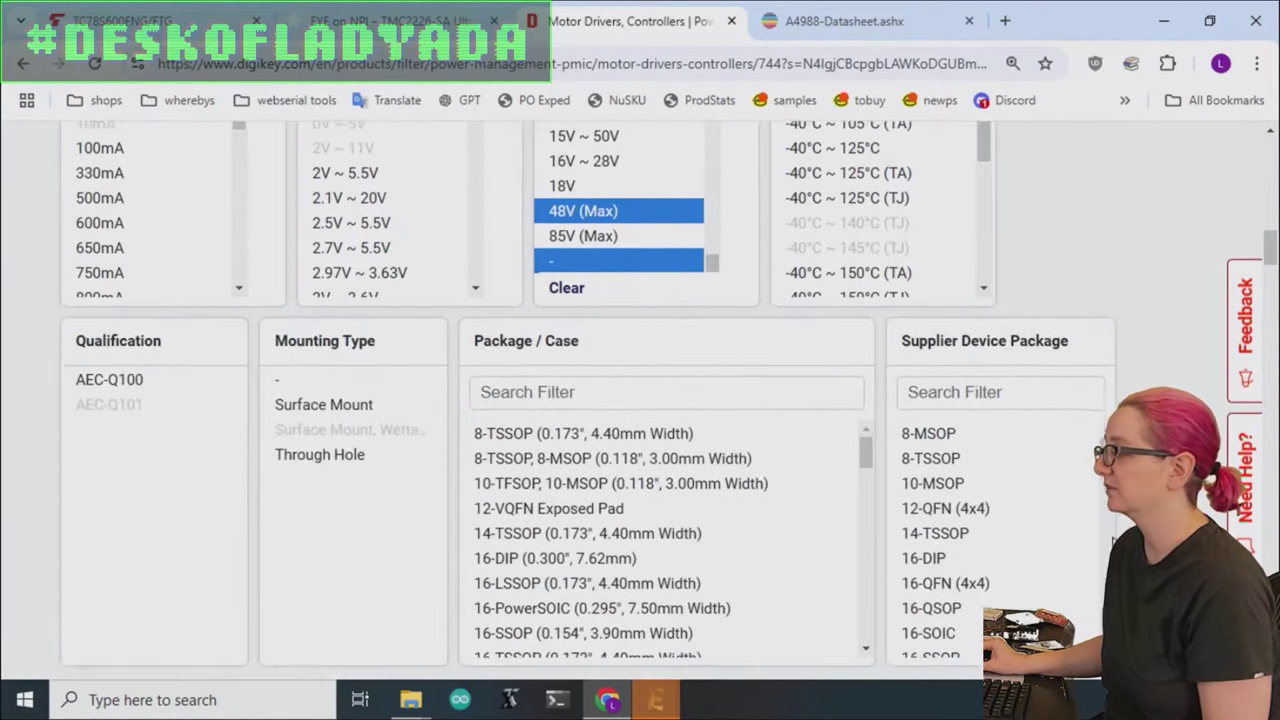
left_click(1050, 352)
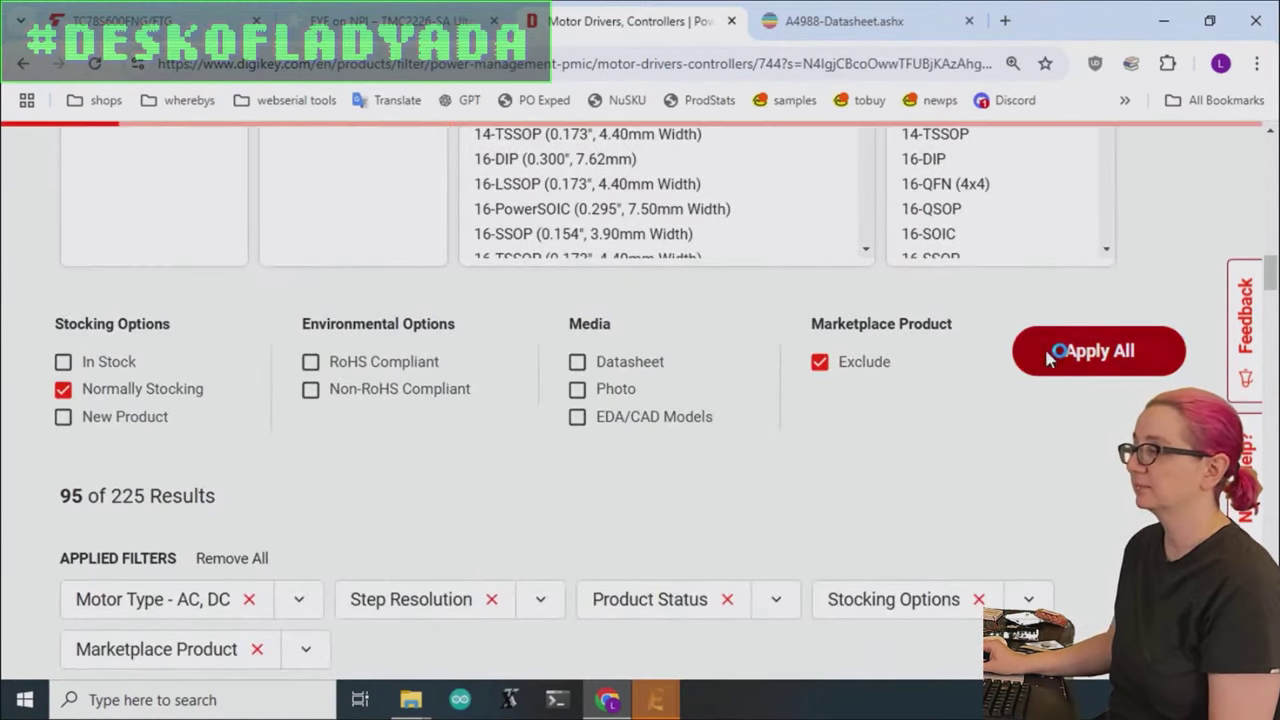
scroll(991, 423, "down", 5)
left_click_drag(1068, 337, 1100, 373)
left_click(1100, 373)
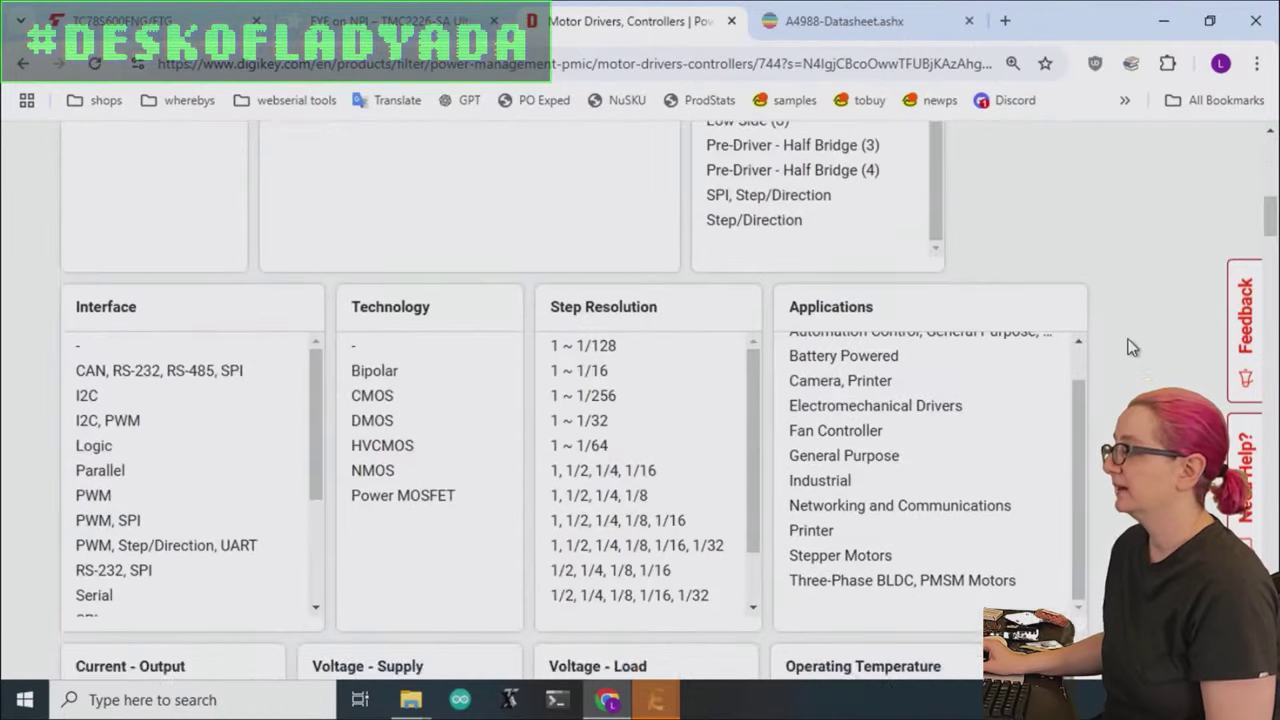
Examine the function, output configuration and interface of the filtered drivers, and open the DRV110APWR product details.
scroll(1110, 350, "down", 10)
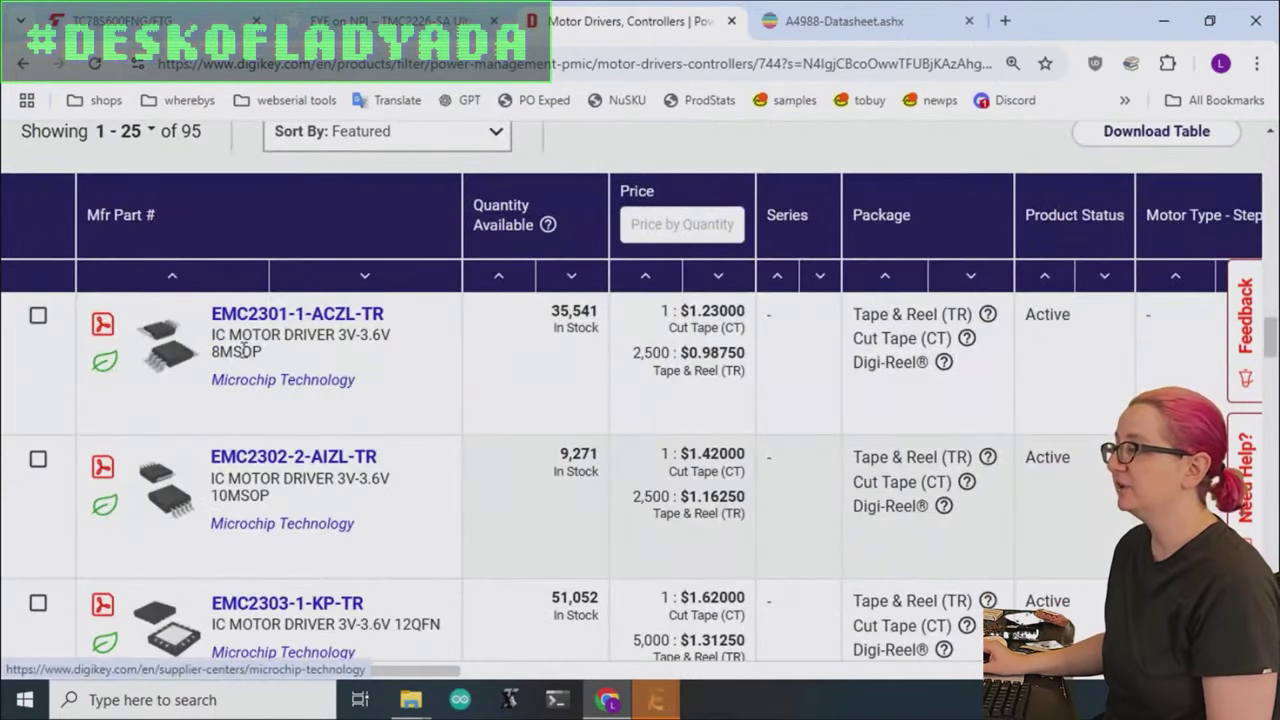
left_click_drag(400, 672, 428, 672)
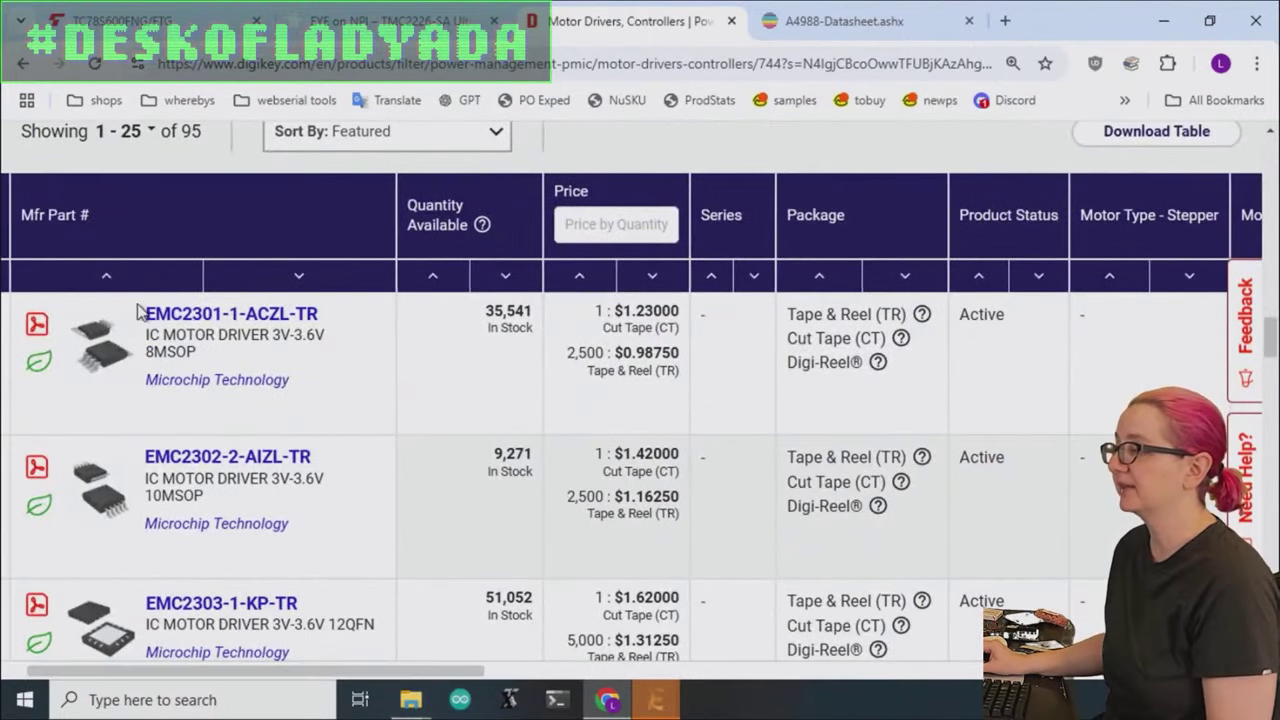
left_click_drag(343, 673, 617, 672)
scroll(751, 335, "down", 3)
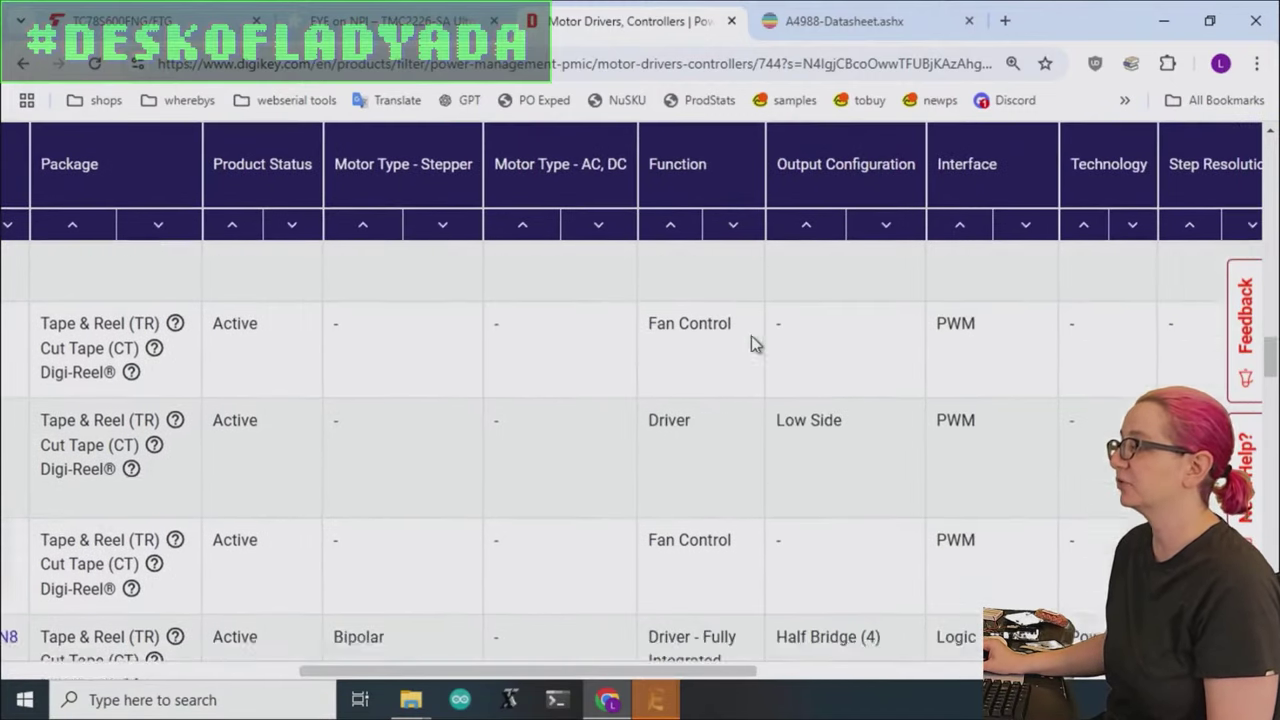
mouse_move(718, 460)
left_click_drag(749, 676, 437, 629)
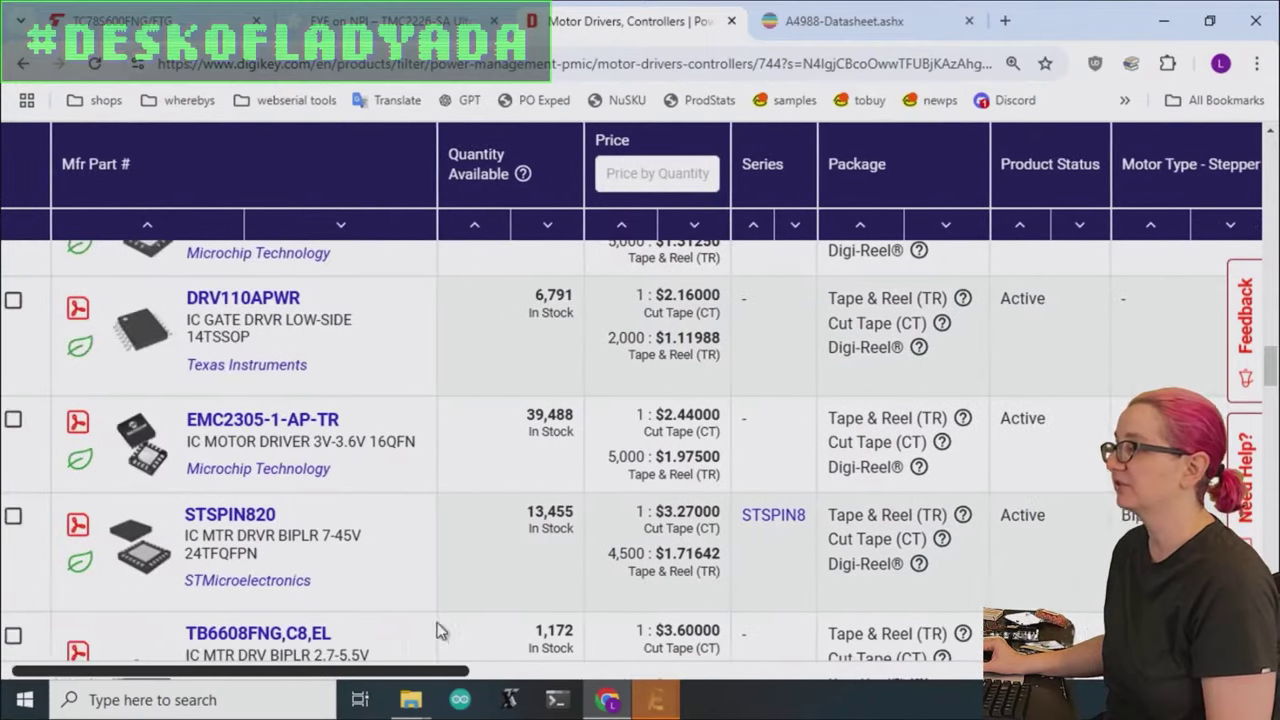
left_click(260, 300)
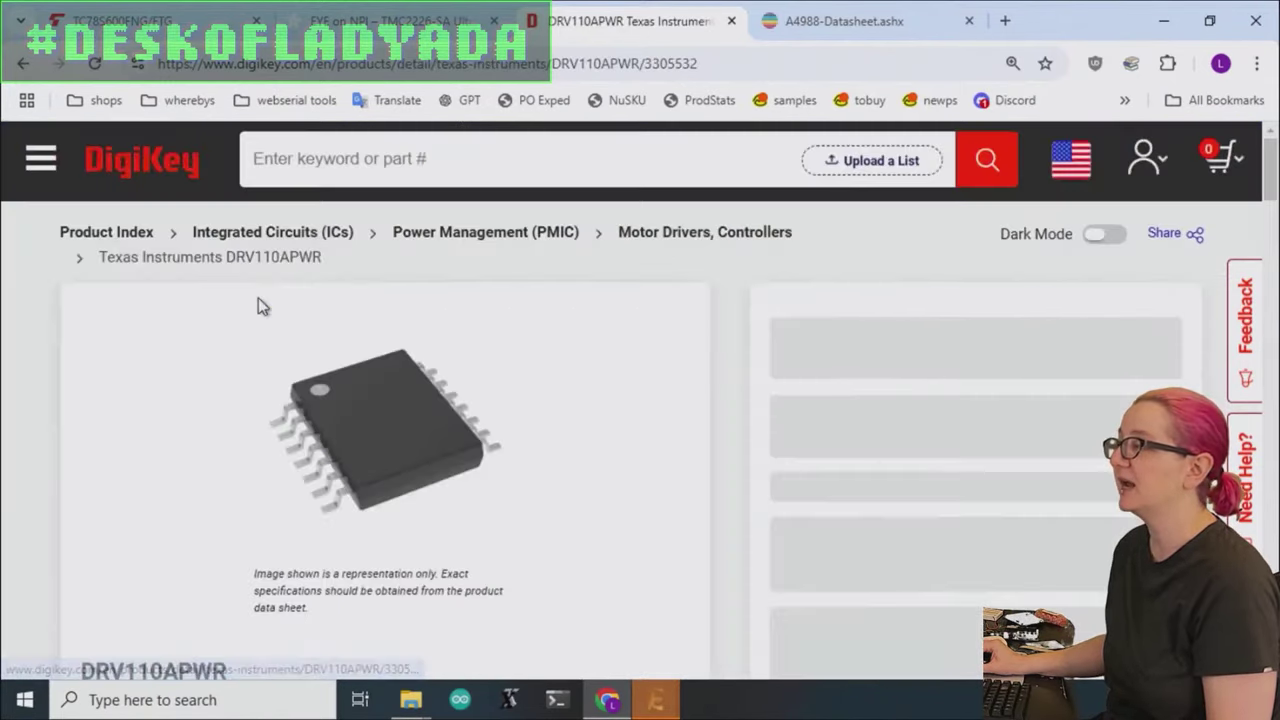
Open the DRV110APWR datasheet and read its description, applications and circuit diagram.
scroll(443, 452, "down", 3)
scroll(443, 452, "down", 3)
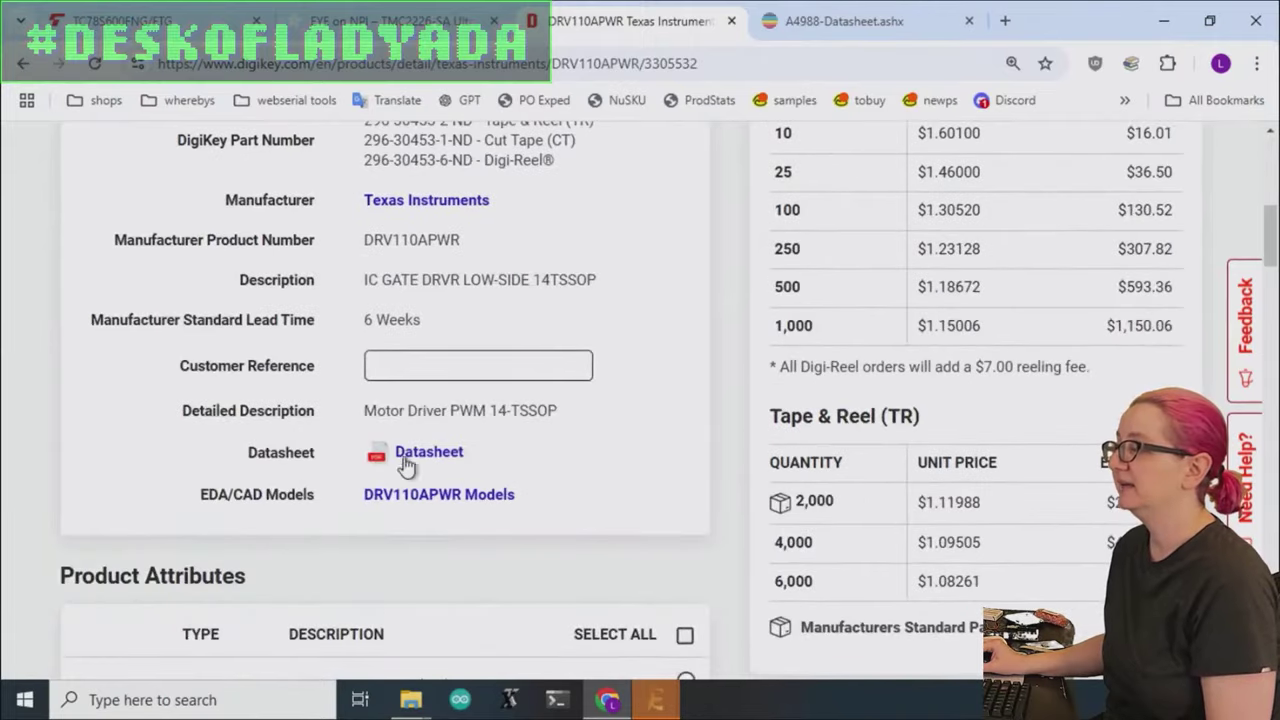
left_click(405, 455)
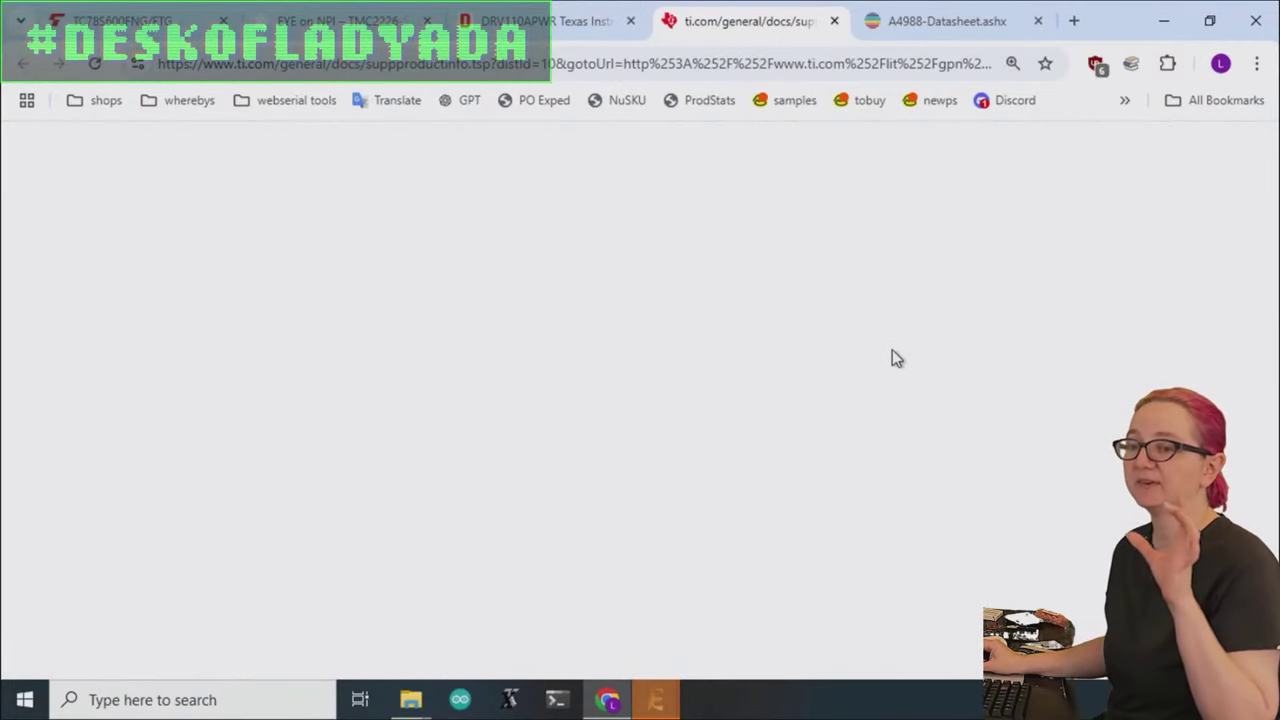
key("ctrl+minus")
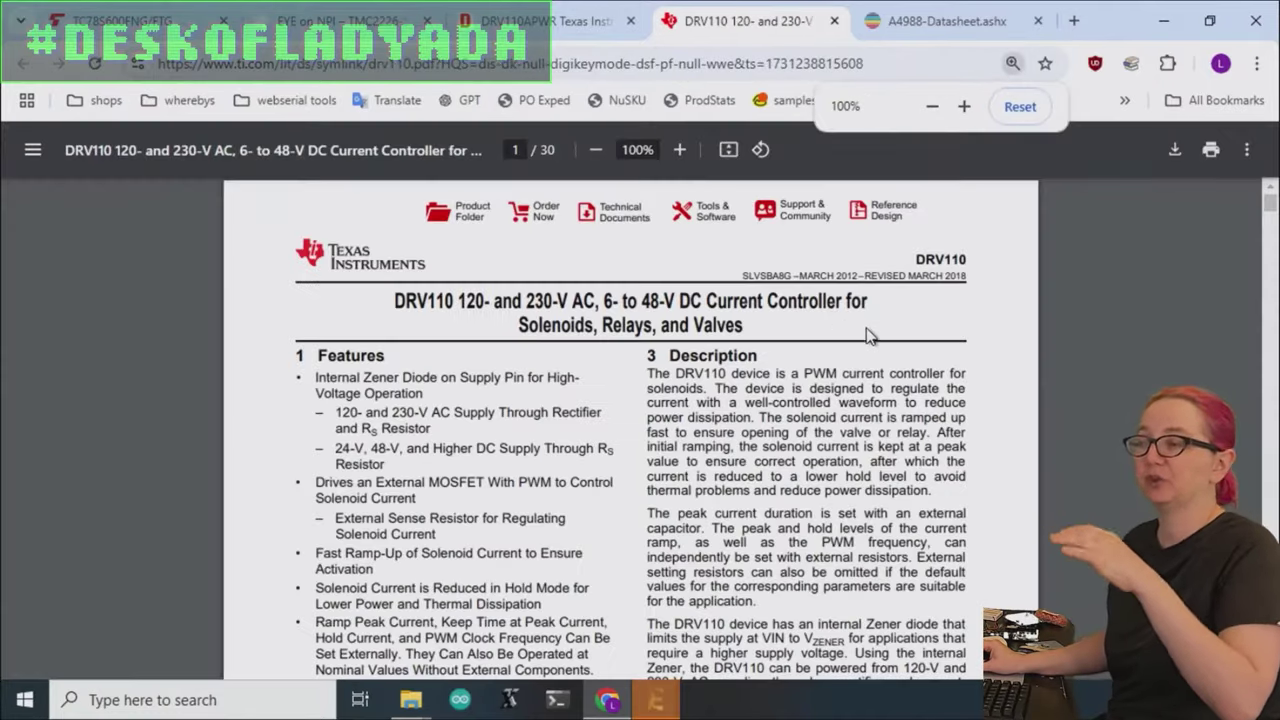
scroll(800, 338, "down", 3)
scroll(800, 338, "down", 3)
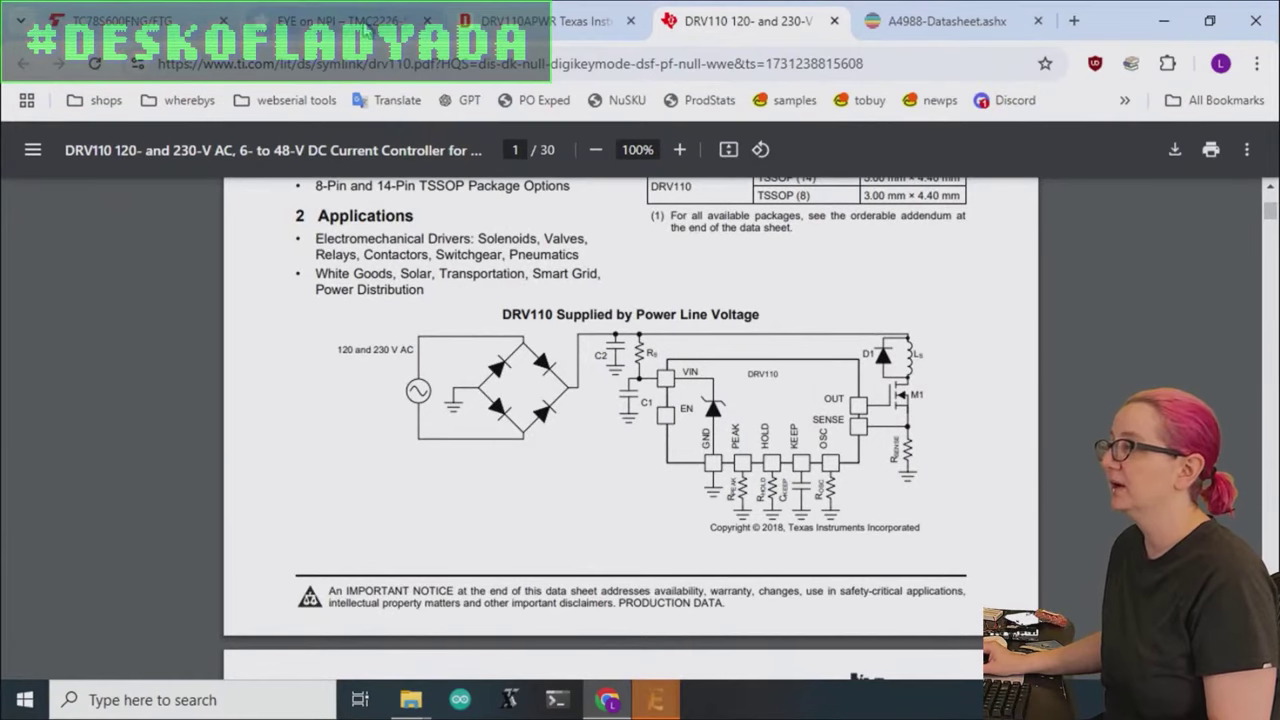
Return to the filtered listing and select only "-" and "Driver - Fully Integrated, Control and Power Stage" as functions.
left_click(545, 20)
left_click(24, 64)
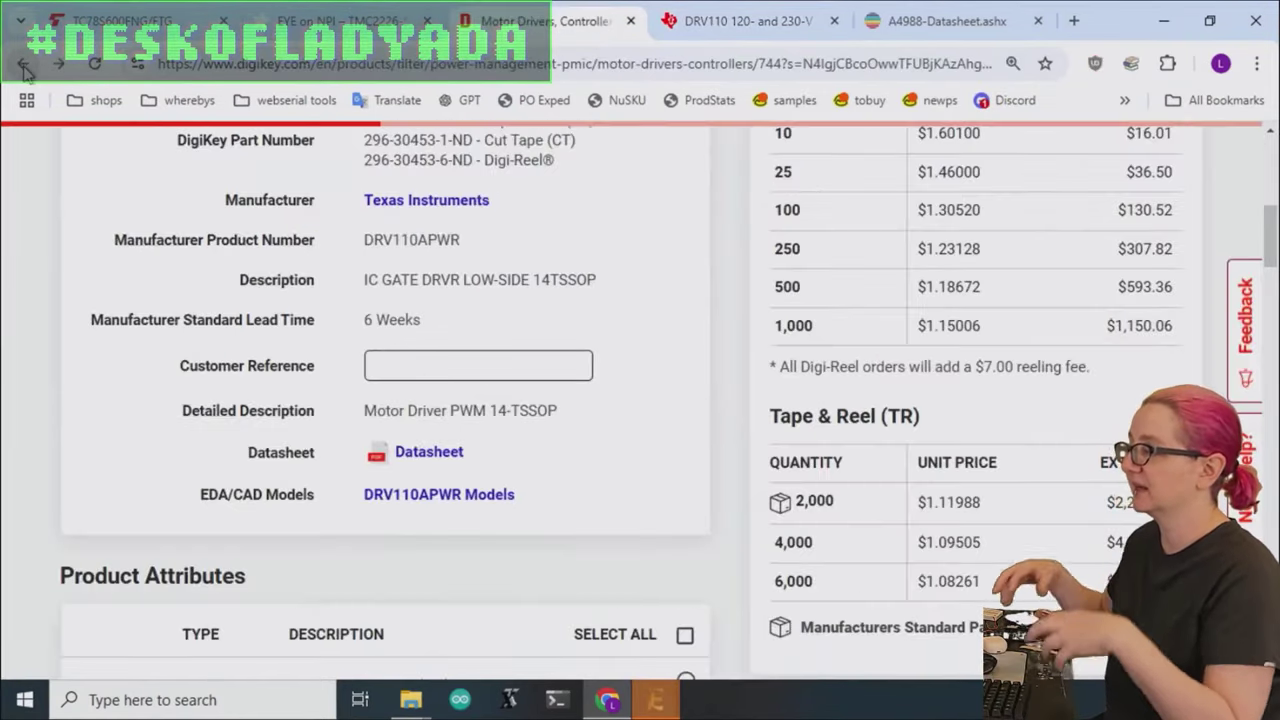
scroll(1088, 545, "up", 10)
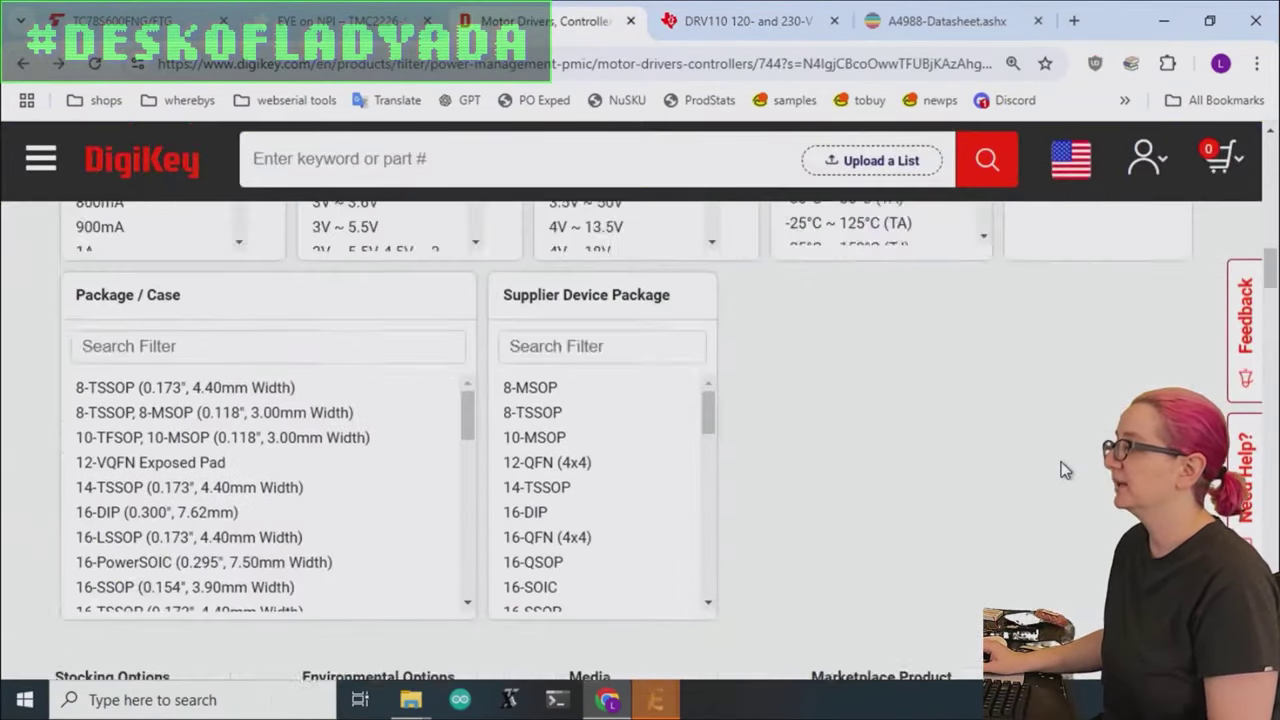
scroll(1063, 466, "up", 5)
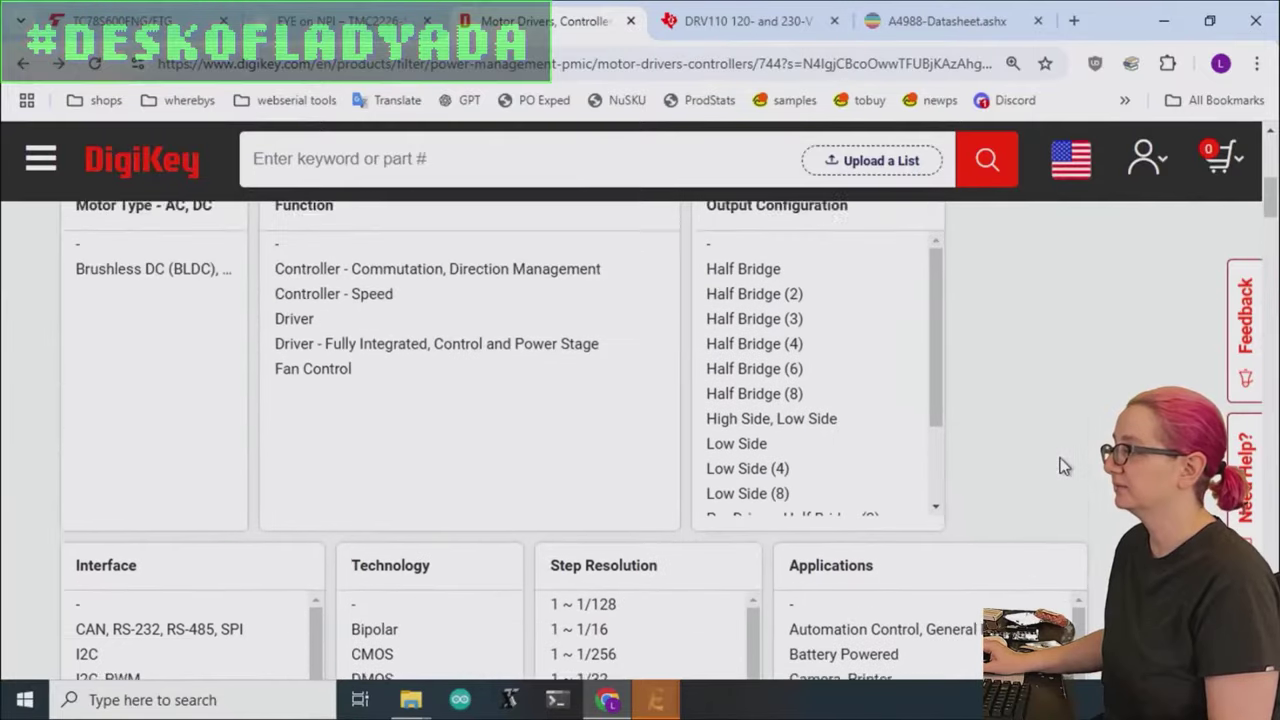
left_click_drag(322, 289, 337, 437)
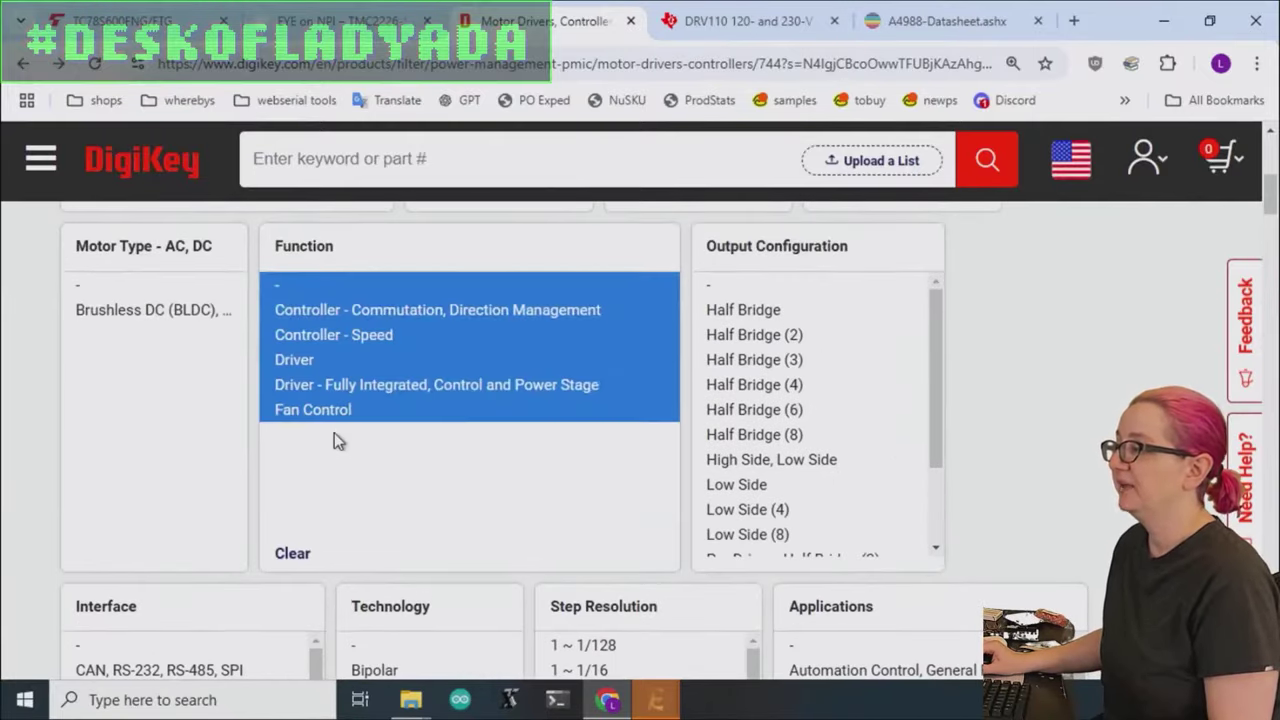
left_click(360, 410, "ctrl")
left_click(391, 362, "ctrl")
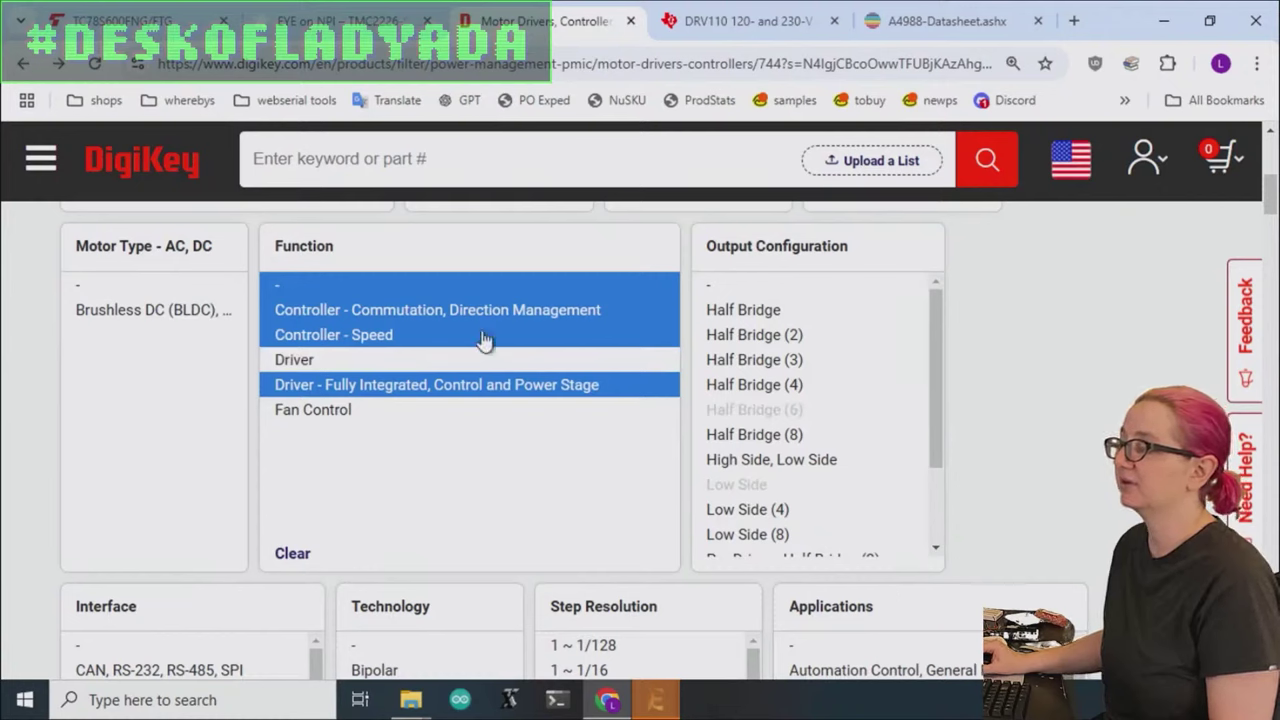
left_click(385, 337, "ctrl")
left_click(405, 313, "ctrl")
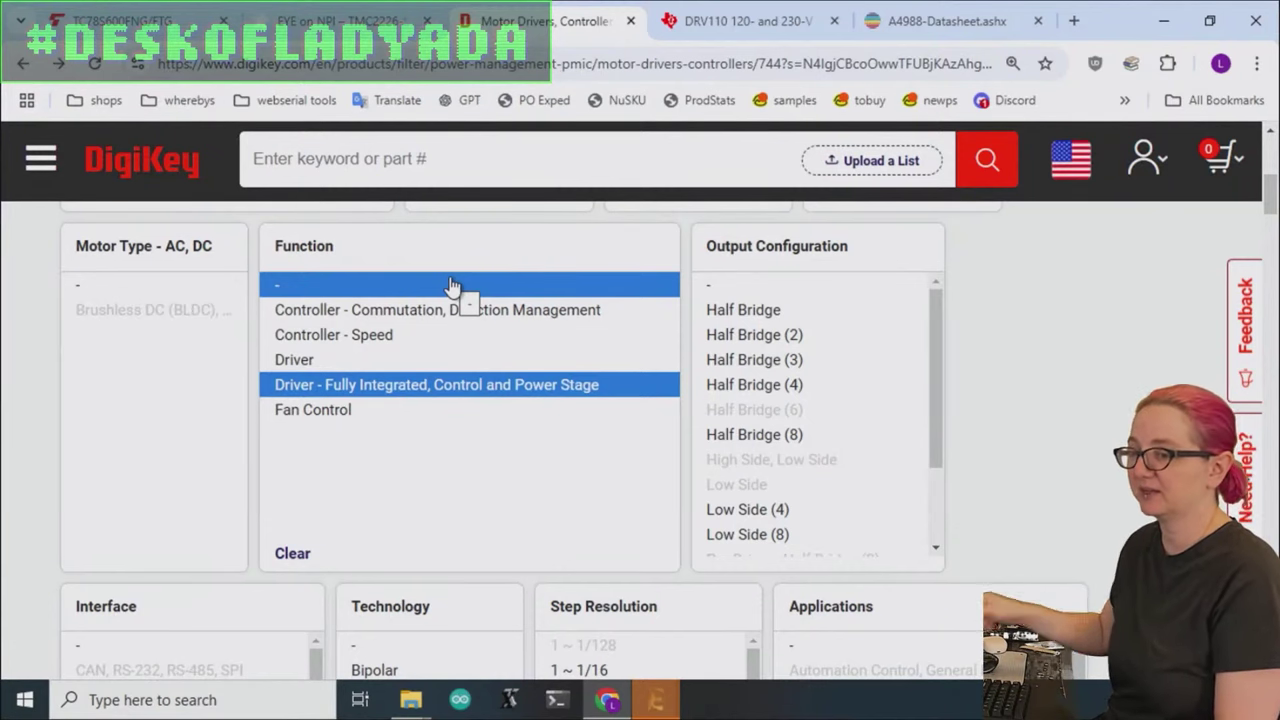
Apply the function selection to the motor driver listing.
scroll(1034, 417, "down", 1)
scroll(527, 333, "up", 1)
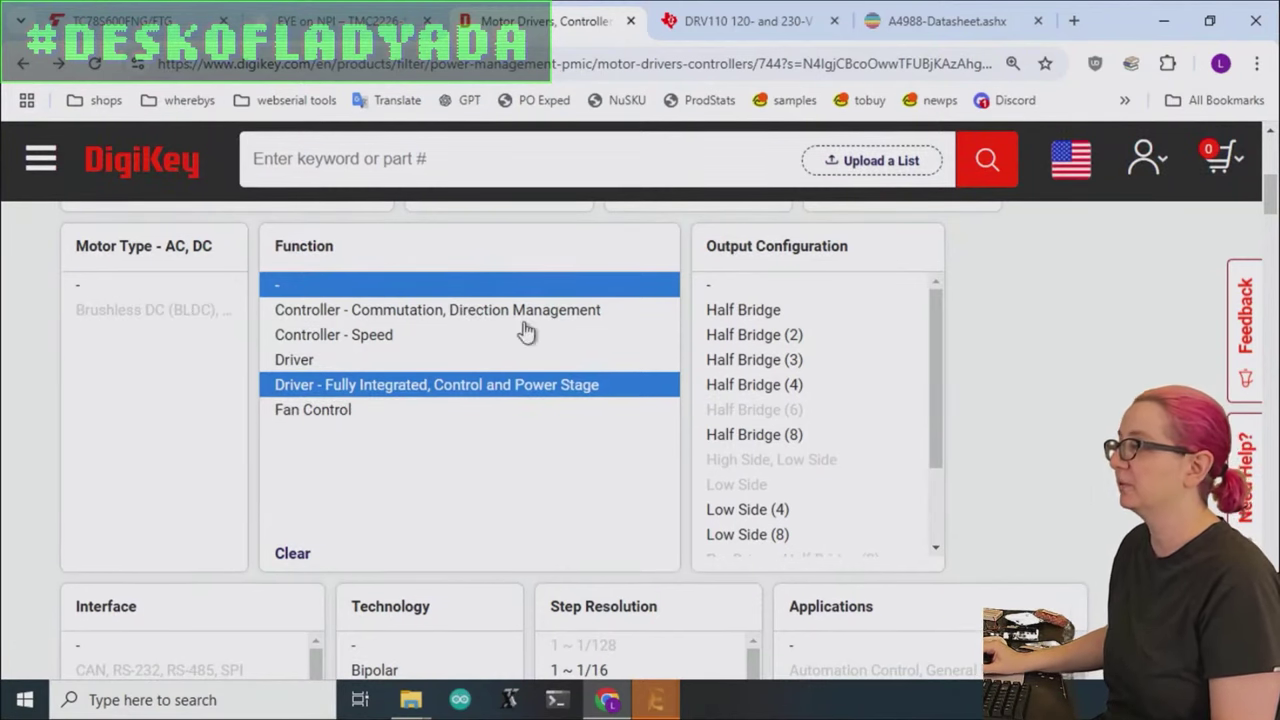
scroll(1005, 440, "down", 15)
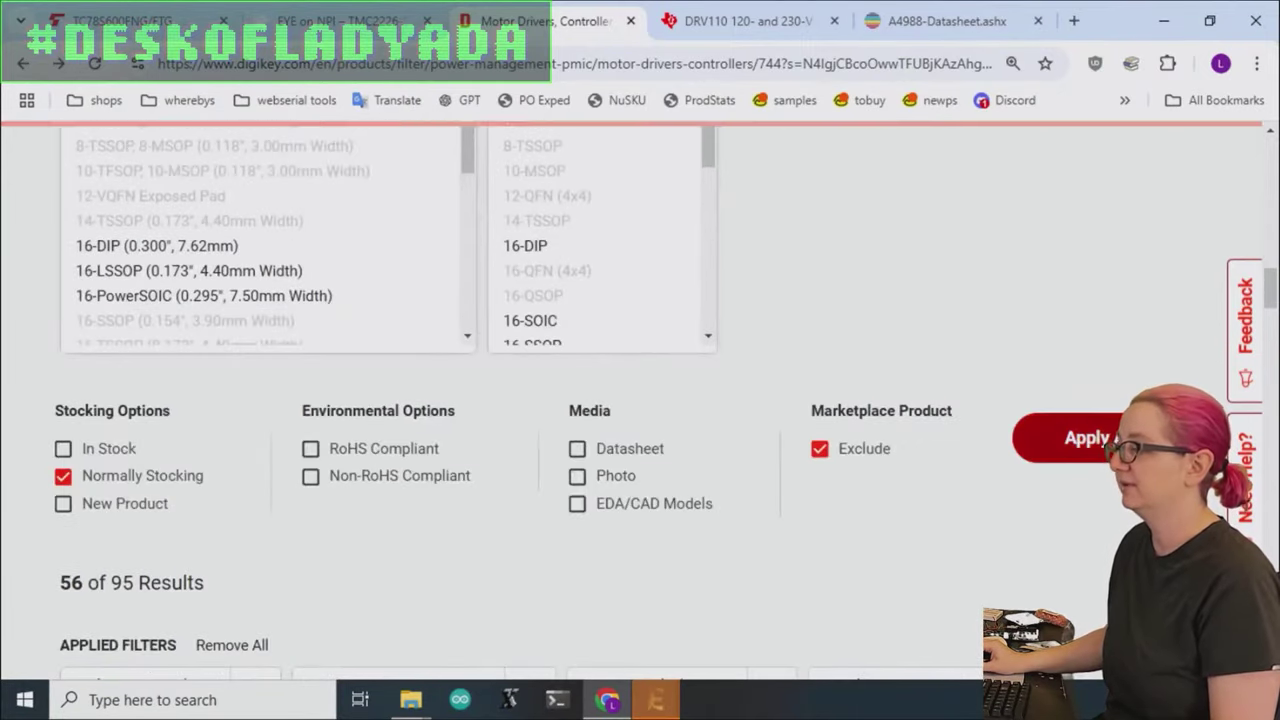
left_click(1040, 437)
scroll(1080, 390, "down", 5)
scroll(1080, 390, "down", 10)
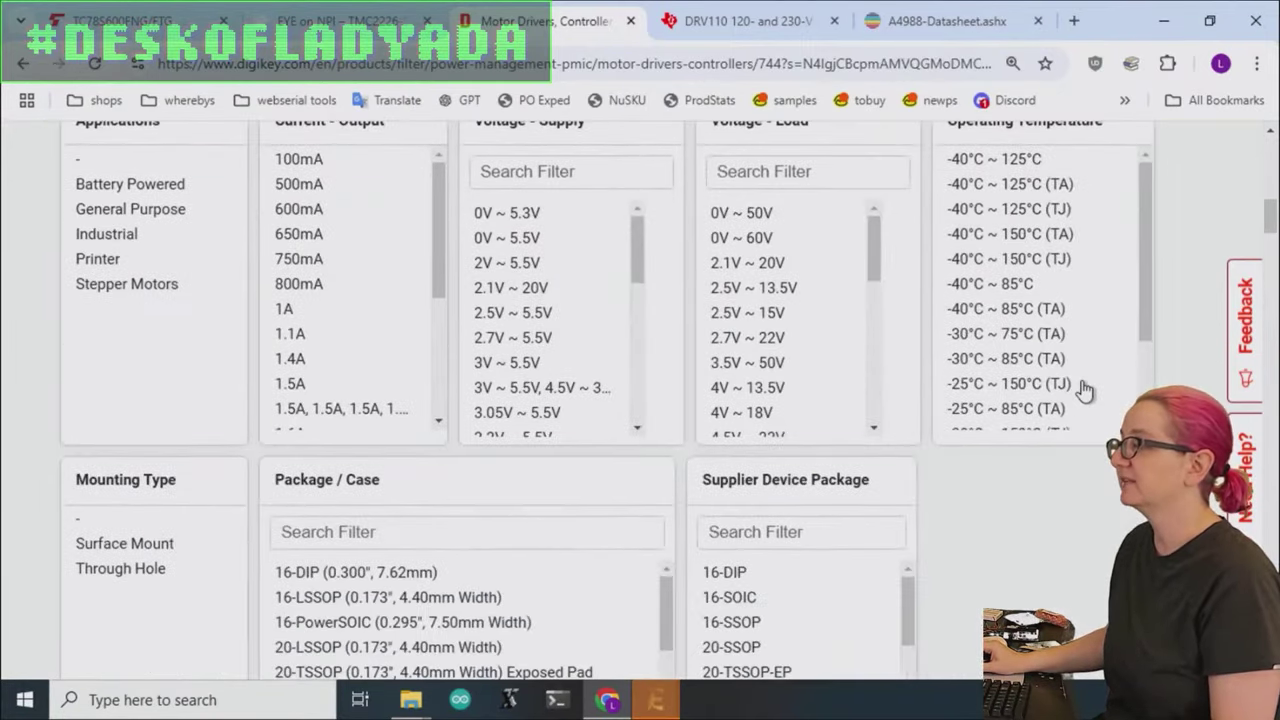
Filter the listing to the mounting types "-" and Surface Mount.
scroll(543, 449, "up", 6)
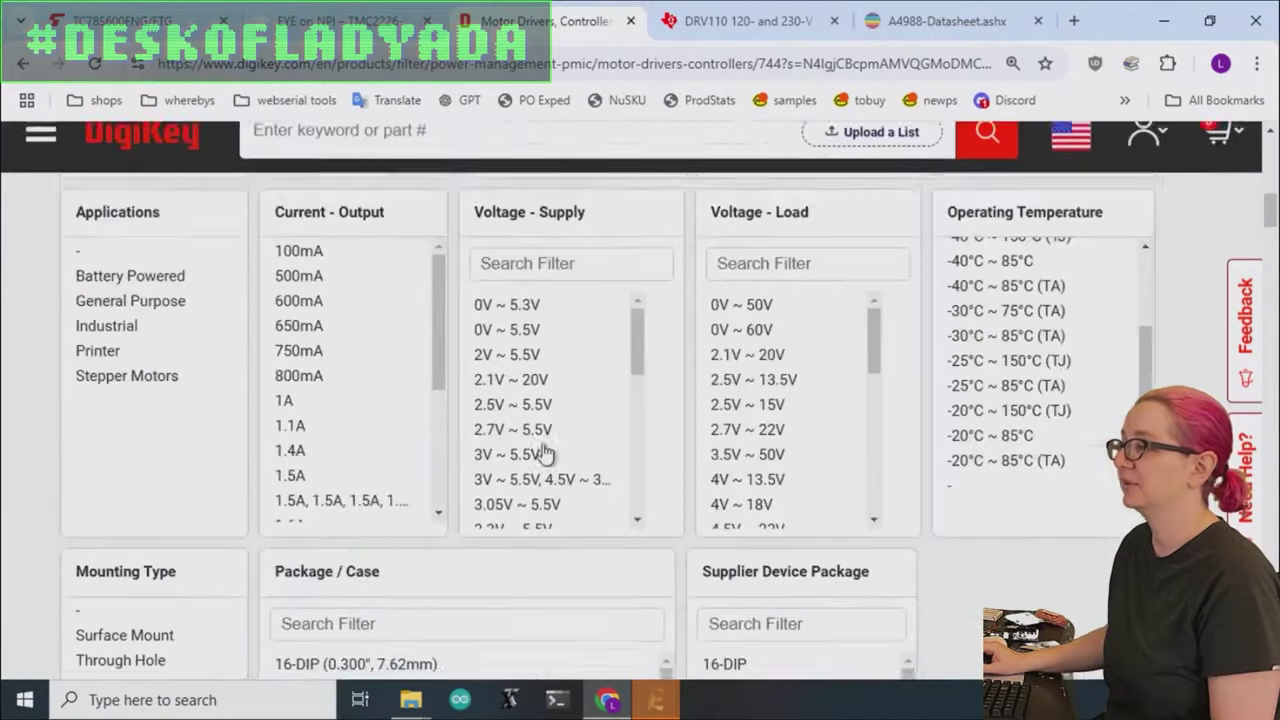
scroll(95, 482, "down", 2)
left_click_drag(137, 443, 143, 425)
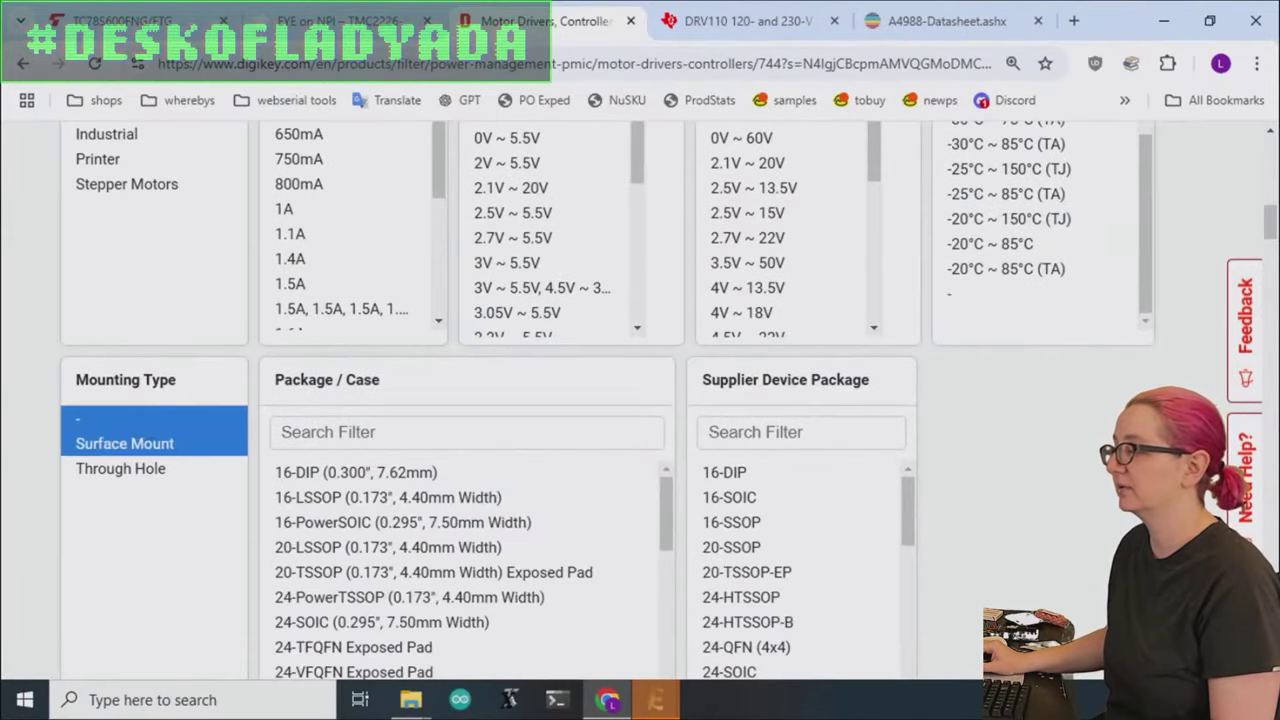
scroll(640, 400, "down", 3)
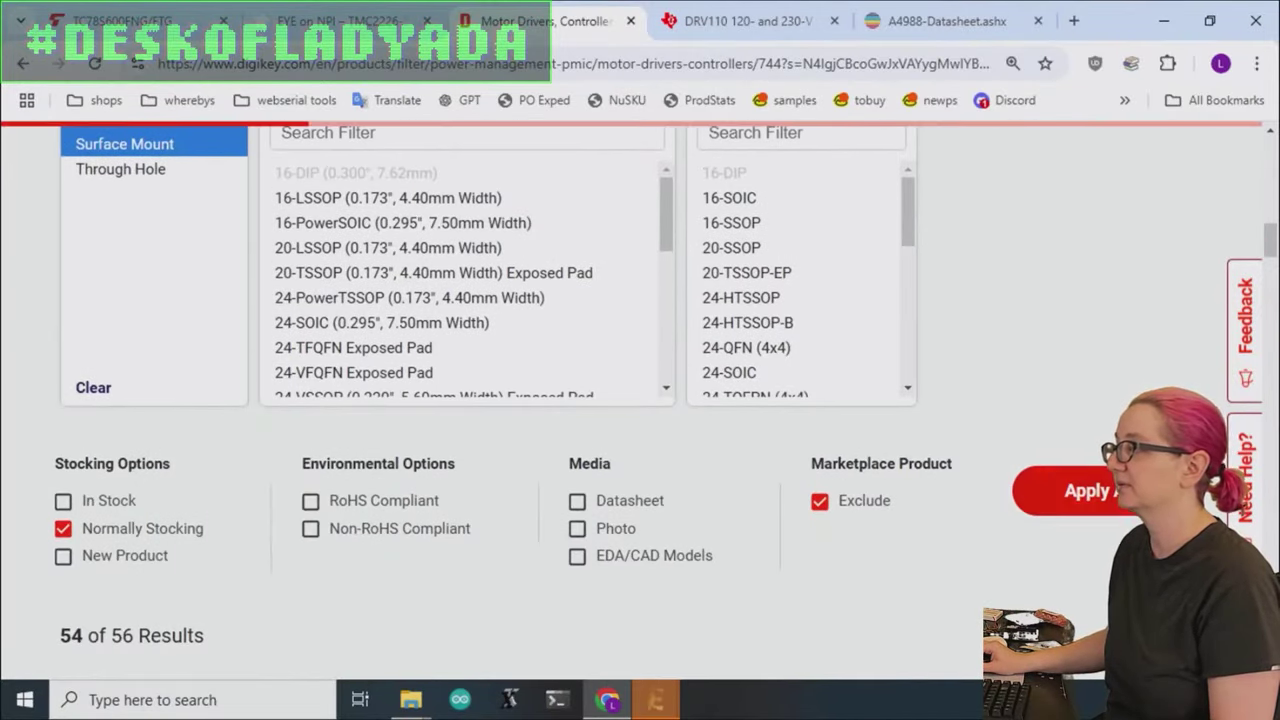
left_click(1070, 490)
Look through the filtered motor driver results, examining part numbers, descriptions, stock and unit prices.
scroll(1065, 460, "down", 5)
scroll(1075, 473, "down", 15)
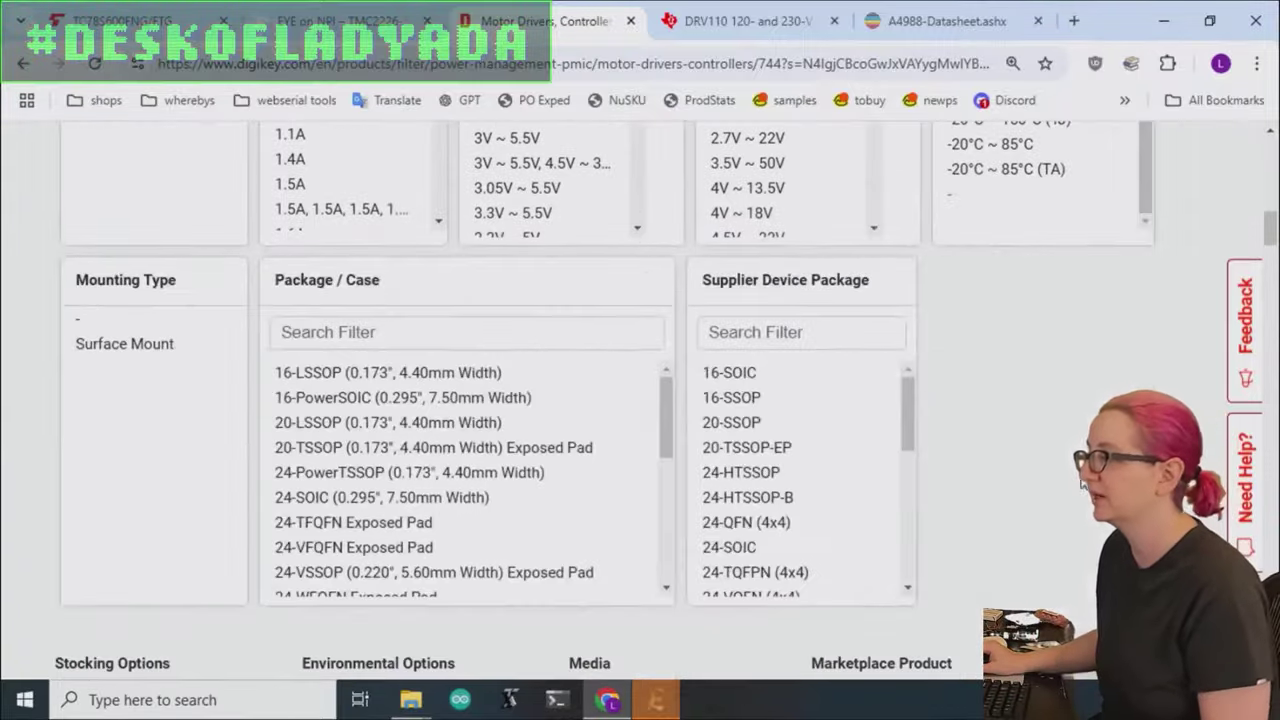
scroll(1085, 483, "up", 3)
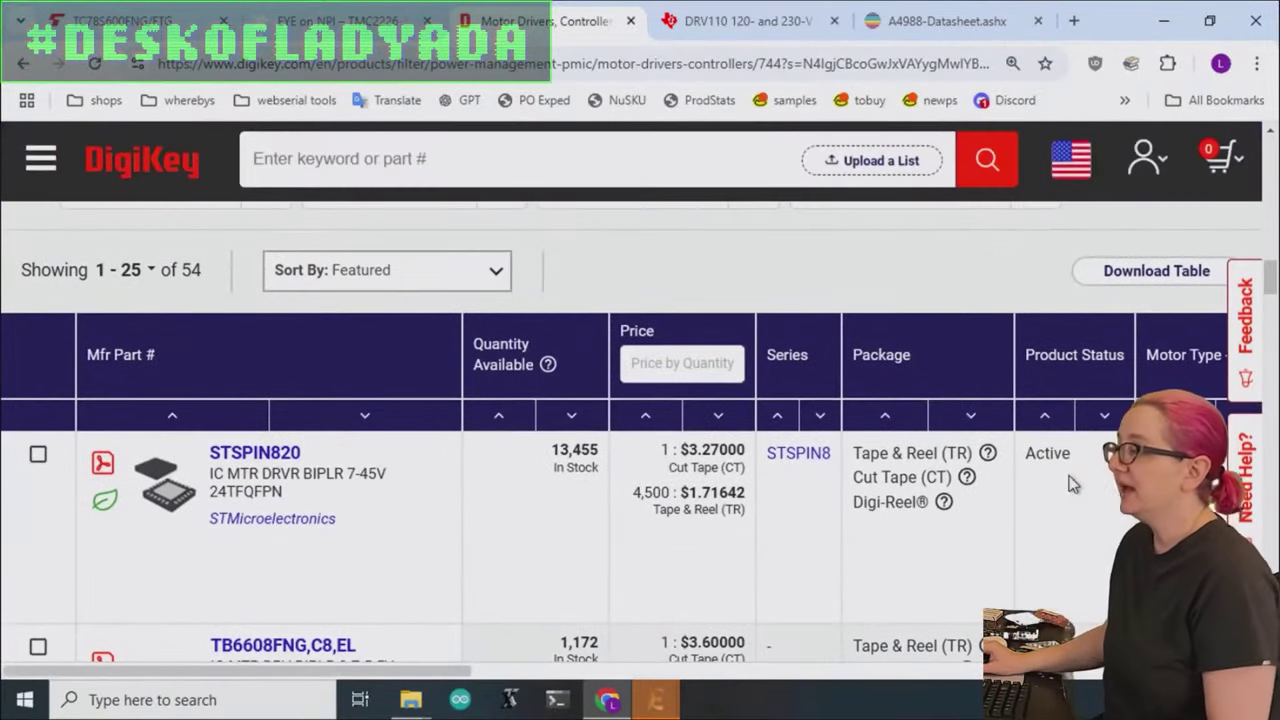
scroll(240, 346, "down", 2)
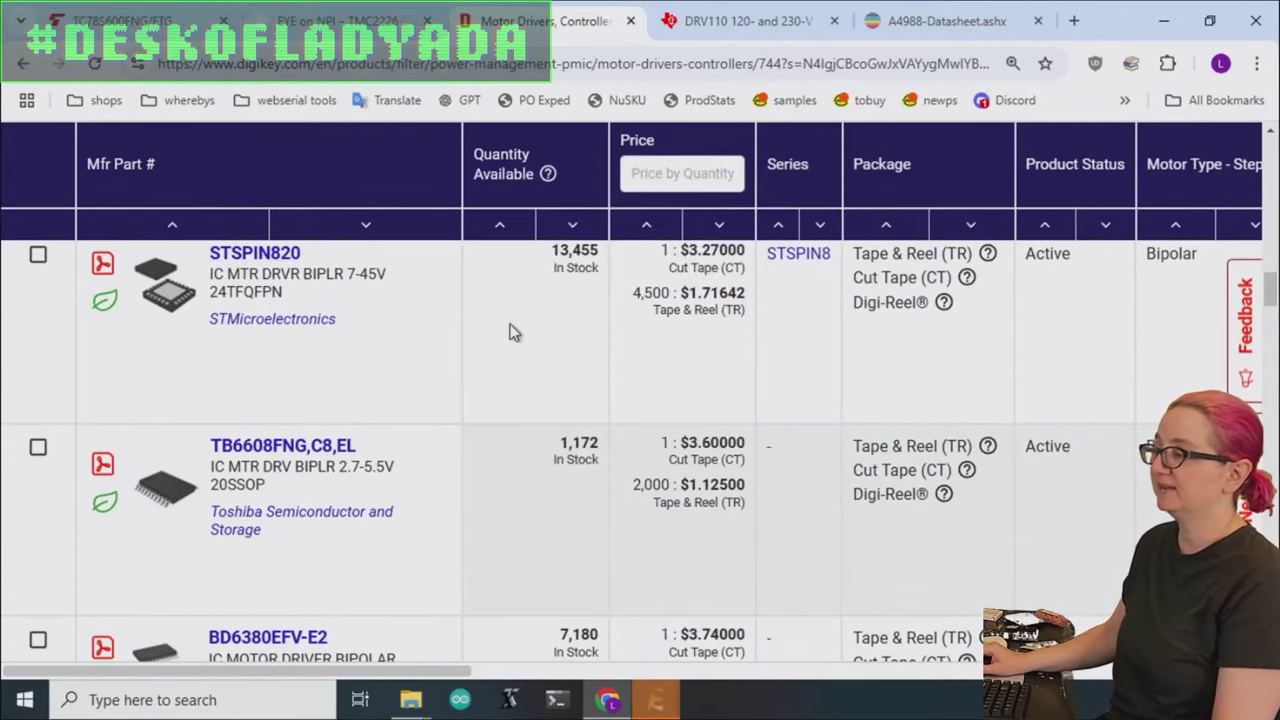
scroll(510, 332, "down", 3)
scroll(534, 443, "down", 1)
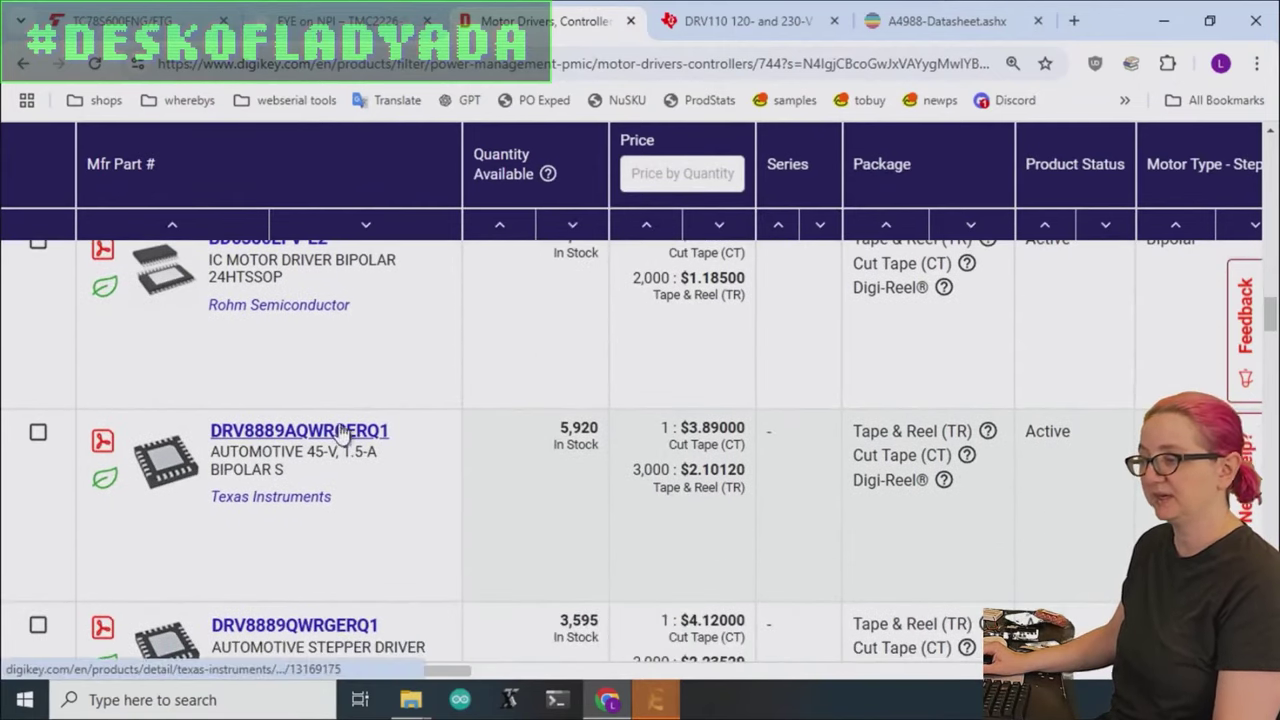
scroll(490, 463, "down", 4)
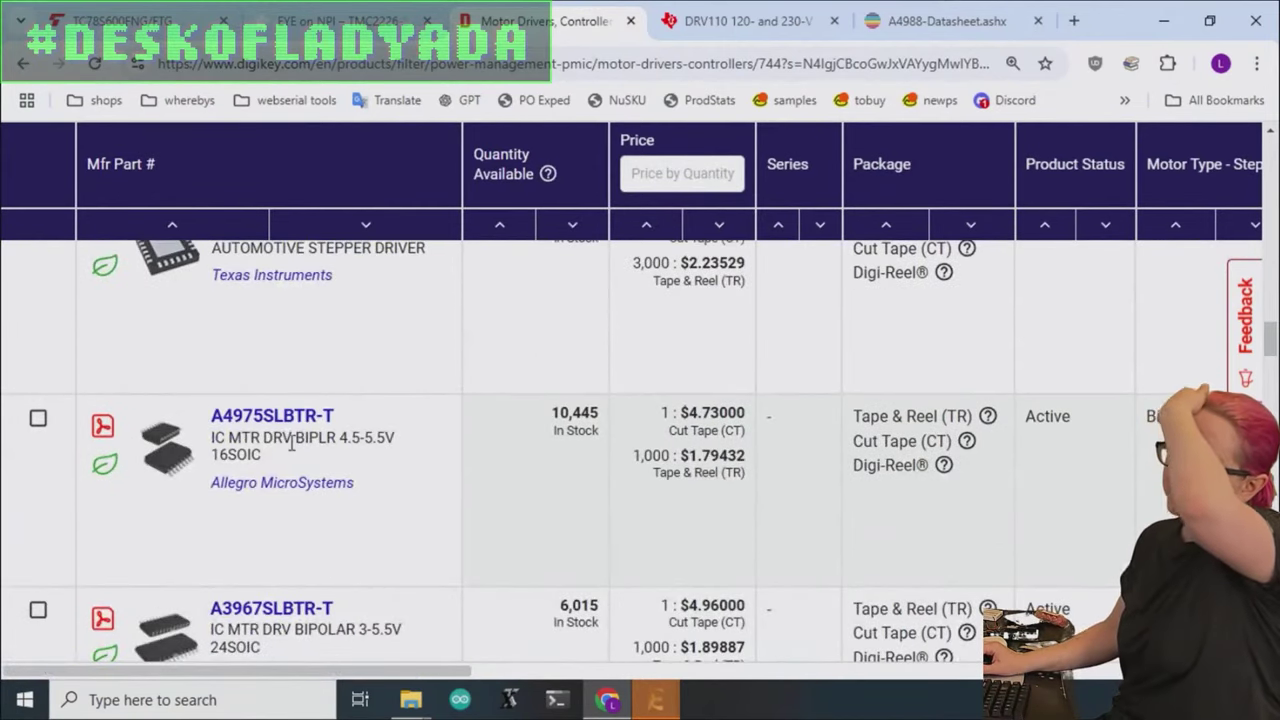
scroll(447, 441, "down", 2)
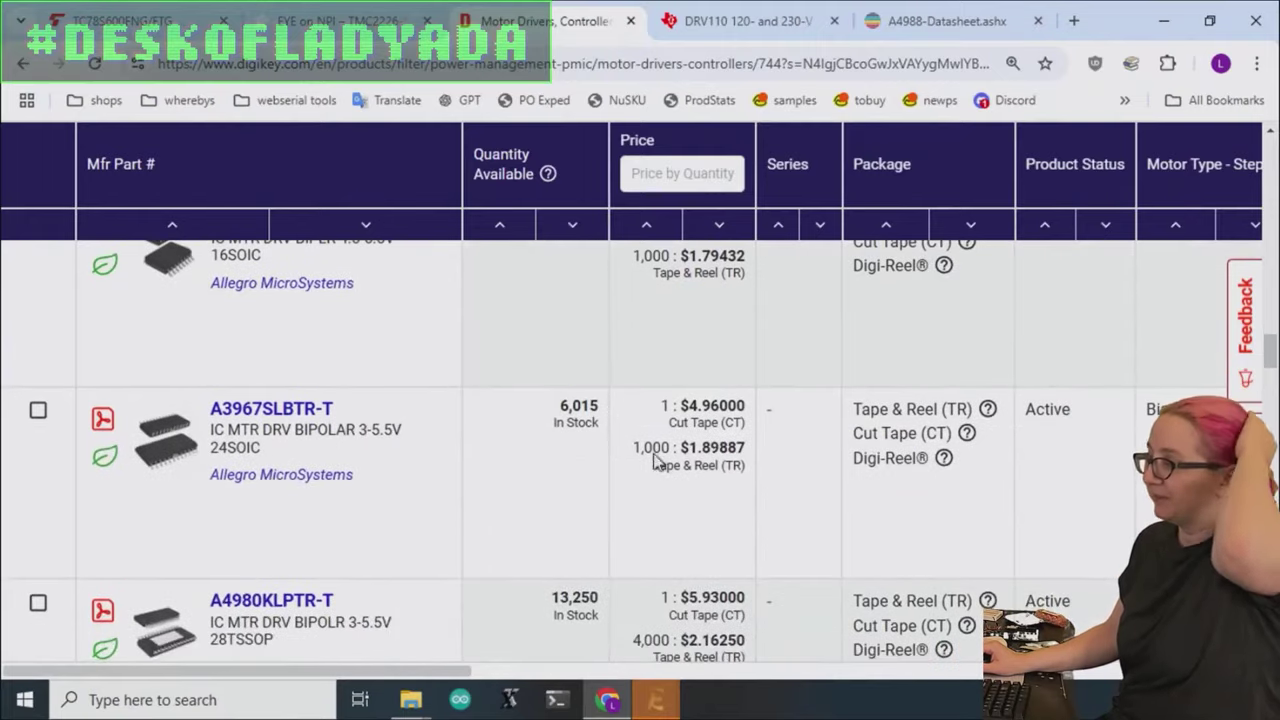
Sort the motor driver listing by available quantity in descending order and review the best-stocked parts.
scroll(655, 460, "up", 10)
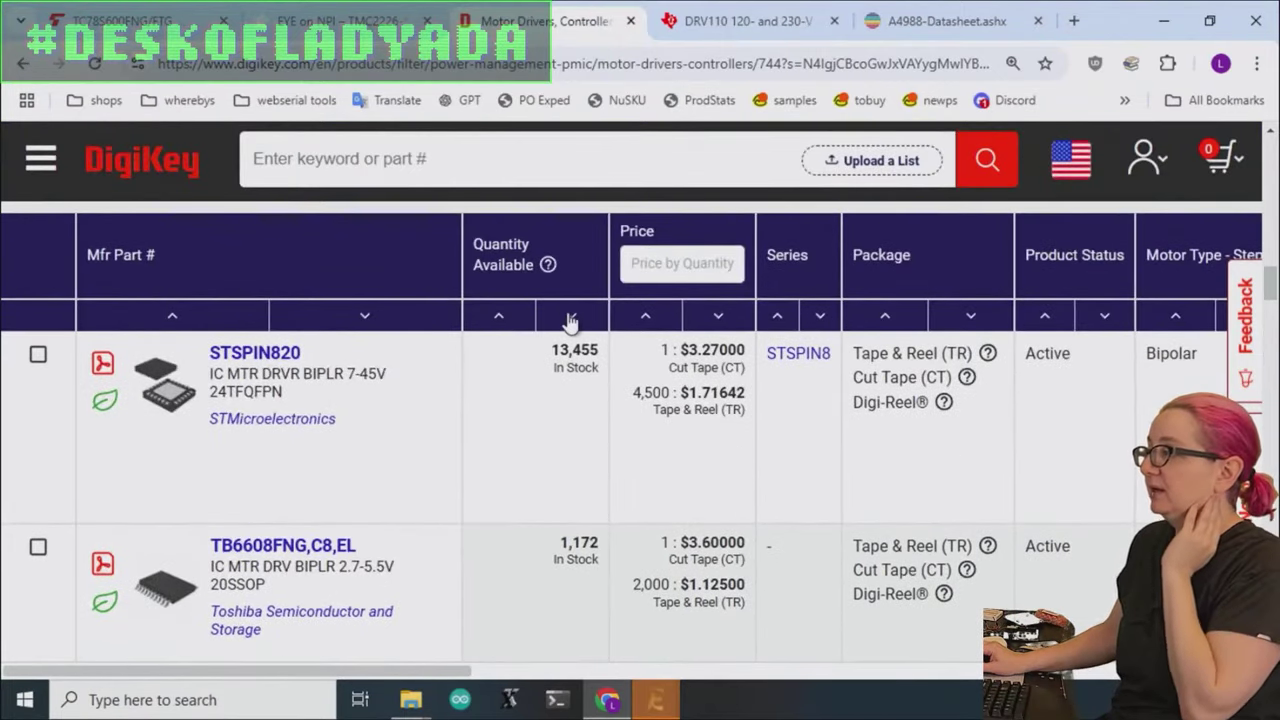
left_click(571, 318)
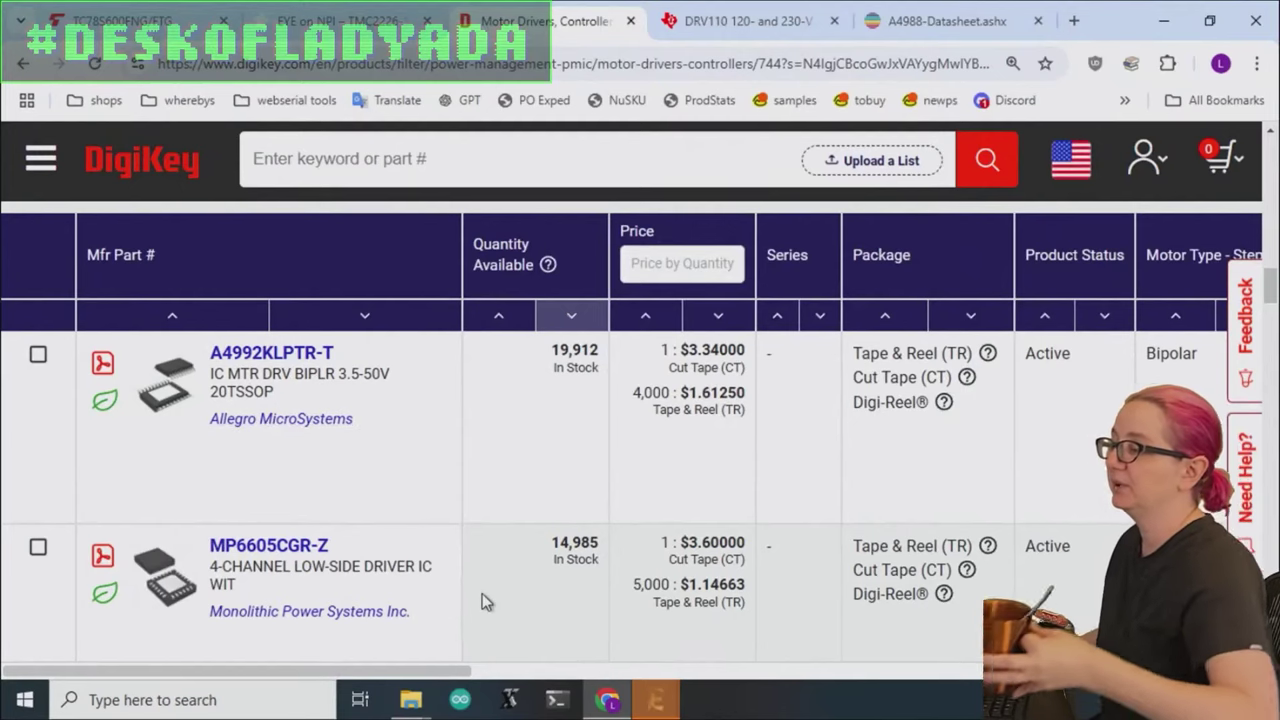
scroll(482, 593, "down", 3)
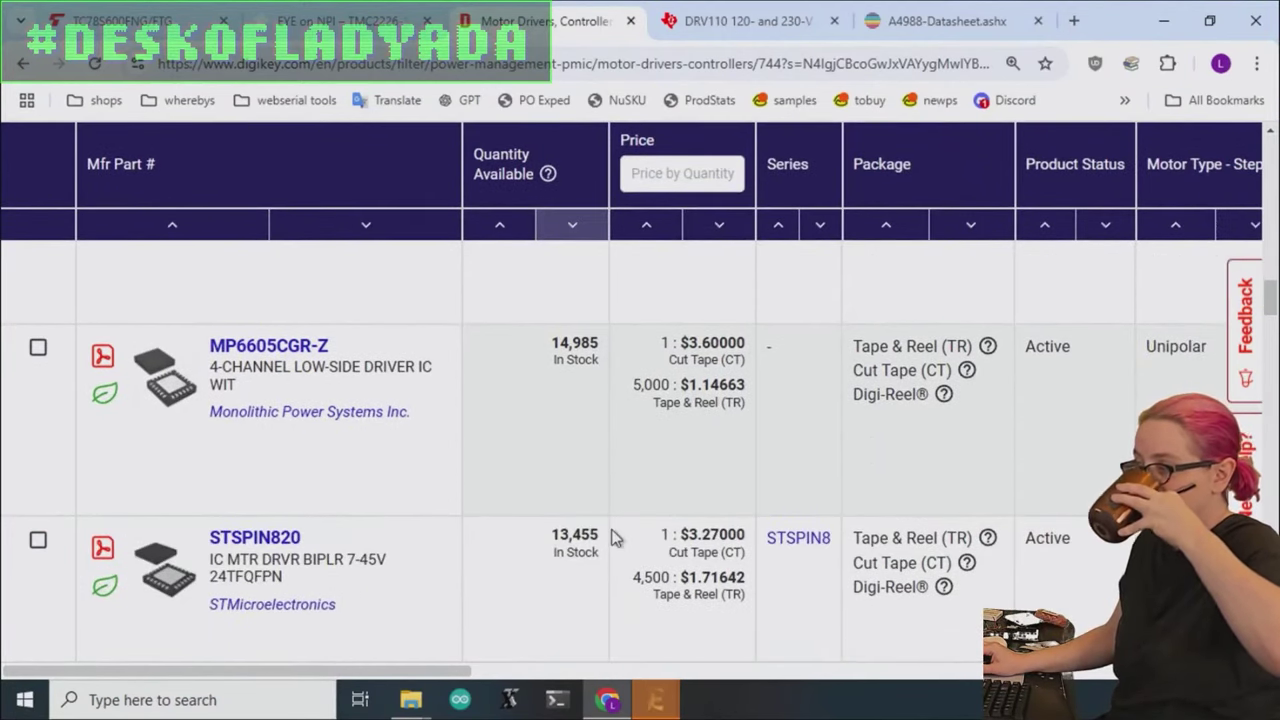
scroll(617, 543, "up", 5)
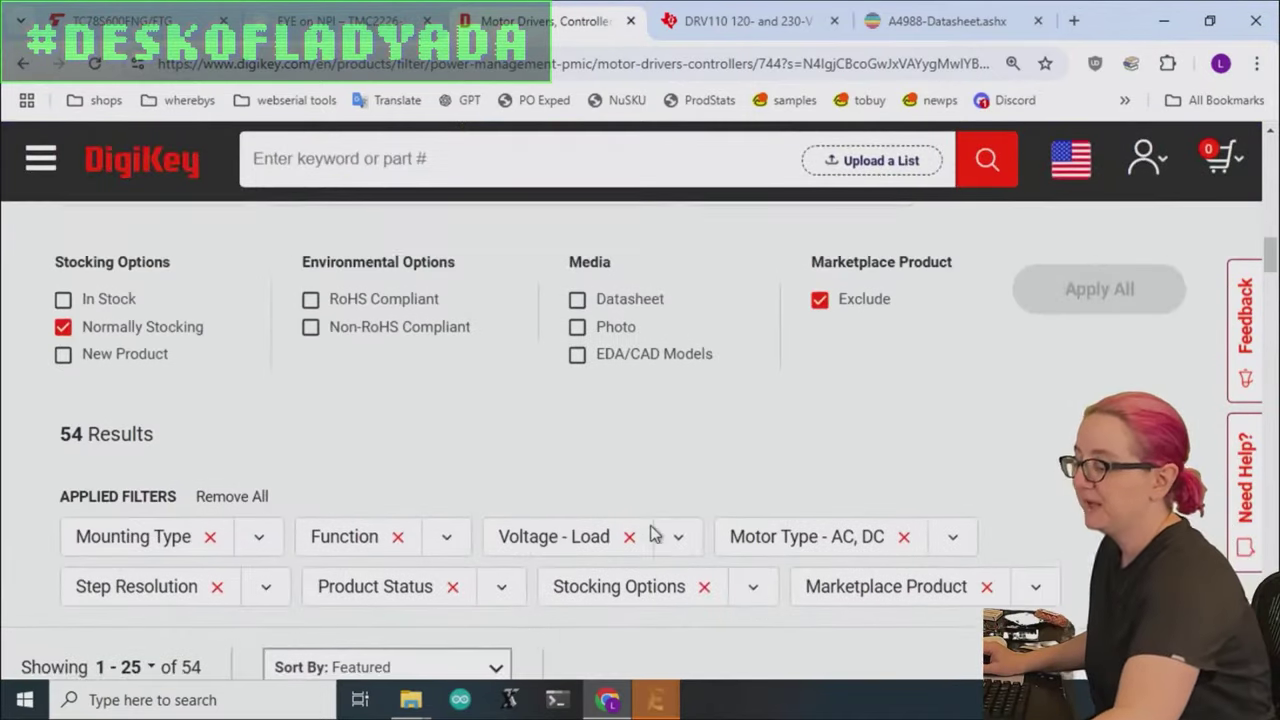
scroll(643, 492, "down", 3)
scroll(683, 508, "down", 2)
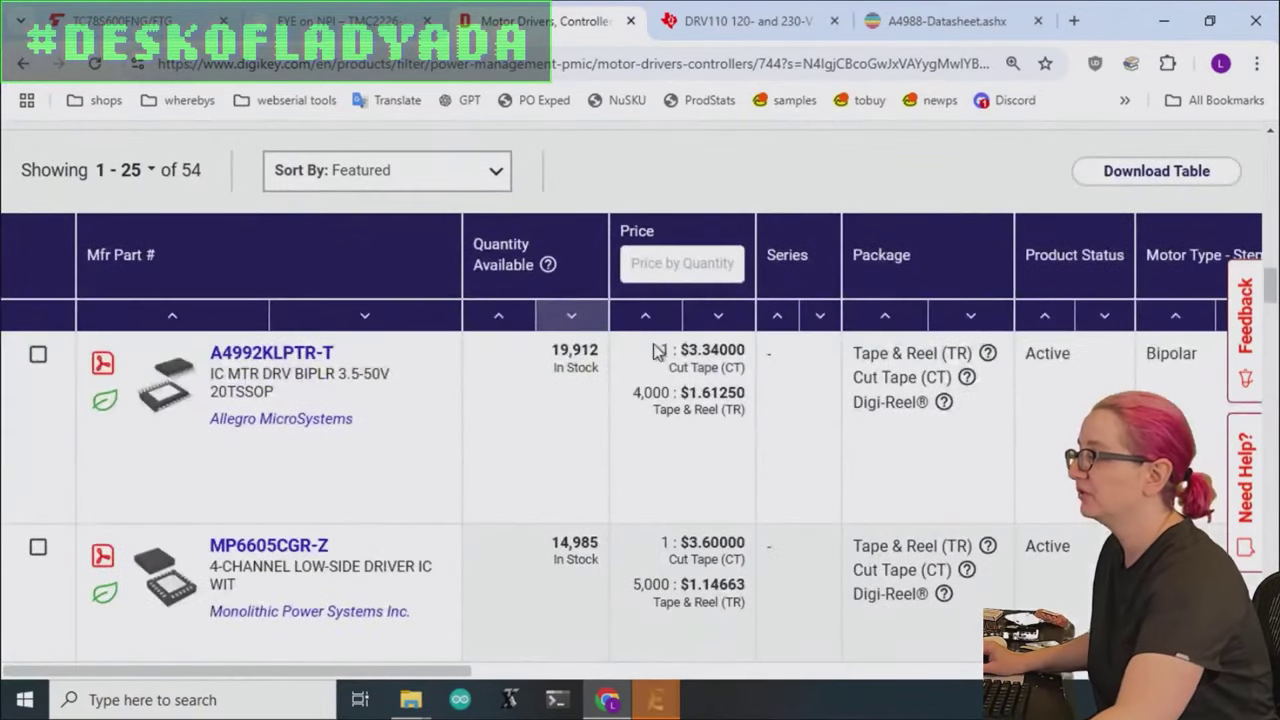
Sort the motor driver listing by price in ascending order and review the cheapest parts.
left_click(646, 318)
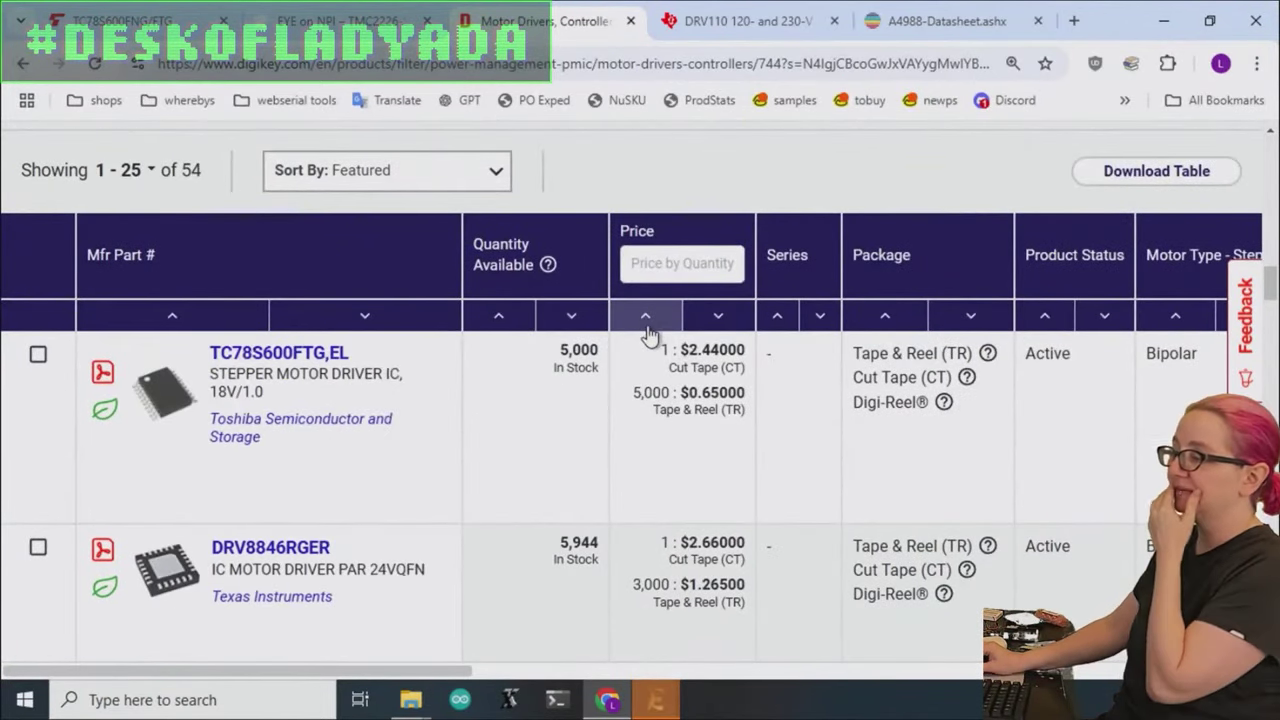
scroll(800, 420, "down", 1)
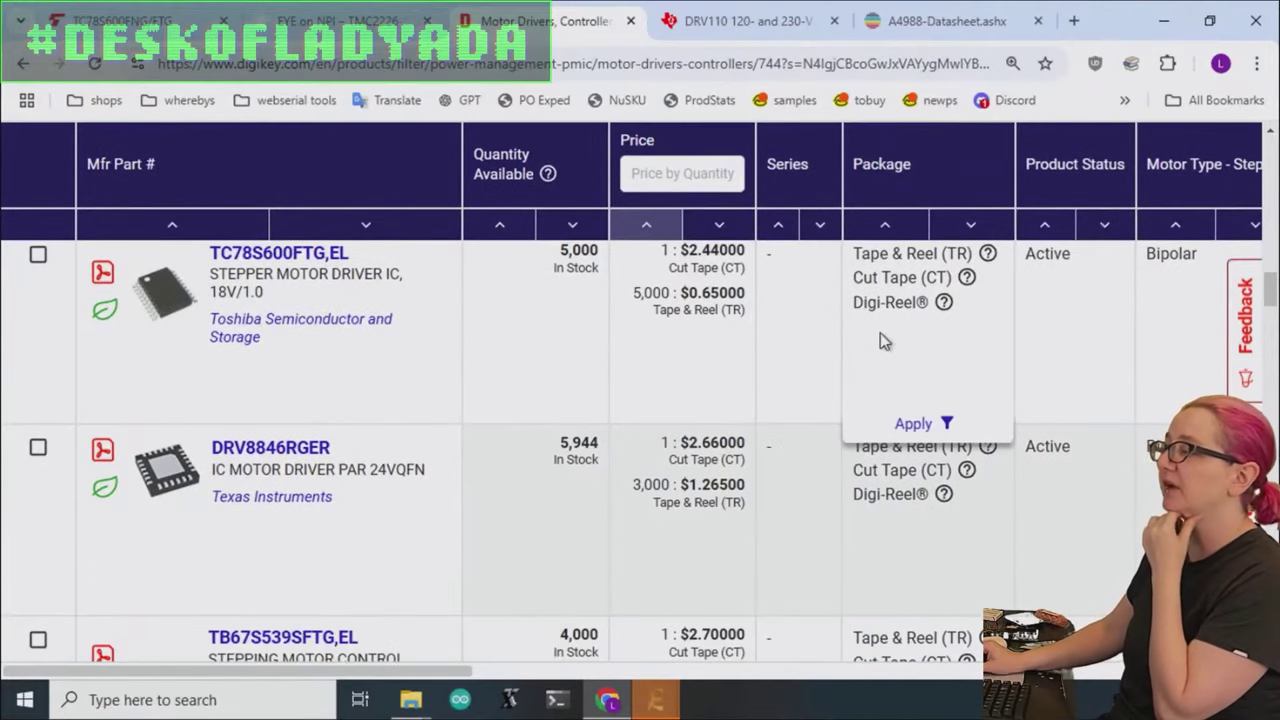
scroll(1070, 495, "down", 1)
scroll(1088, 500, "down", 1)
scroll(1088, 500, "up", 3)
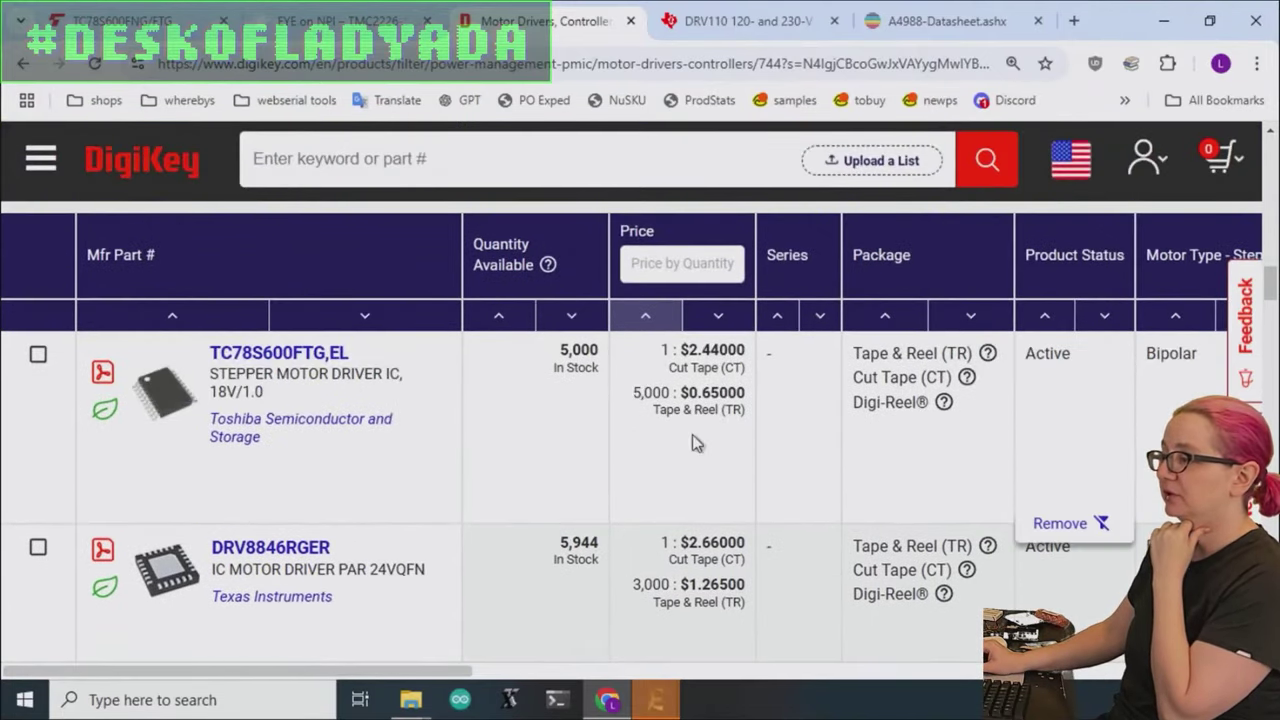
Open the DRV8846RGER datasheet and read its microstepping, step/direction control, supply voltage and drive current features.
left_click(103, 550)
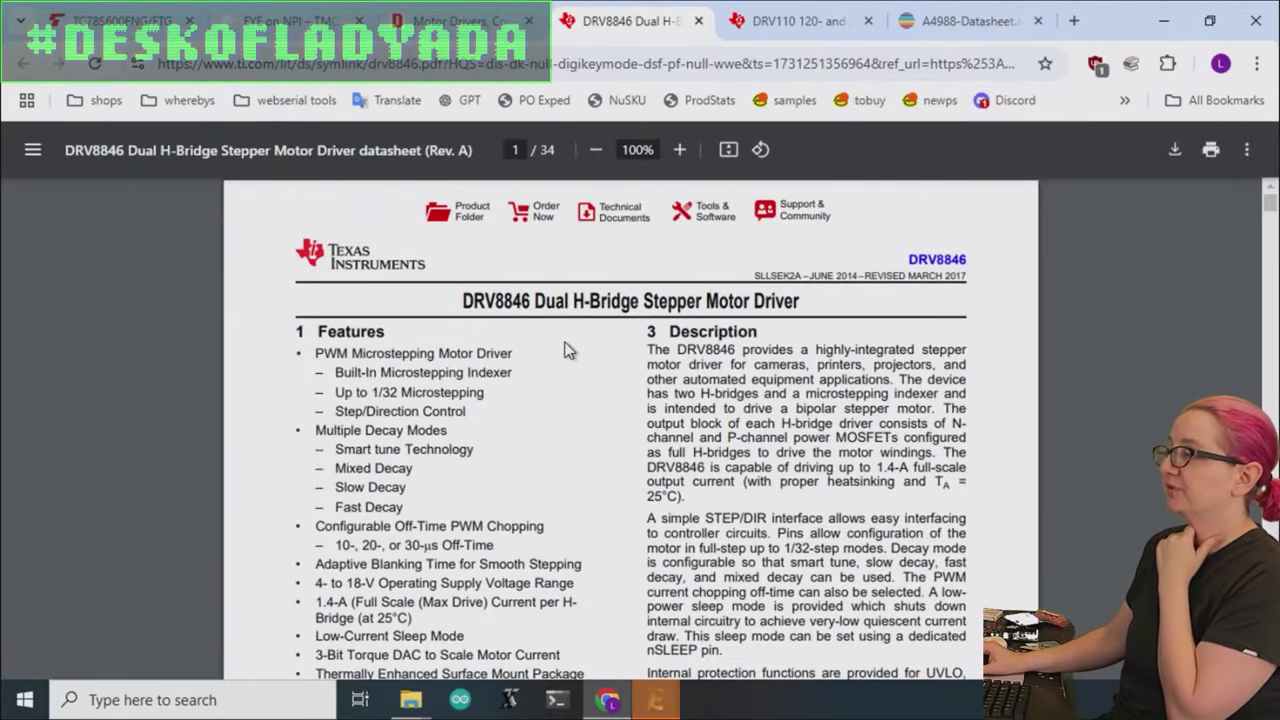
left_click_drag(361, 387, 540, 395)
left_click(345, 411)
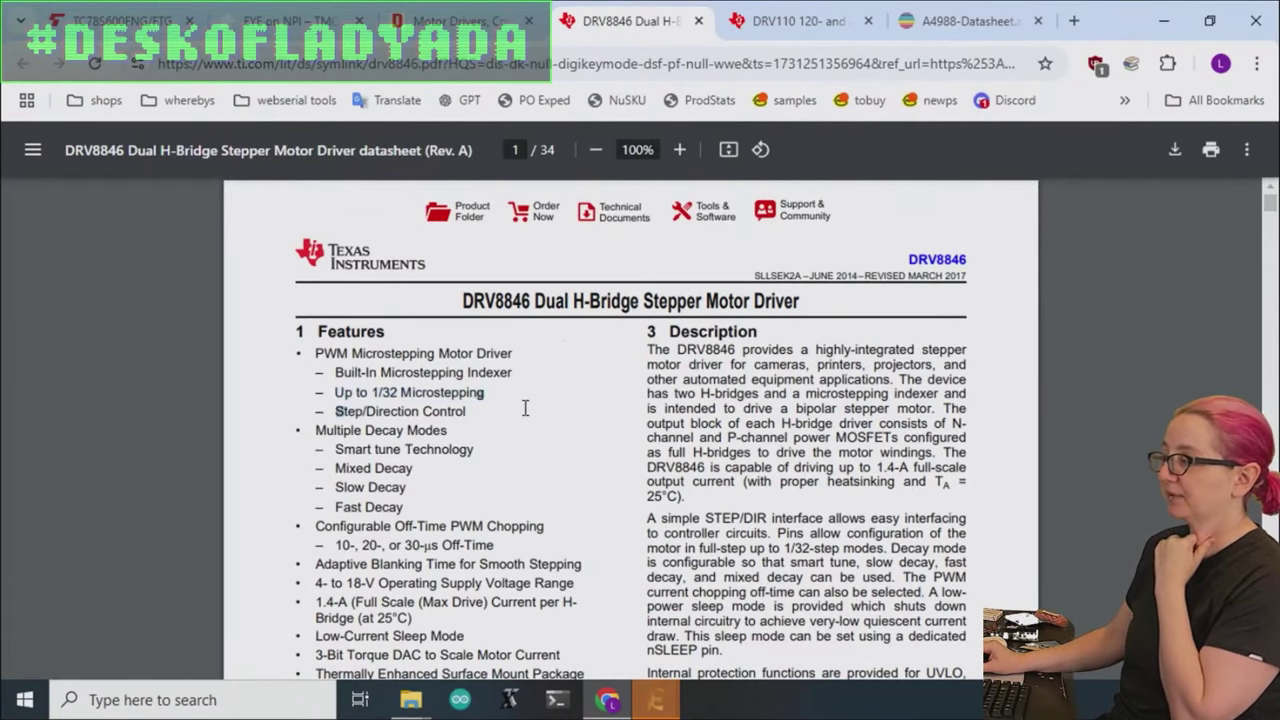
scroll(575, 392, "down", 3)
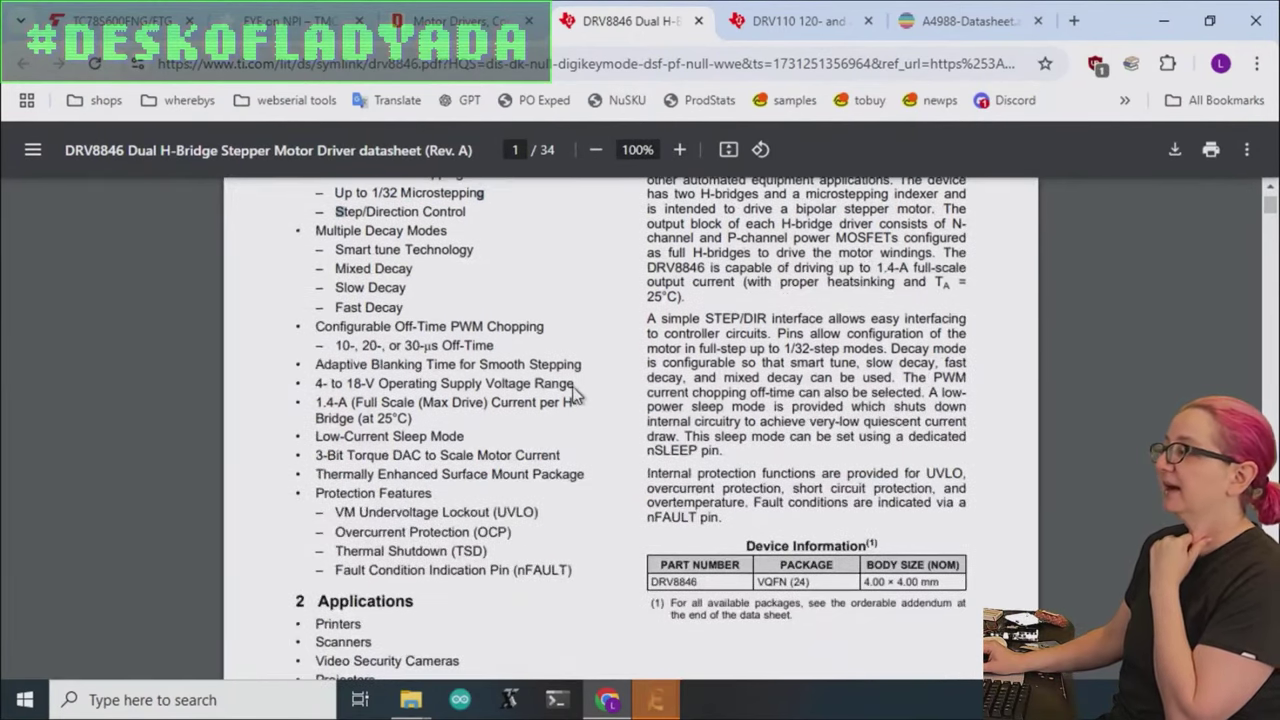
left_click_drag(316, 383, 595, 385)
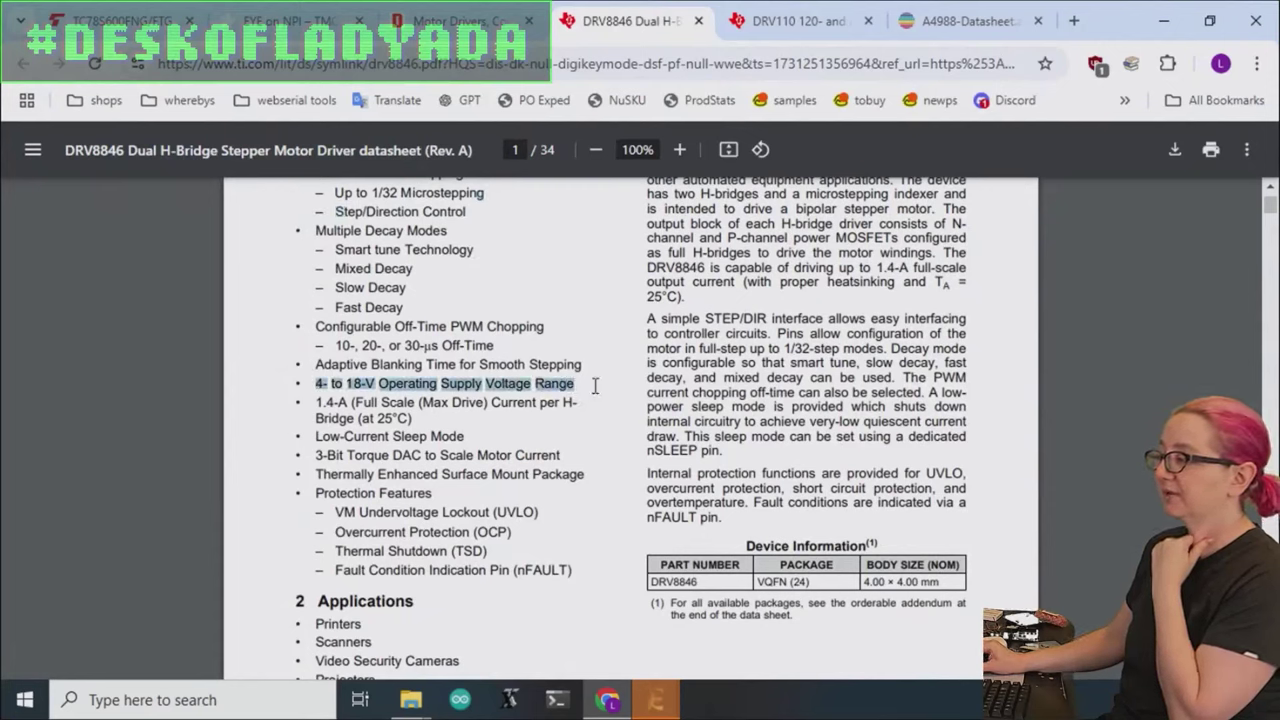
left_click_drag(427, 436, 301, 404)
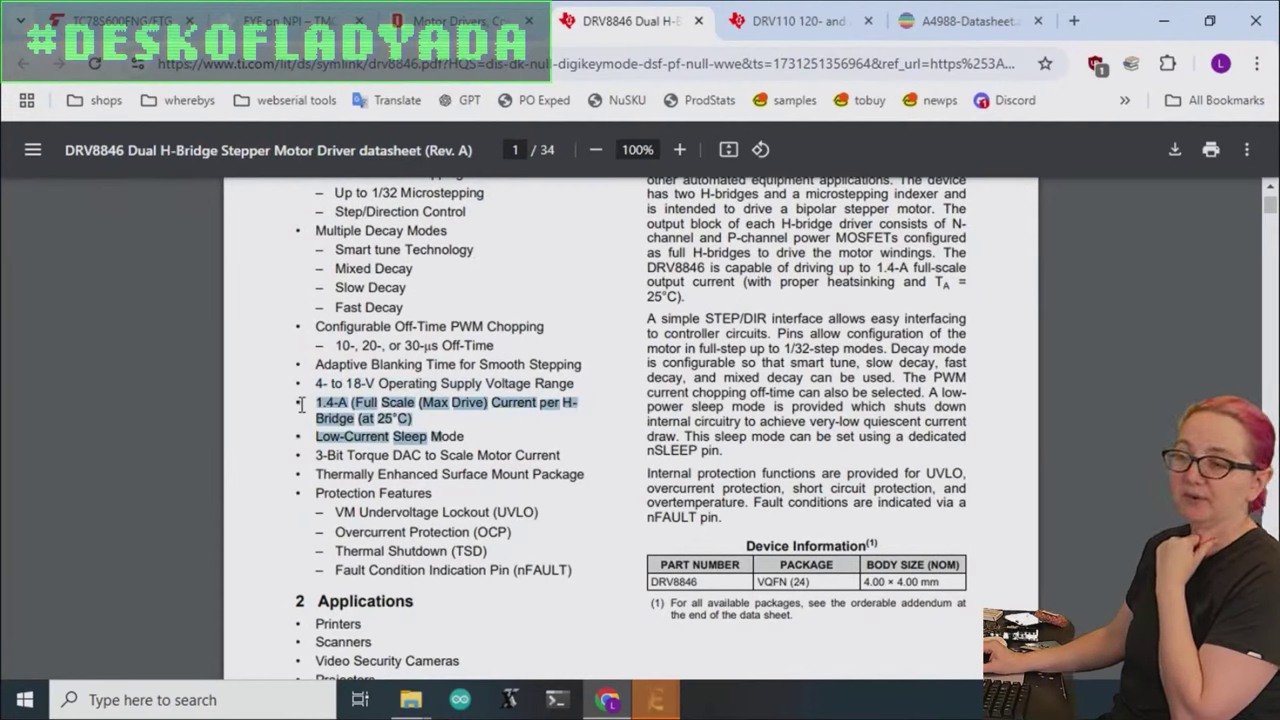
left_click(638, 415)
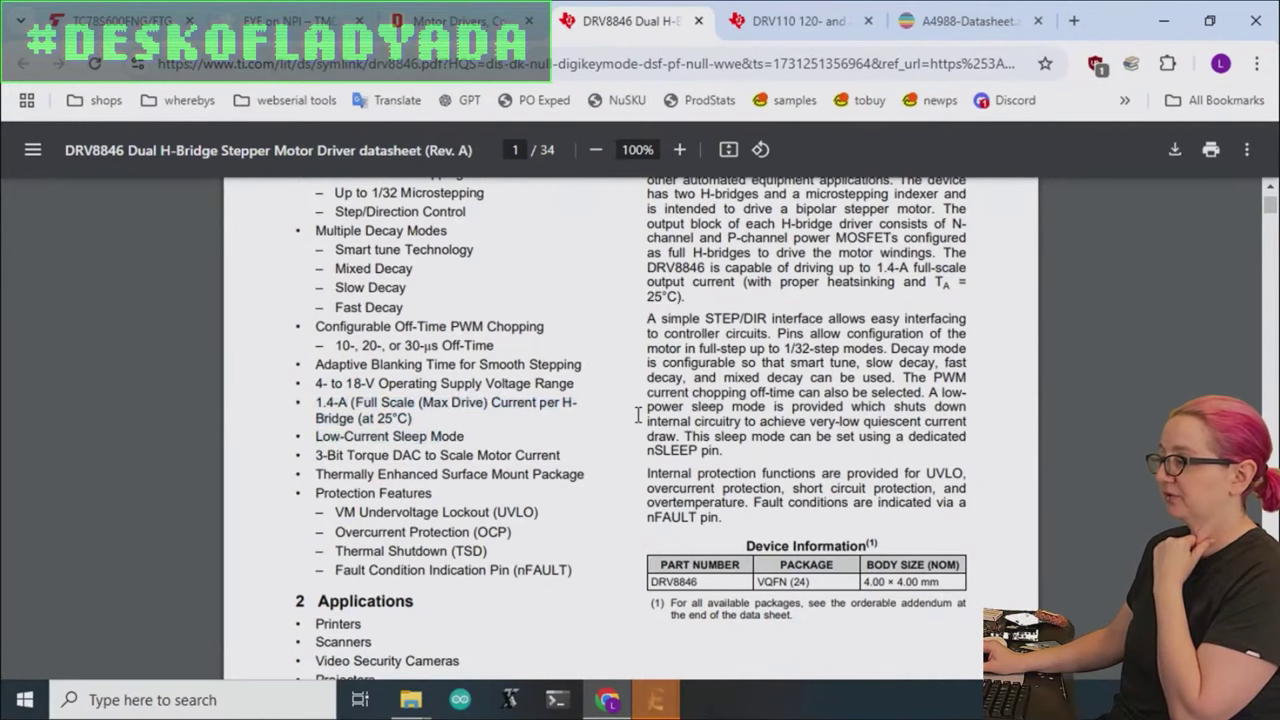
Examine the DRV8846's package information, simplified schematic, pin configuration and pin function table.
scroll(982, 463, "down", 3)
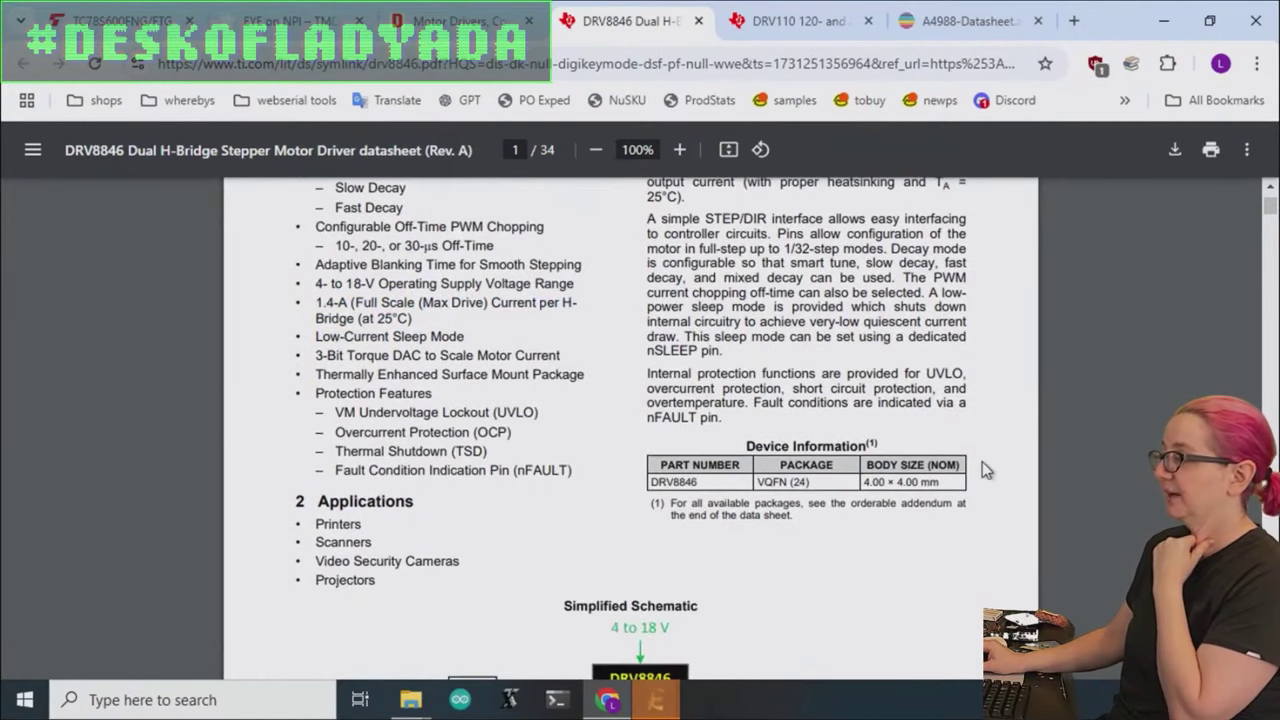
scroll(982, 461, "down", 2)
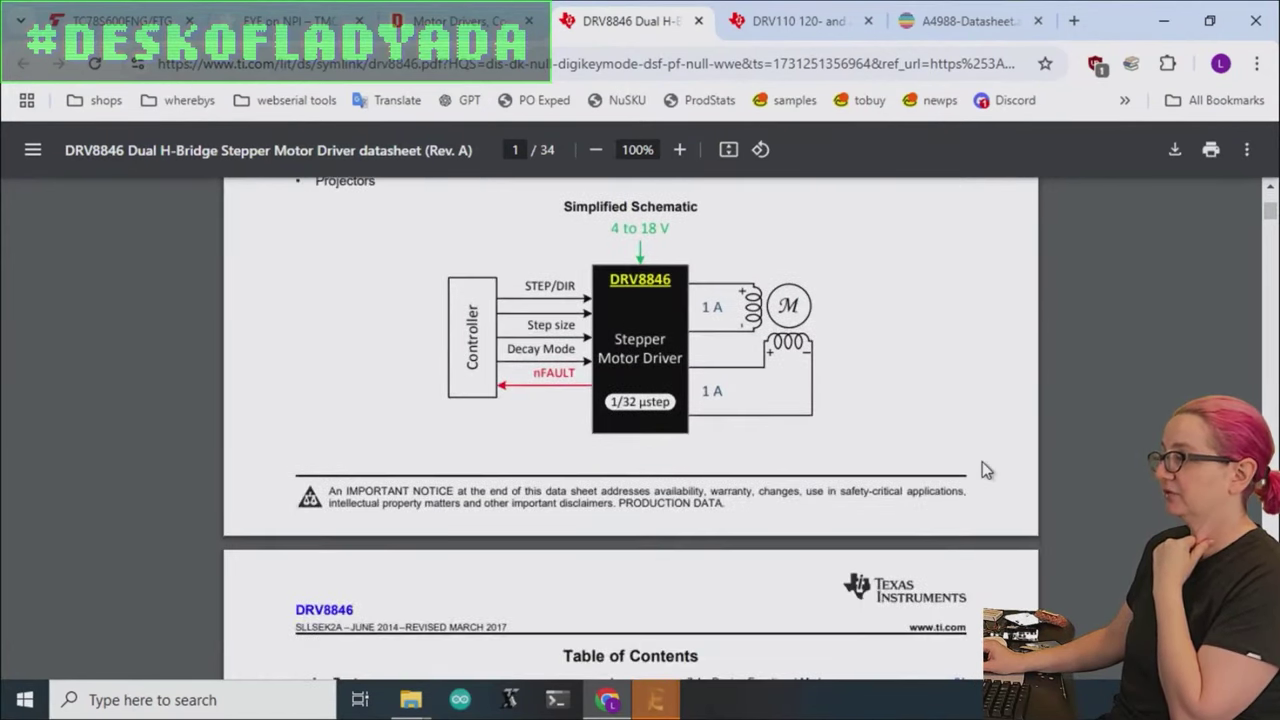
scroll(851, 416, "down", 4)
scroll(753, 330, "up", 6)
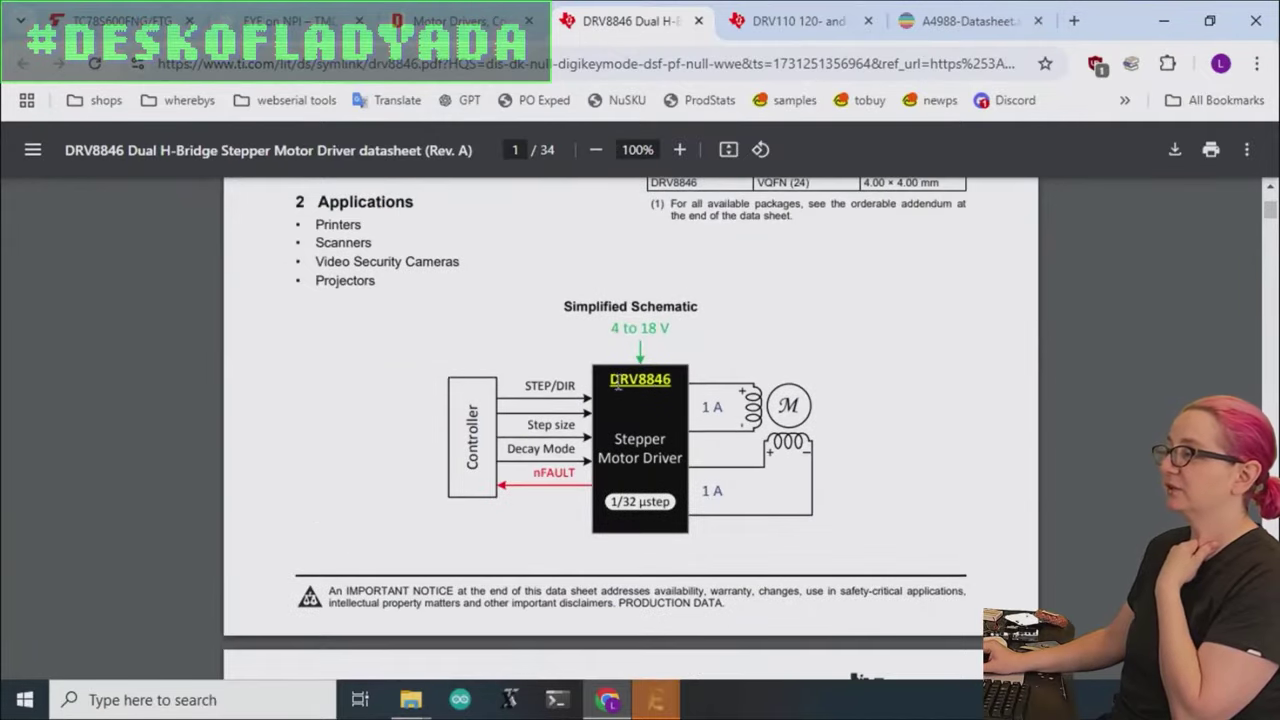
scroll(757, 337, "down", 12)
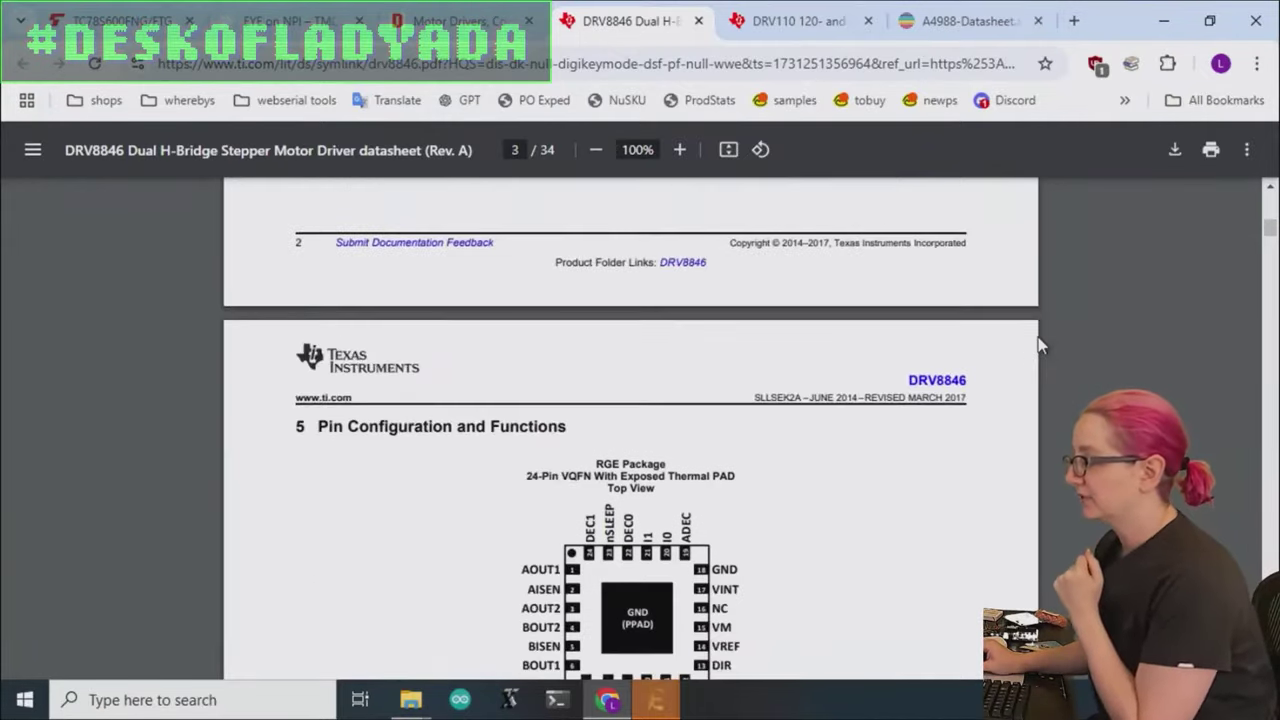
scroll(1039, 339, "down", 9)
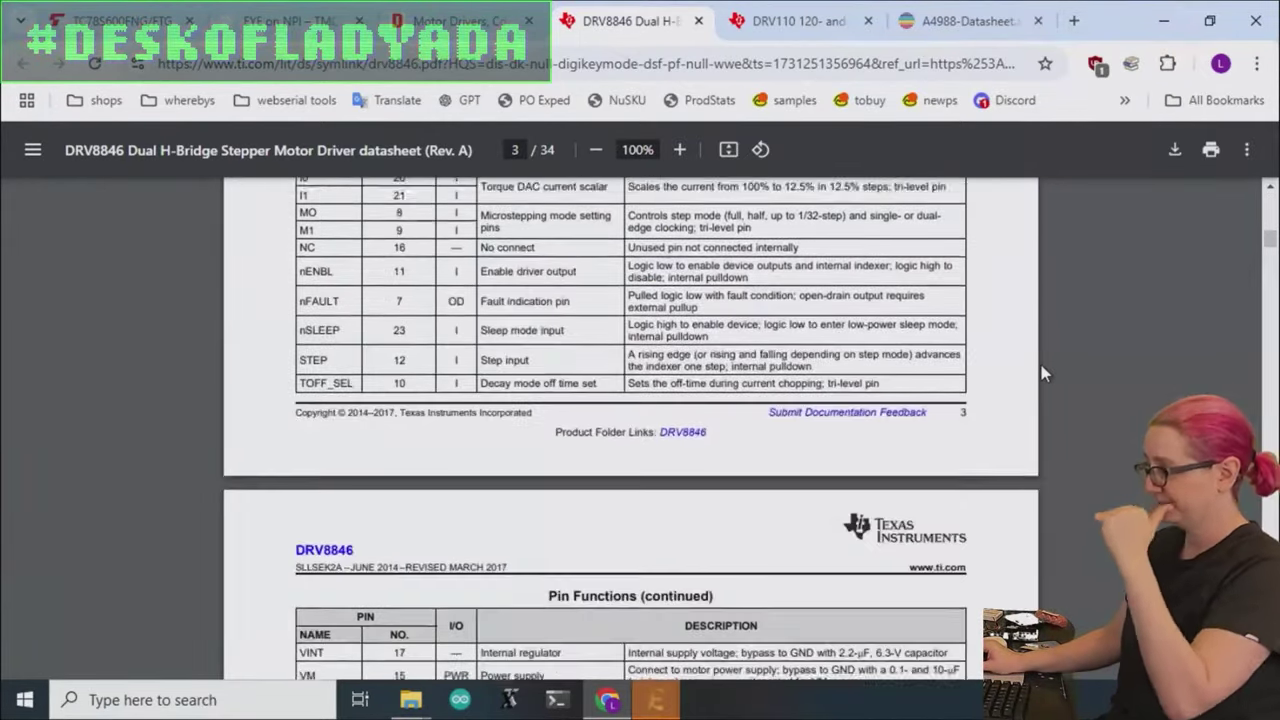
Check the absolute maximum ratings for the DRV8846's power supply, internal regulator, VREF and control pin voltages.
scroll(1040, 374, "down", 2)
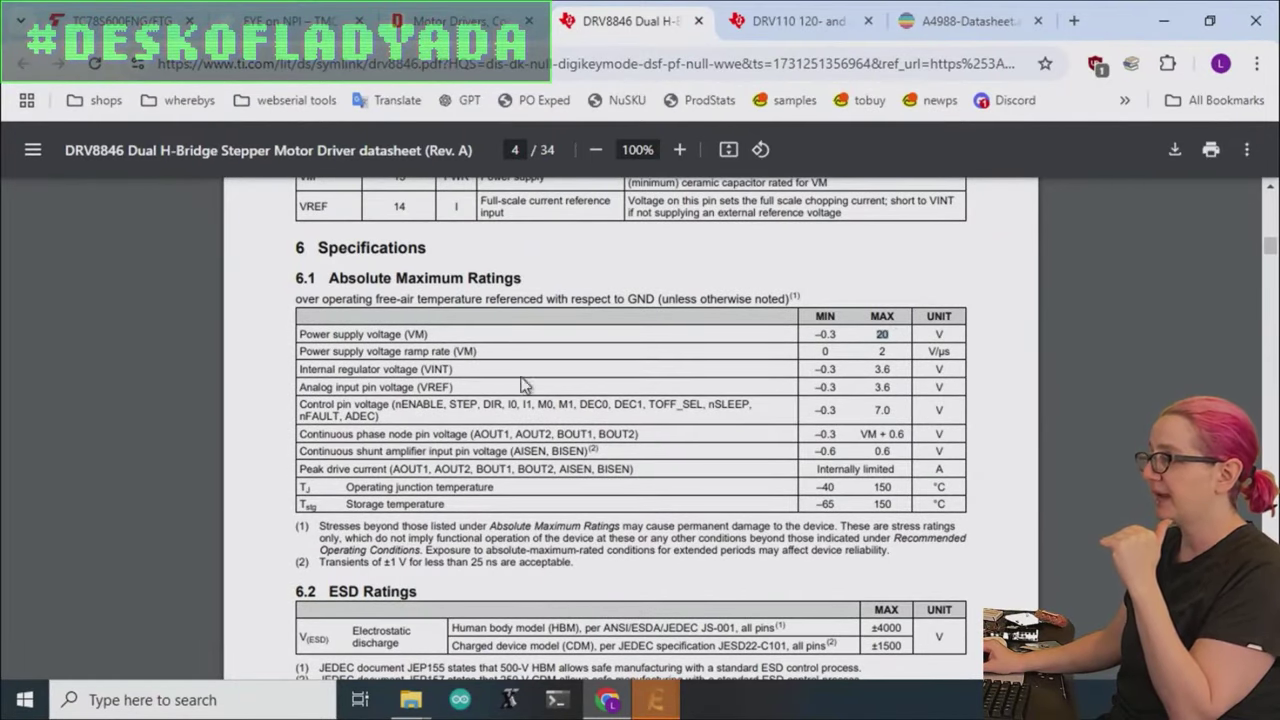
left_click_drag(434, 369, 938, 386)
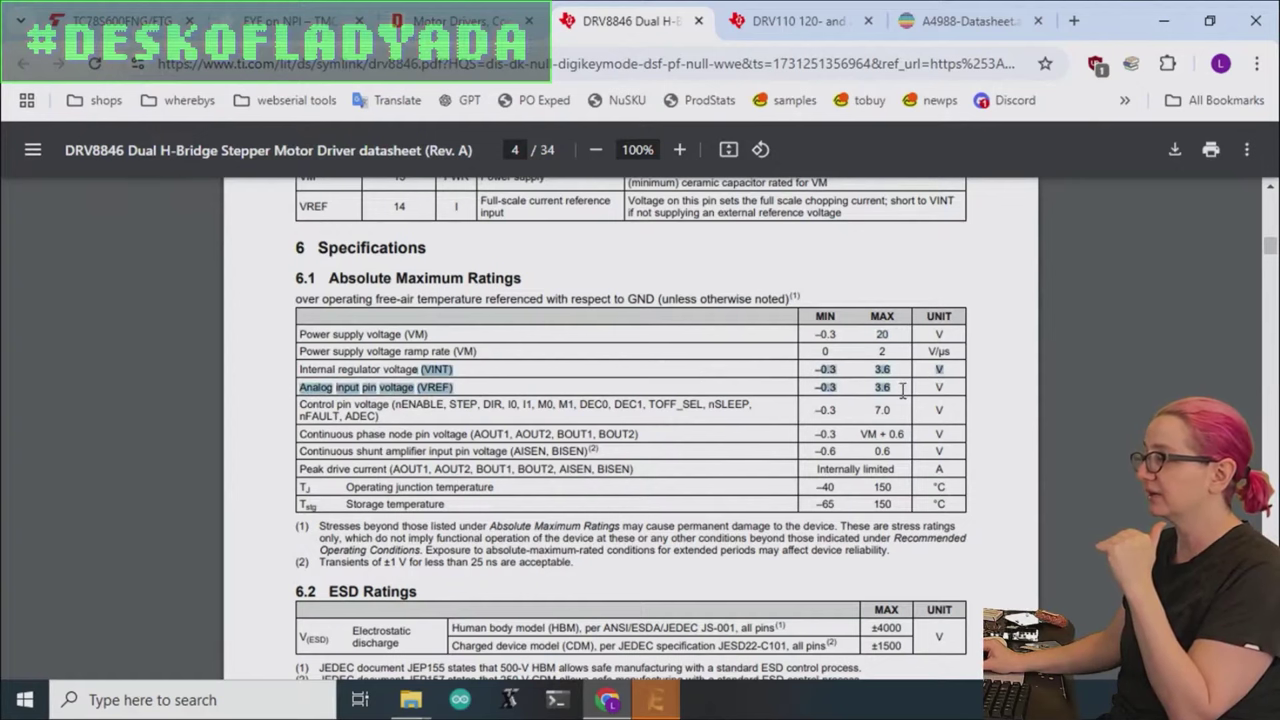
left_click_drag(296, 405, 900, 407)
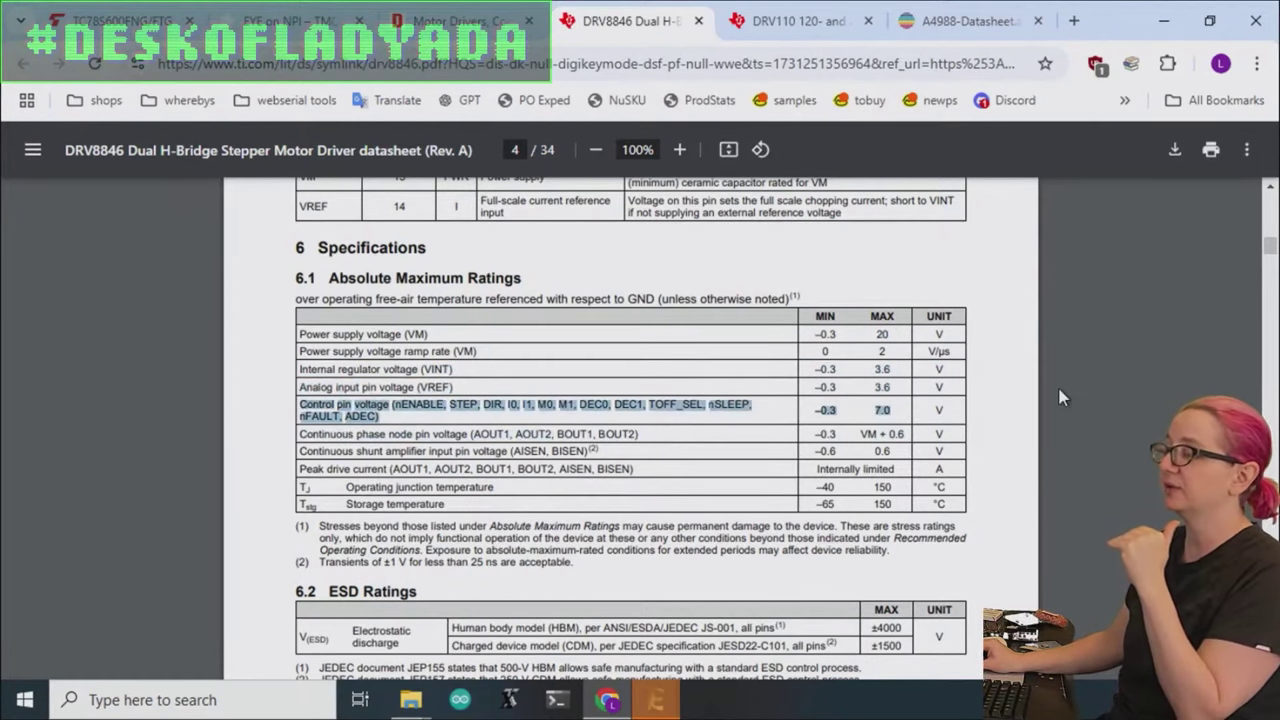
Check the input logic low and high voltages in the DRV8846's electrical characteristics.
scroll(990, 395, "down", 10)
scroll(966, 356, "down", 3)
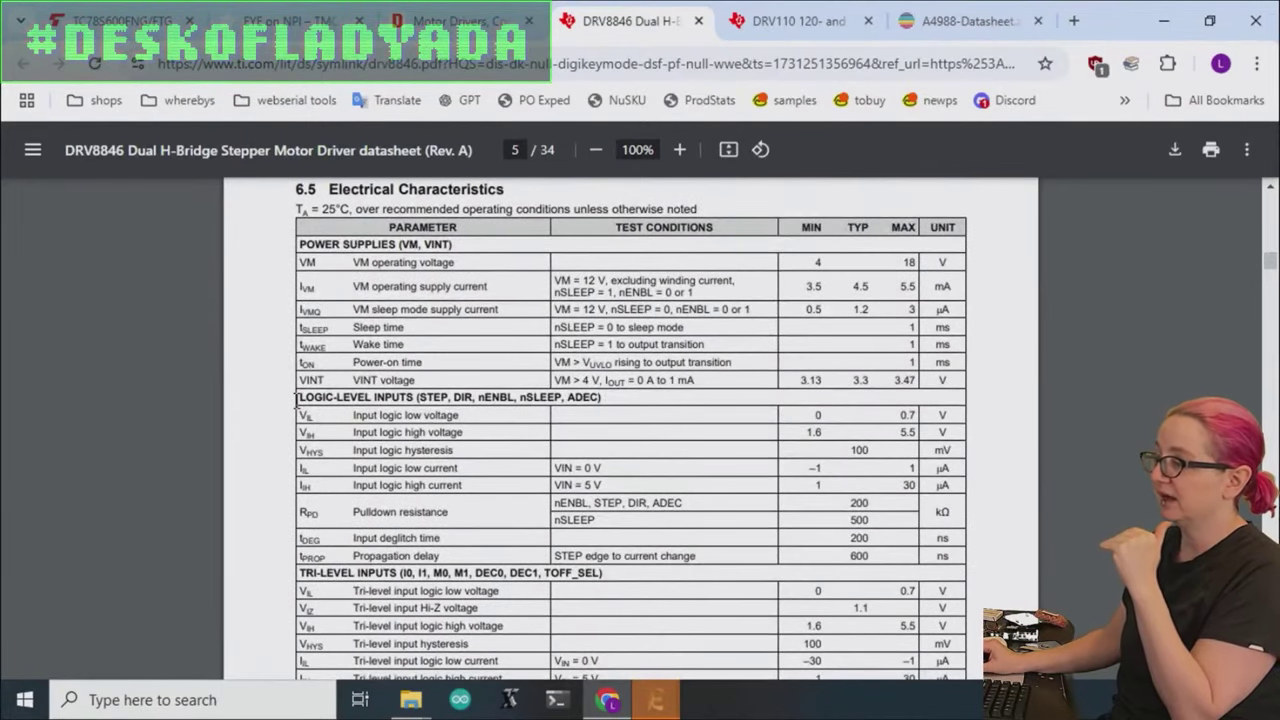
left_click_drag(293, 405, 465, 434)
left_click(914, 432)
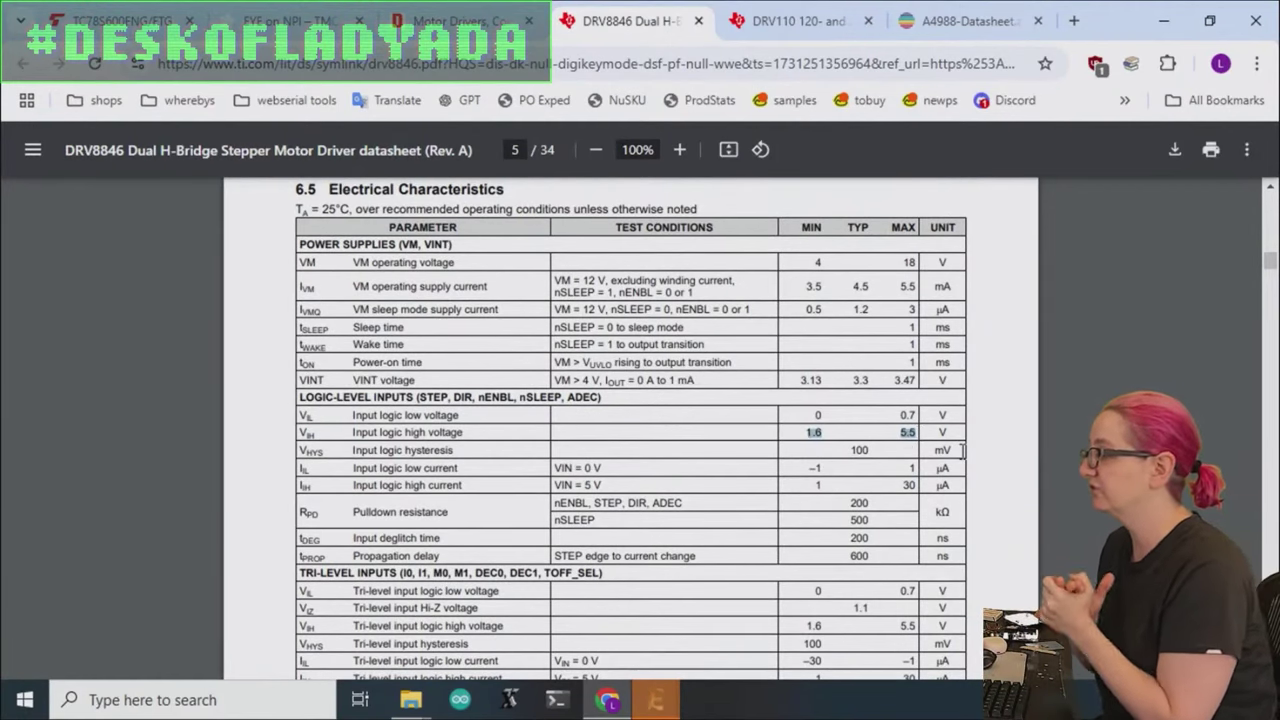
scroll(962, 452, "down", 5)
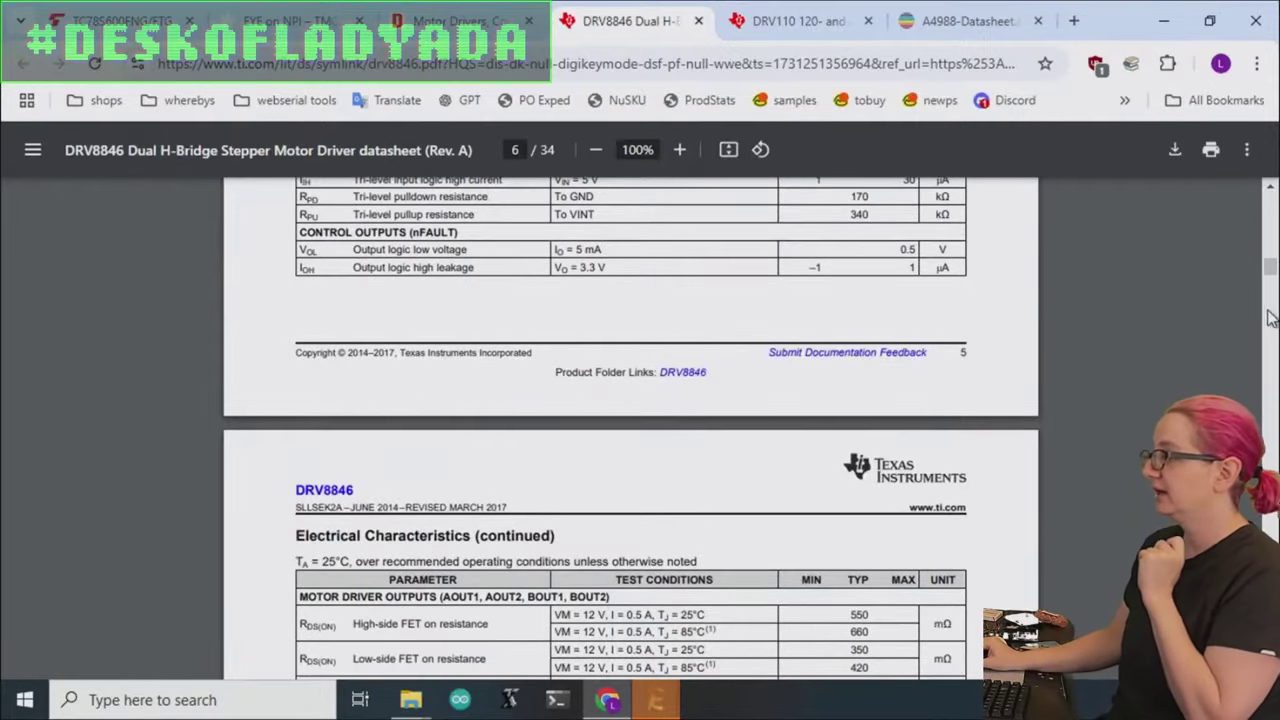
Return to the DRV8846's pin configuration diagram, passing the simplified schematic on the first page.
left_click_drag(1270, 266, 1270, 190)
scroll(1212, 300, "down", 5)
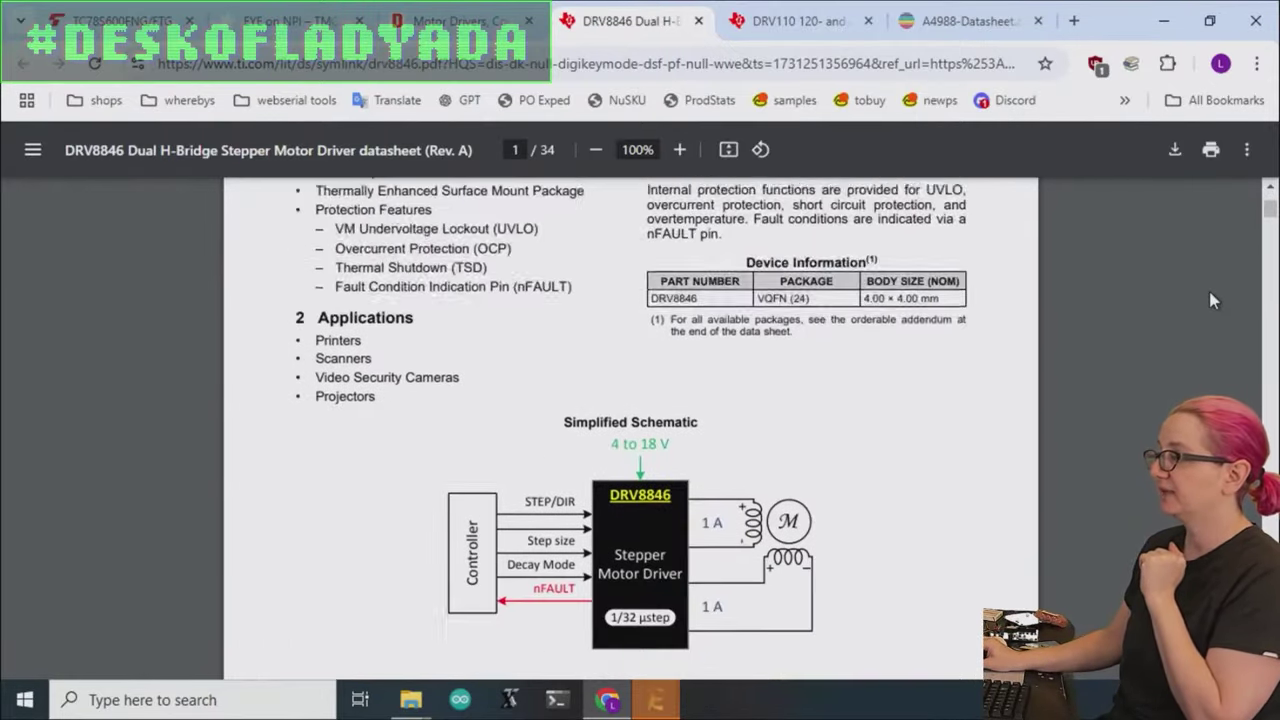
scroll(1212, 300, "down", 15)
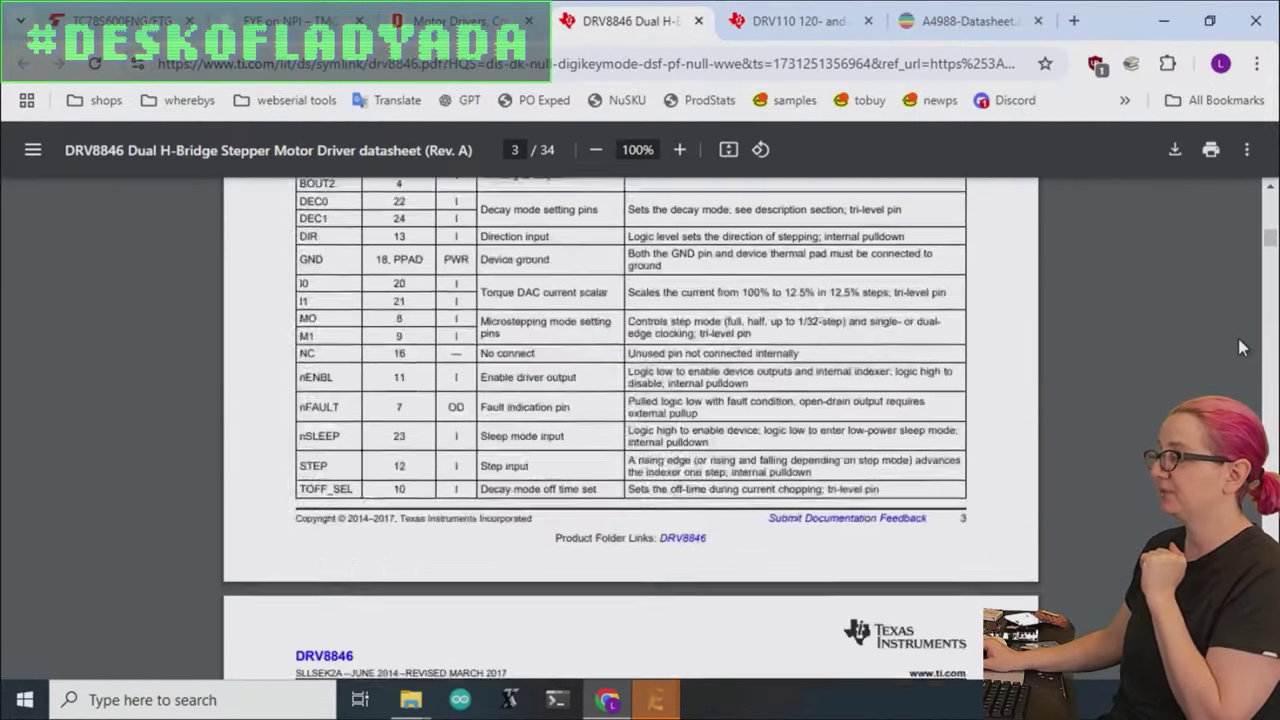
scroll(1238, 338, "up", 5)
Switch to the A4988 breakout board layout in EAGLE and inspect the driver chip's footprint and surrounding connections up close.
mouse_move(678, 704)
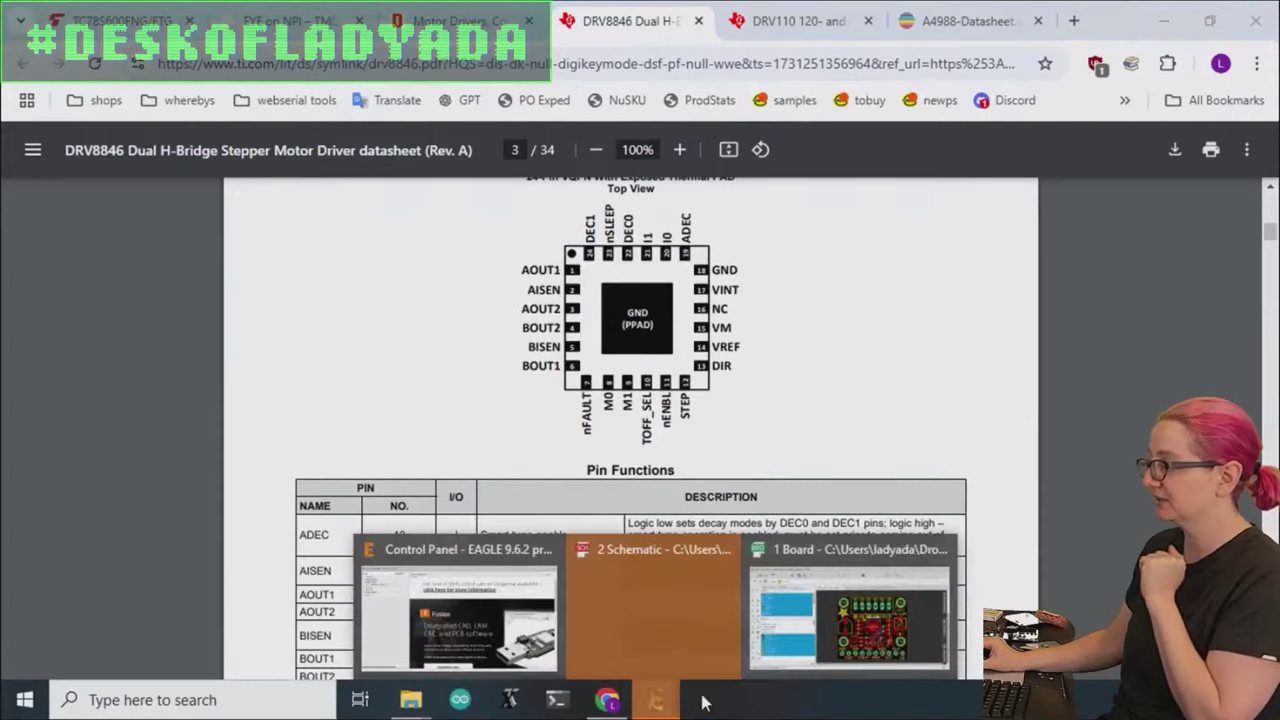
left_click(850, 610)
scroll(763, 376, "up", 4)
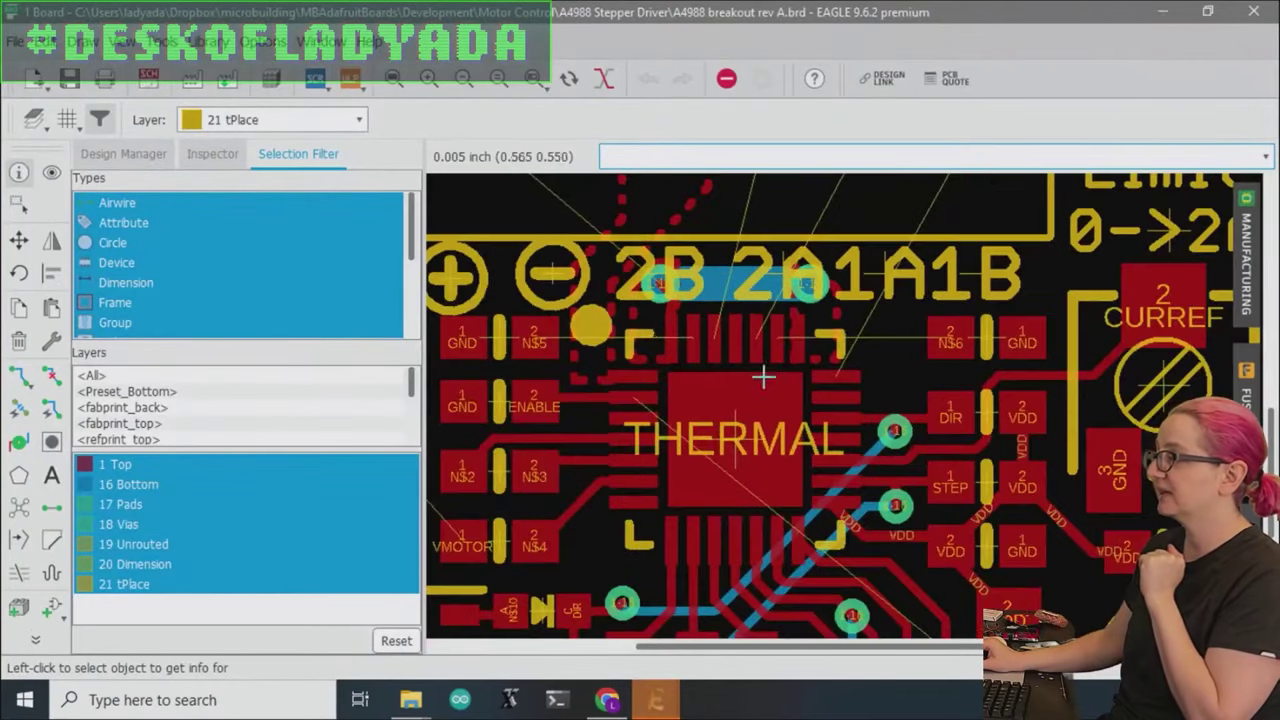
Compare the A4988 breakout board's driver footprint in EAGLE with the DRV8846 pin configuration diagram in the browser.
left_click(1163, 12)
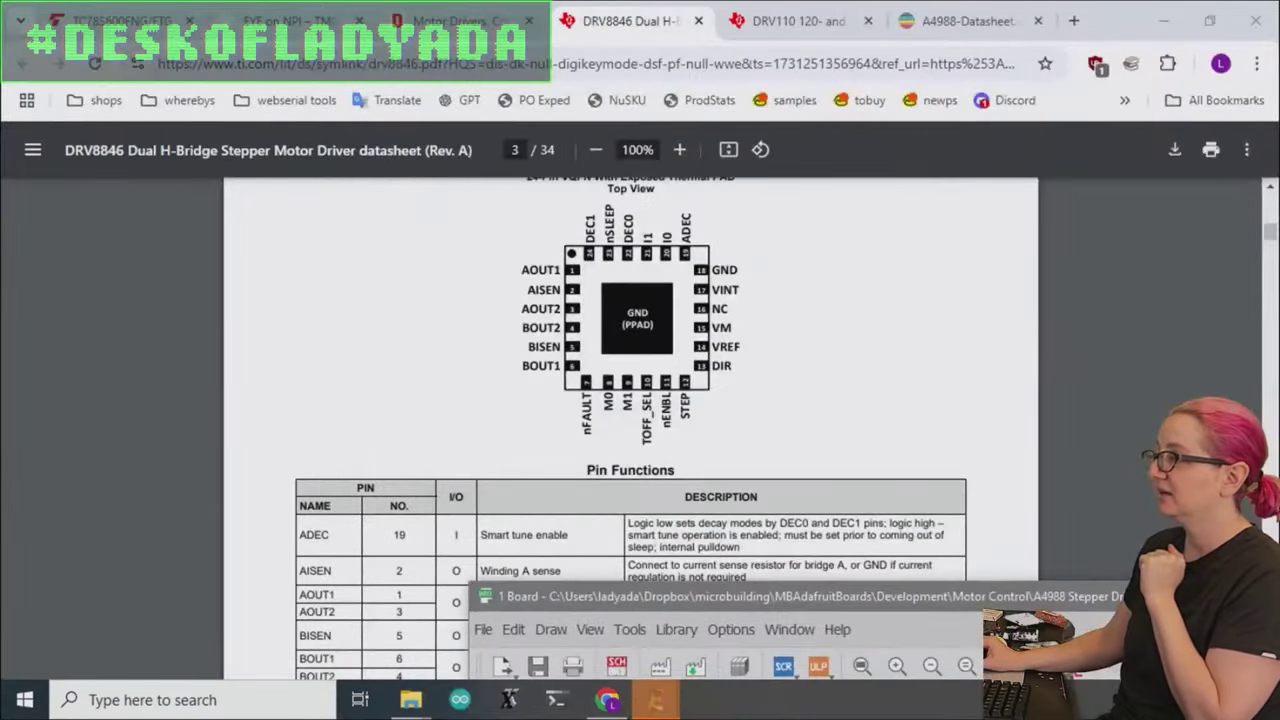
left_click(656, 700)
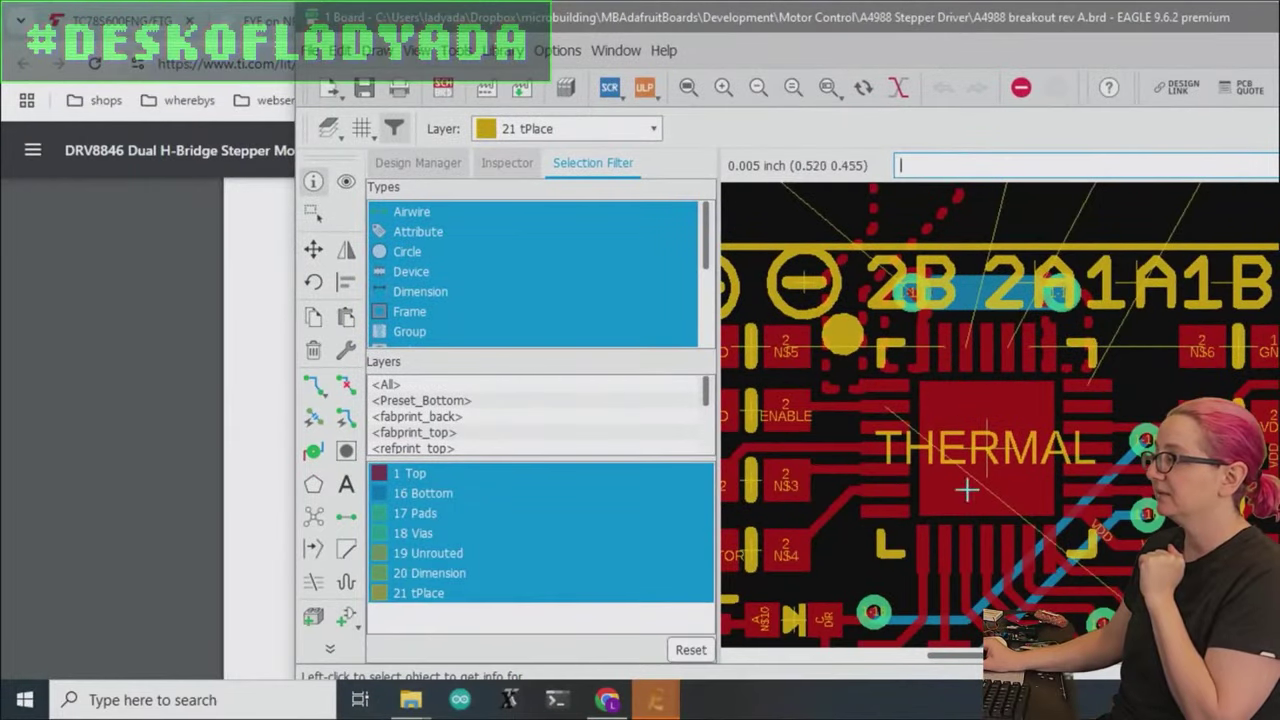
key("alt+Tab")
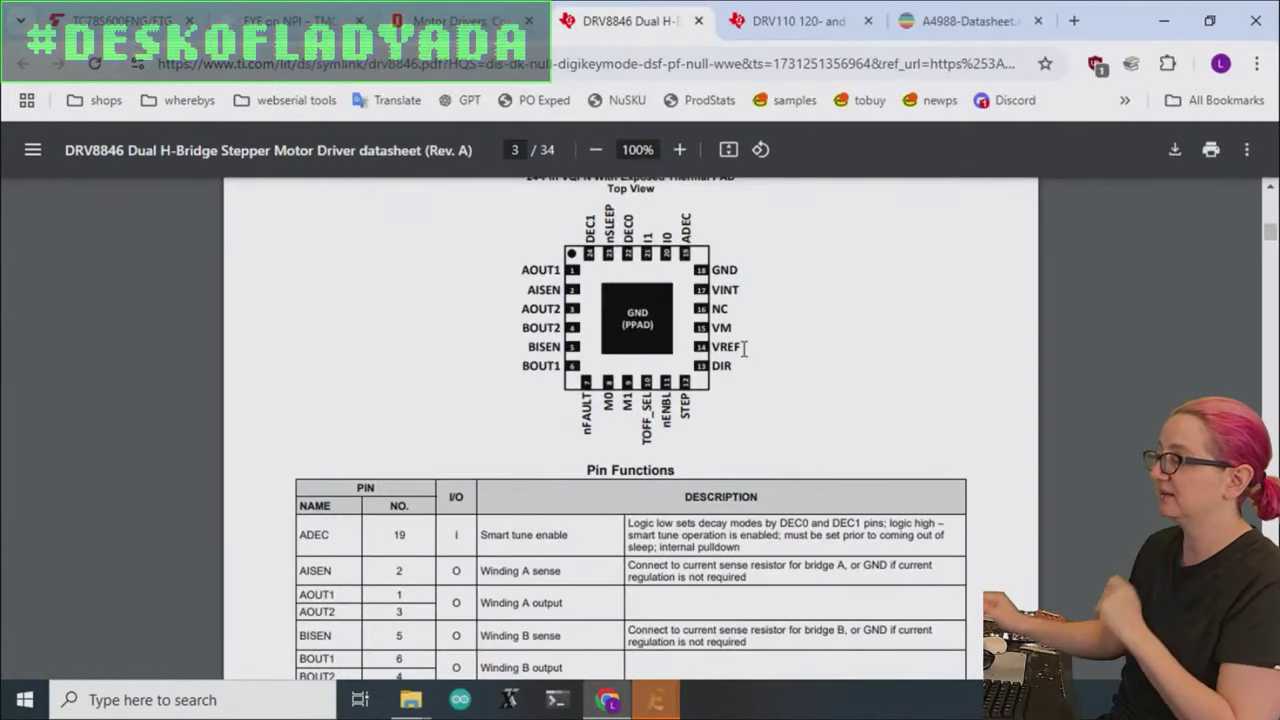
Read the DRV8846's pin functions table and skim its specifications through to the thermal information.
scroll(745, 360, "down", 3)
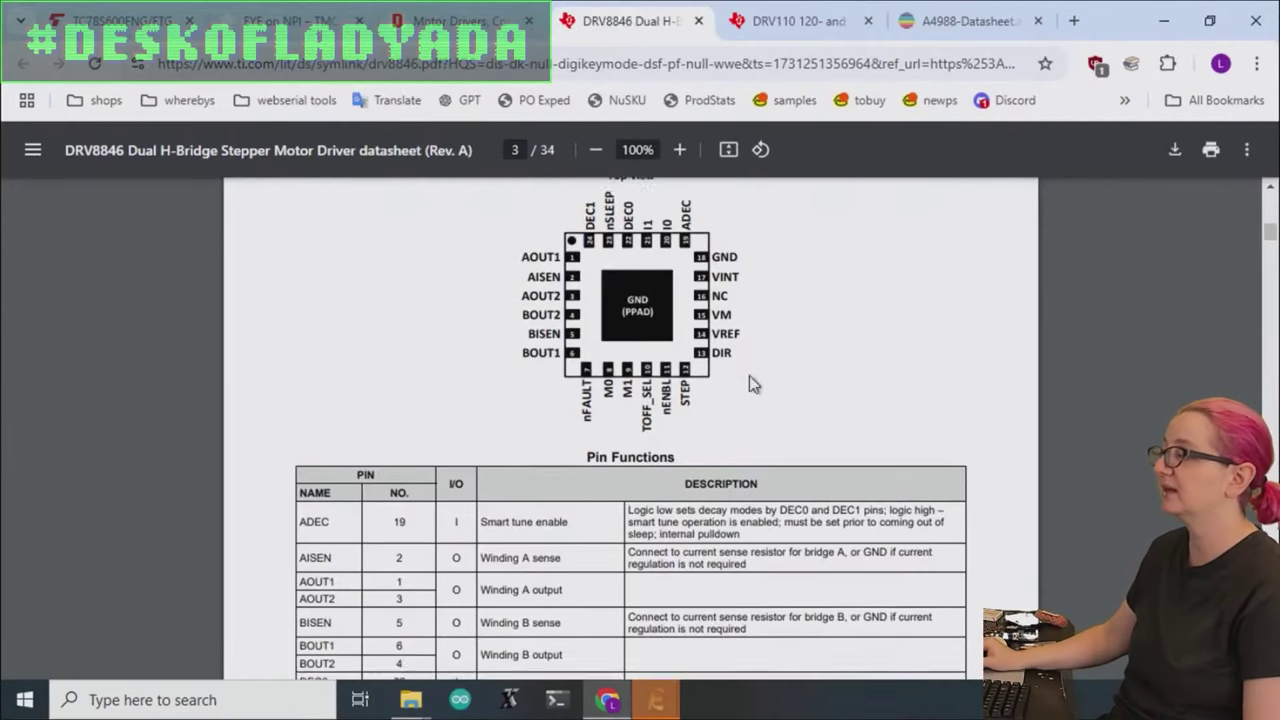
scroll(703, 413, "down", 1)
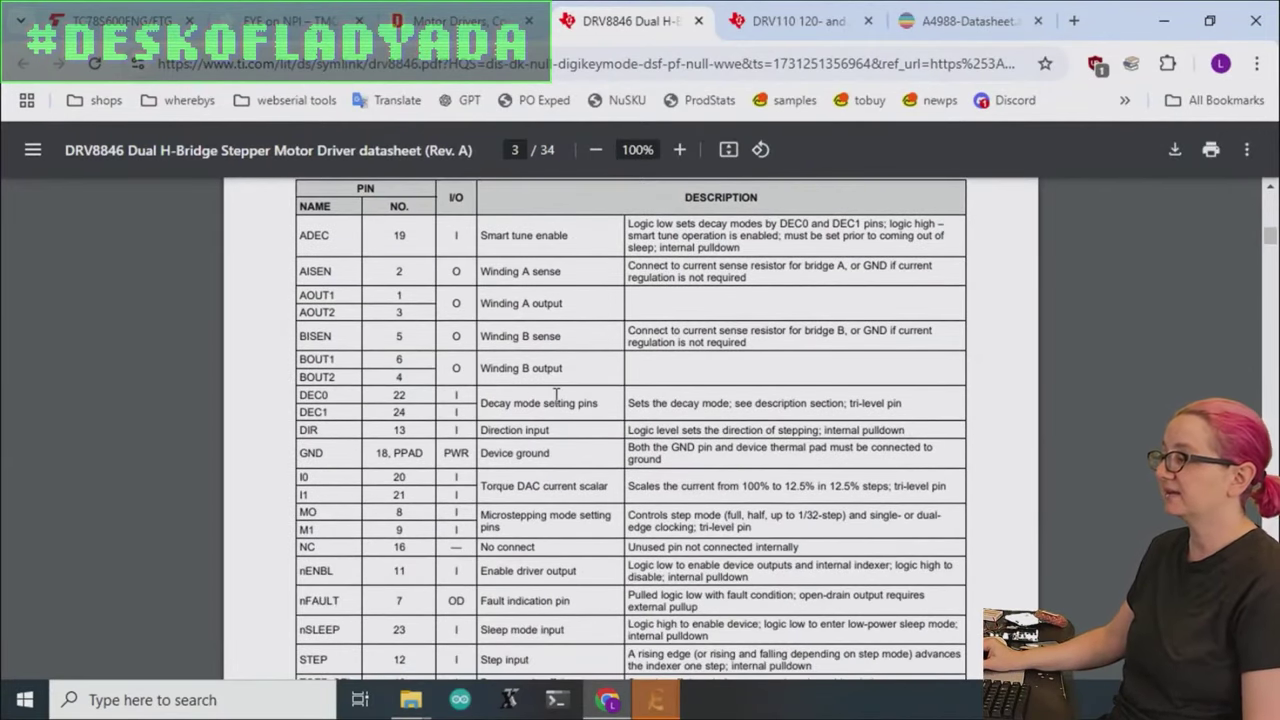
scroll(550, 388, "down", 1)
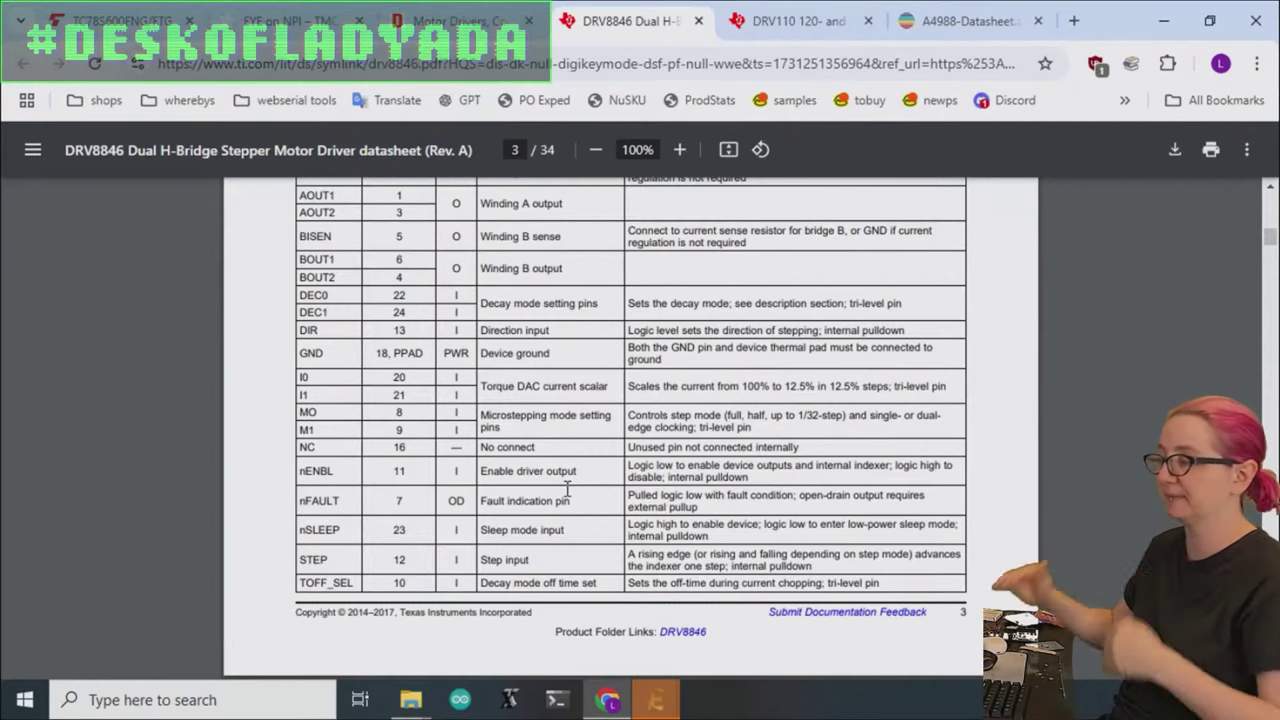
scroll(829, 474, "down", 4)
scroll(997, 436, "down", 9)
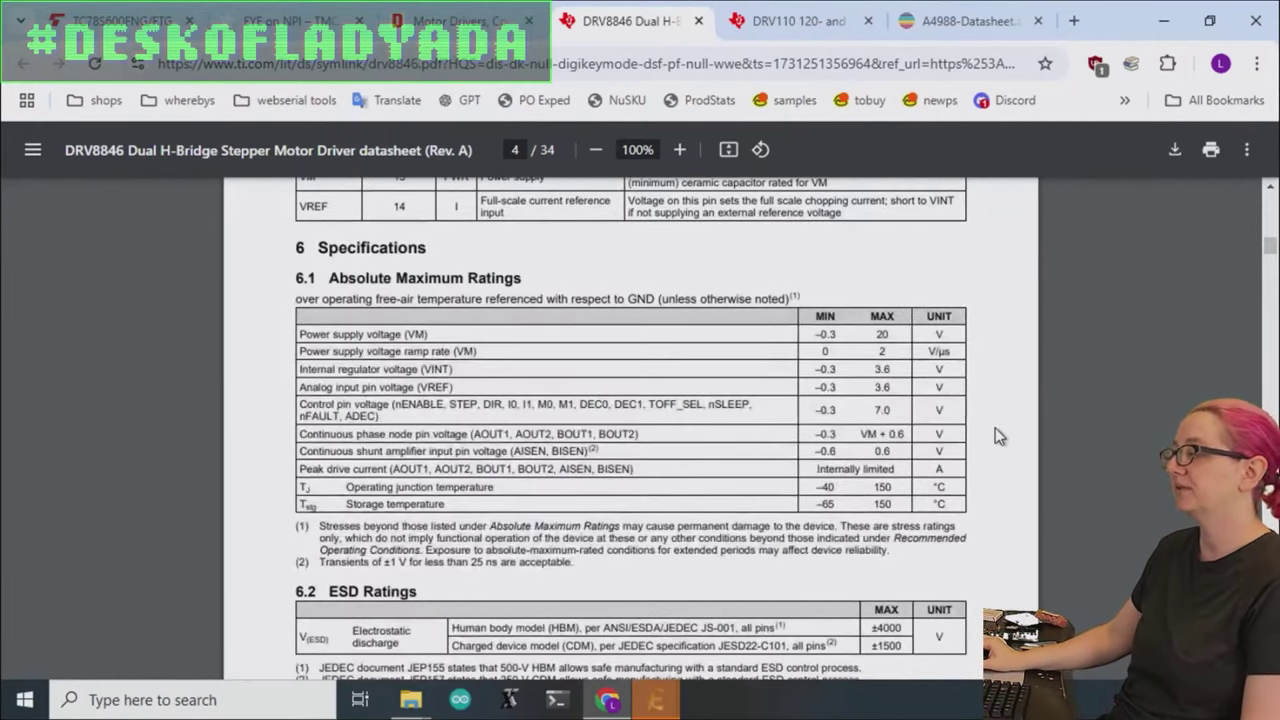
scroll(848, 409, "down", 5)
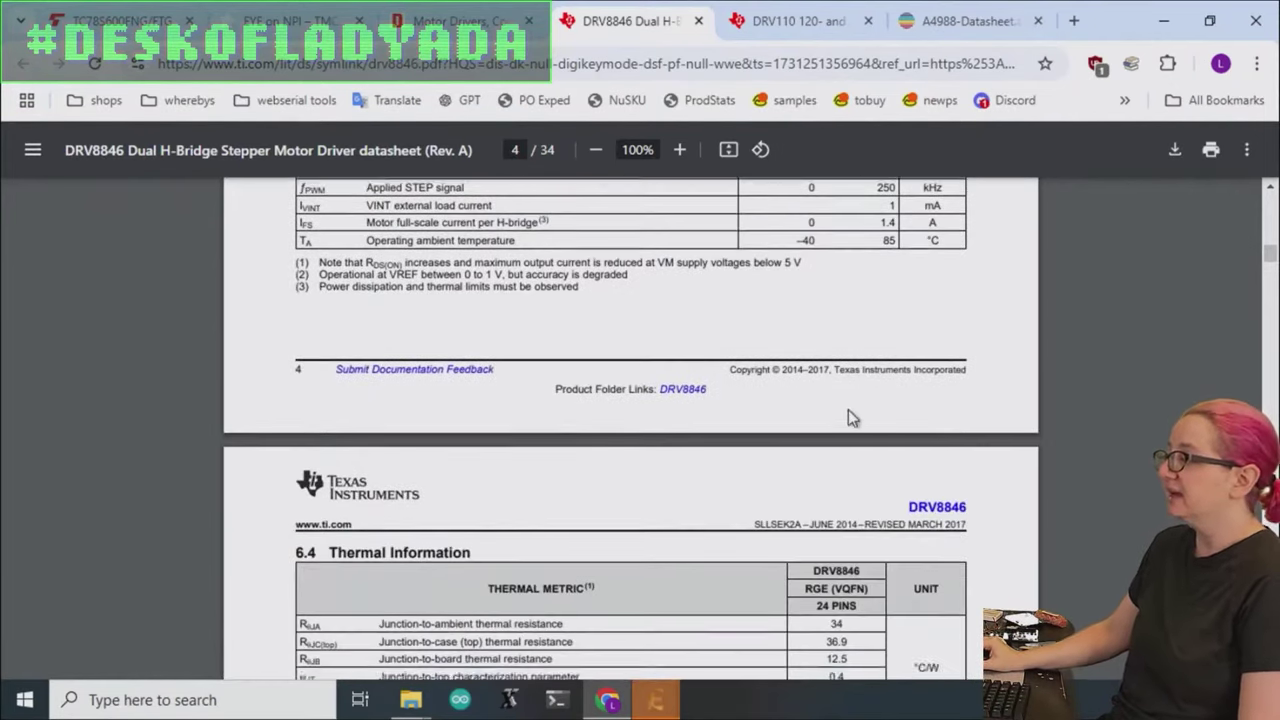
Open the TC78S600FTG,EL product page from the DigiKey results, check its quantity pricing, and open its datasheet.
left_click(428, 30)
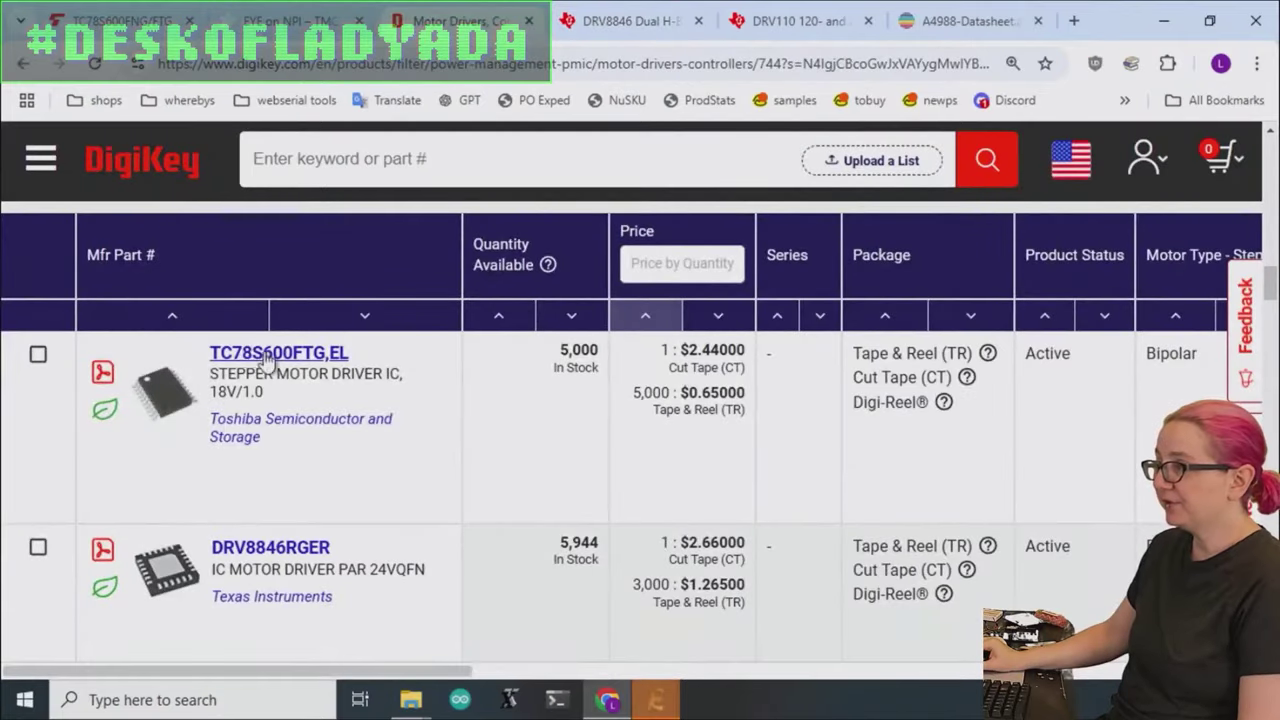
left_click(335, 354)
scroll(901, 368, "down", 10)
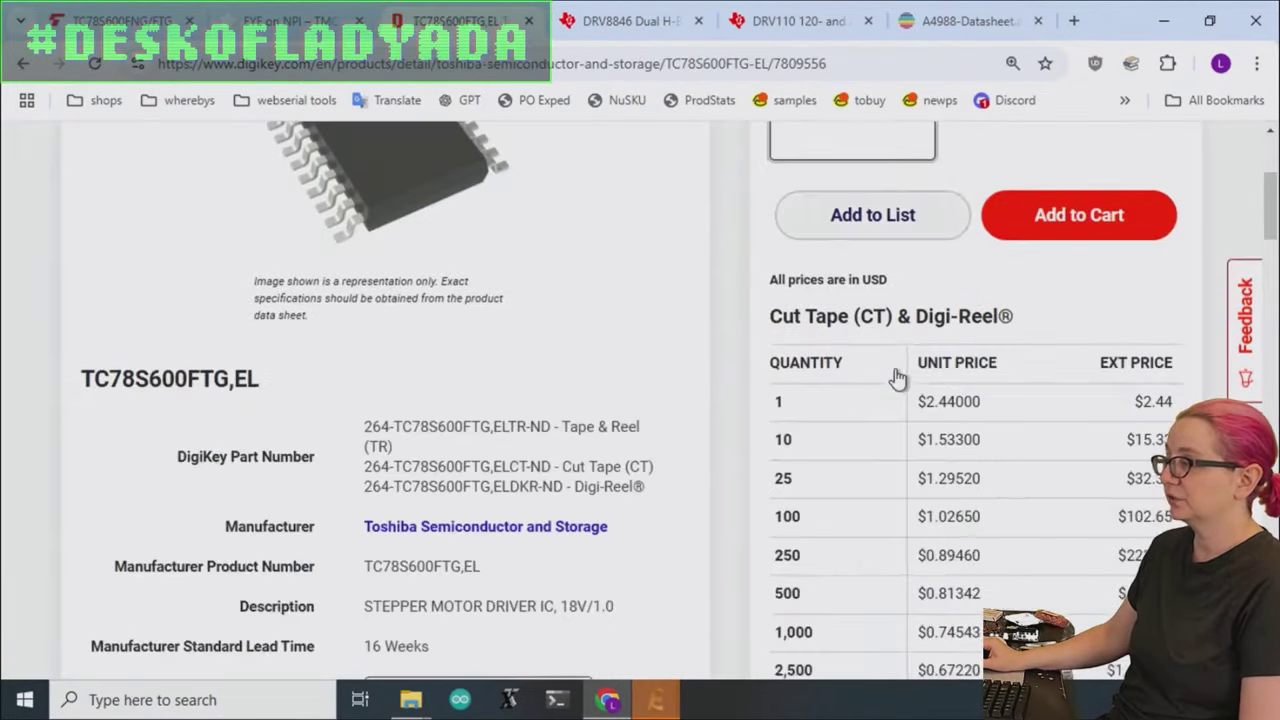
left_click(428, 393)
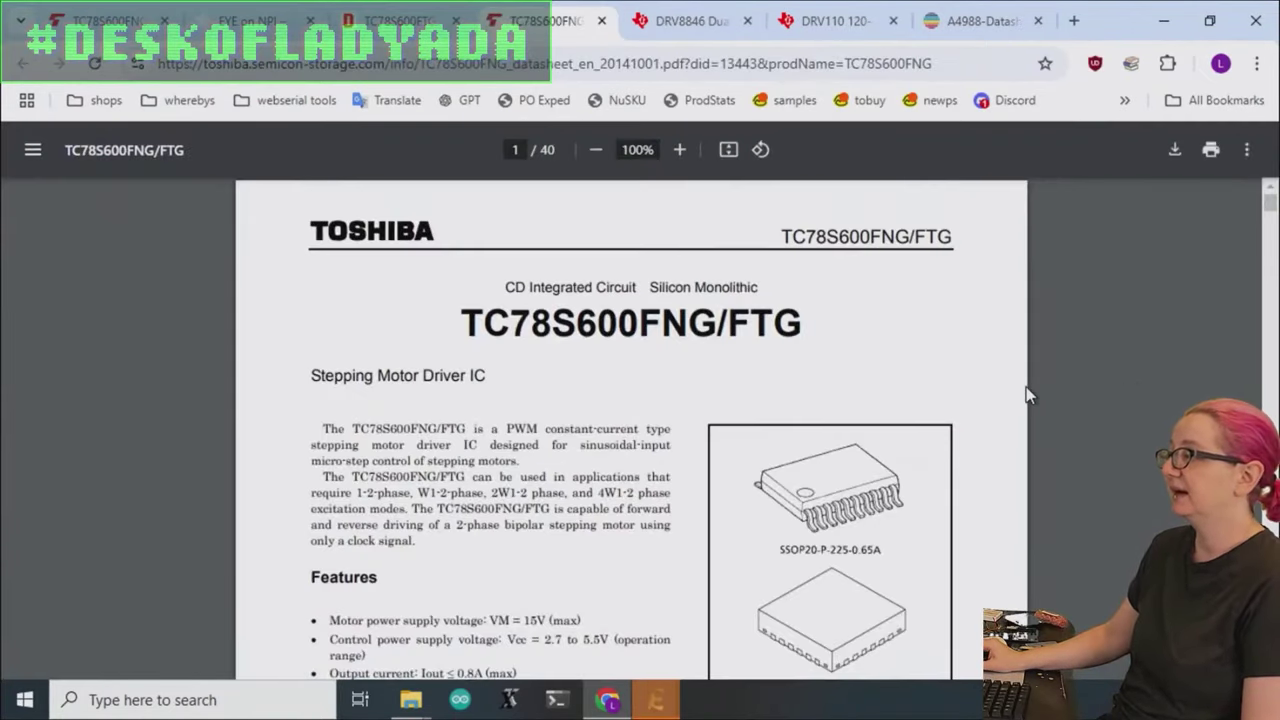
Check the control supply voltage, output current and output ON-resistance in the TC78S600FNG/FTG datasheet's features list.
scroll(1036, 395, "down", 1)
scroll(1032, 395, "down", 2)
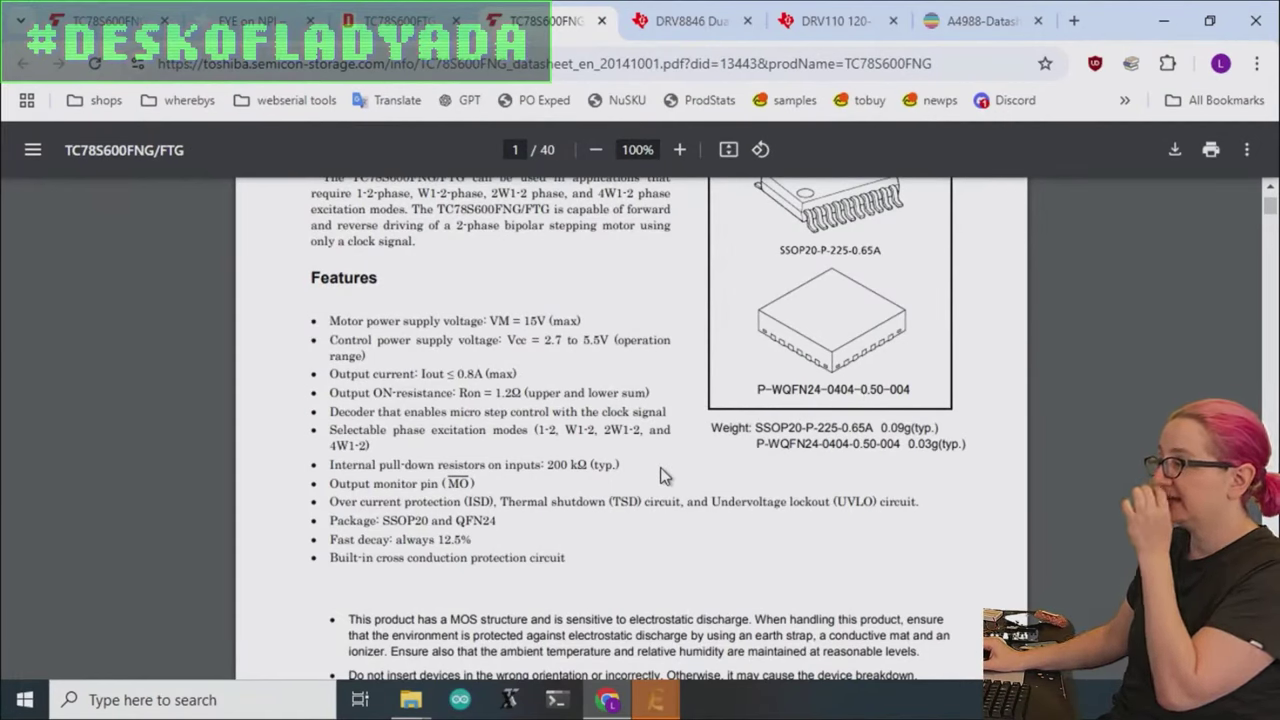
left_click_drag(507, 340, 619, 342)
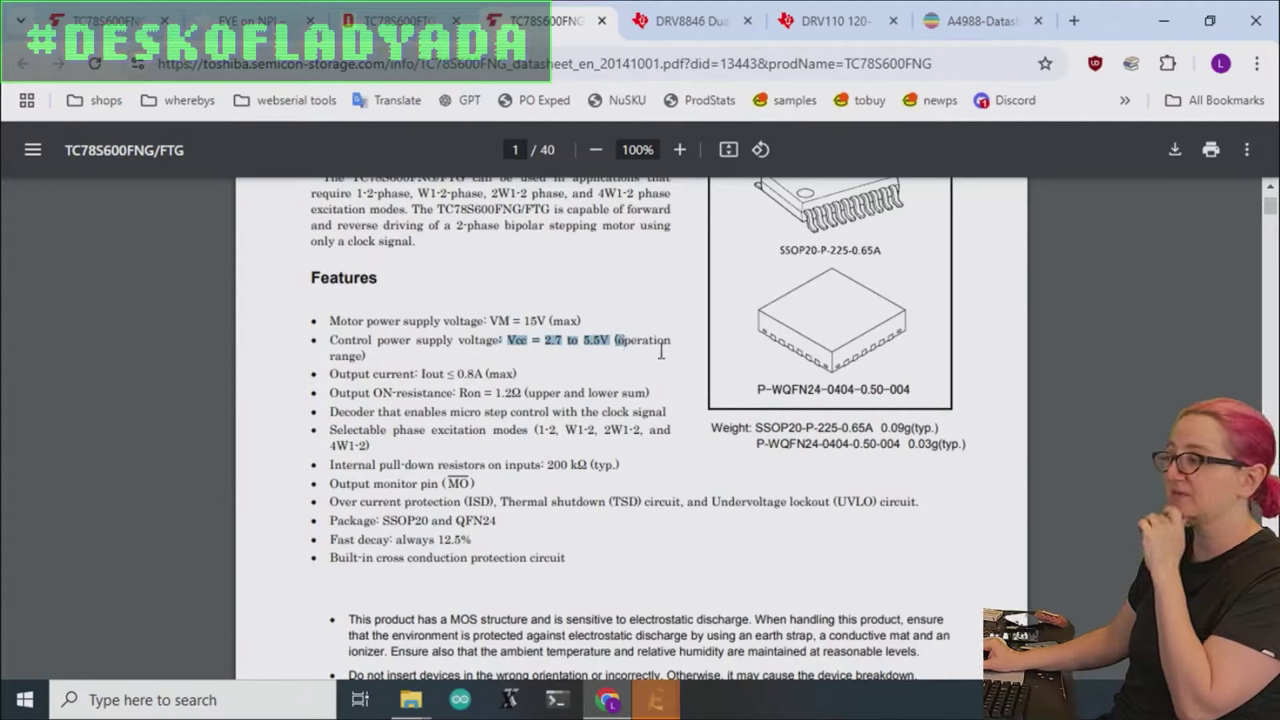
left_click_drag(421, 373, 537, 373)
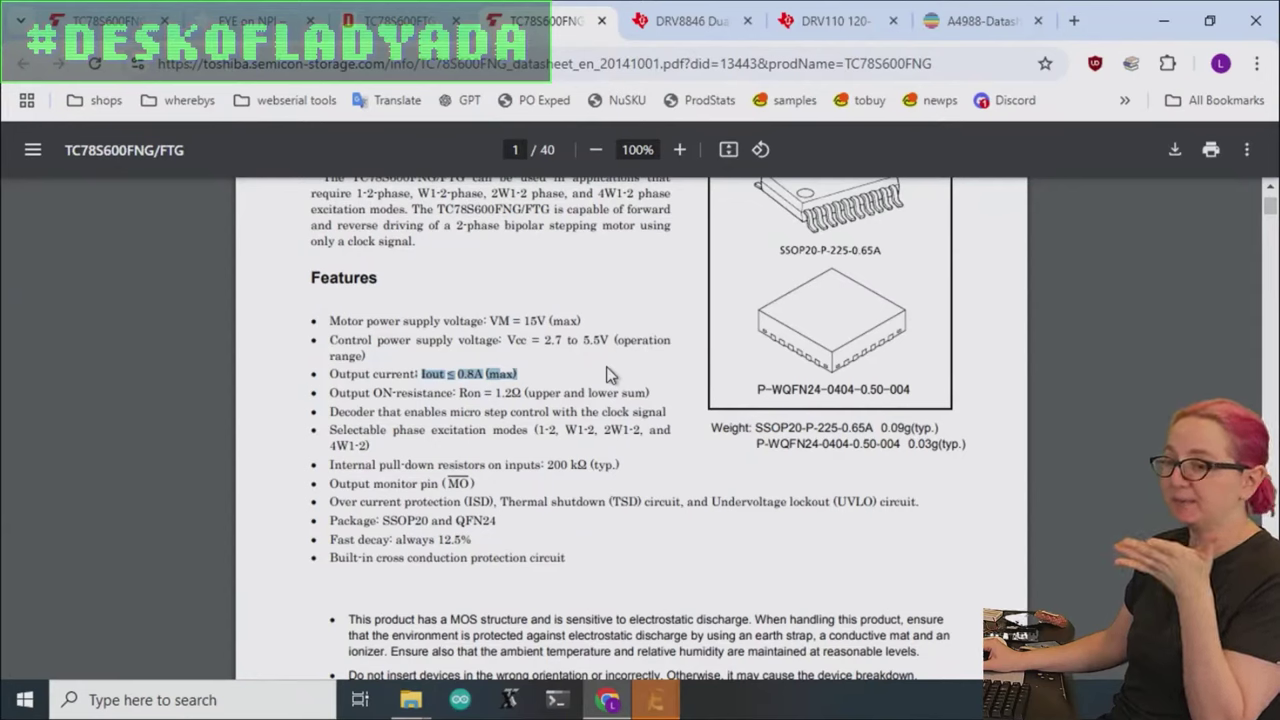
left_click(614, 514)
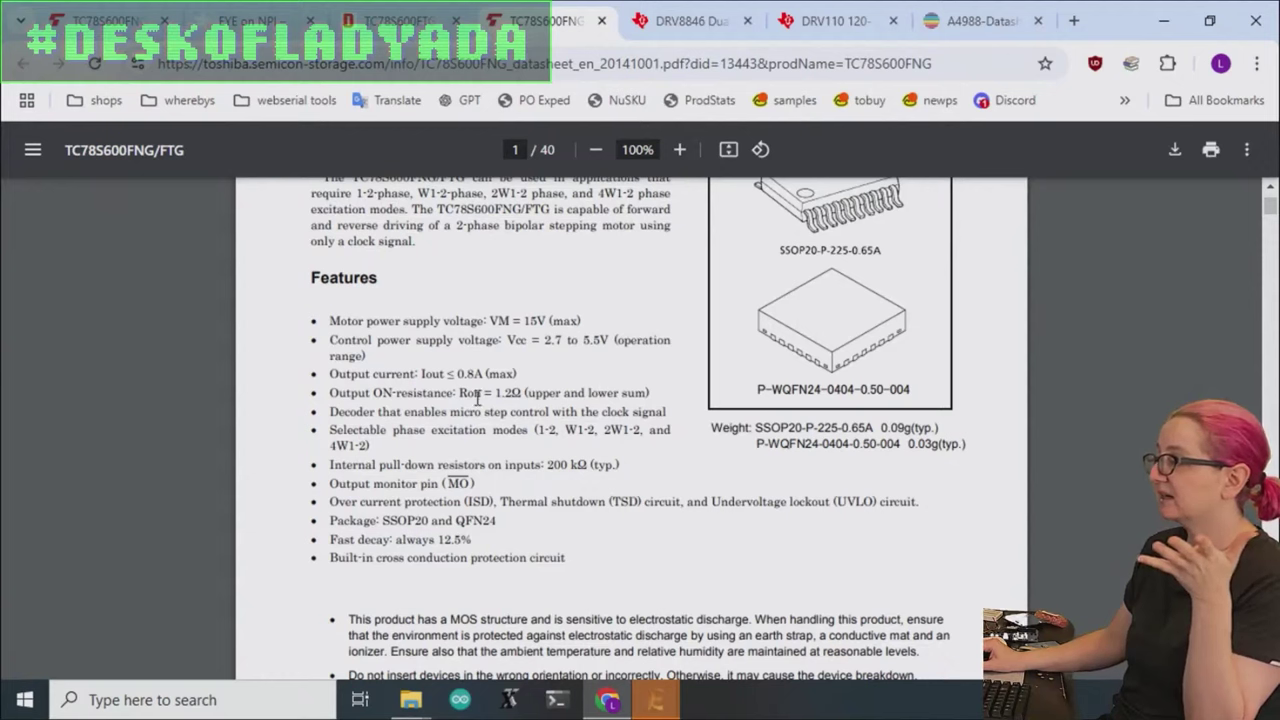
left_click_drag(496, 394, 524, 397)
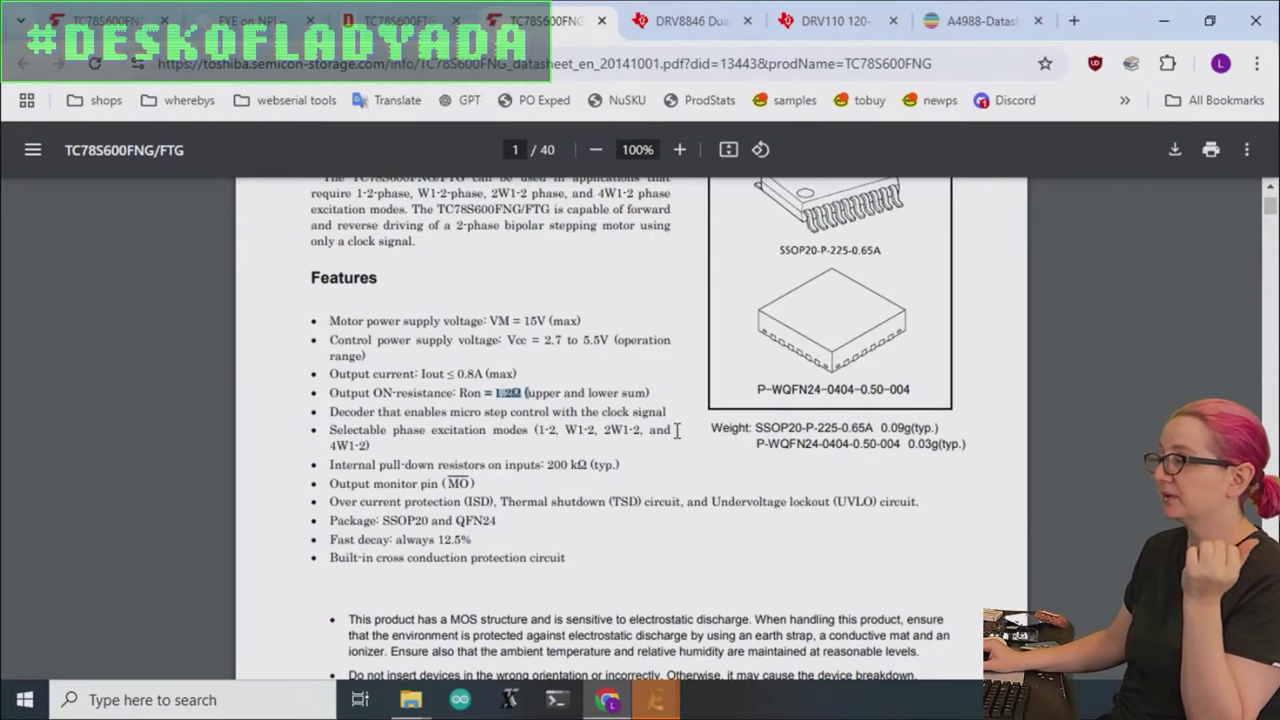
Examine the TC78S600FNG/FTG block diagram, focusing on the CW/CCW and CK control inputs.
scroll(677, 430, "down", 10)
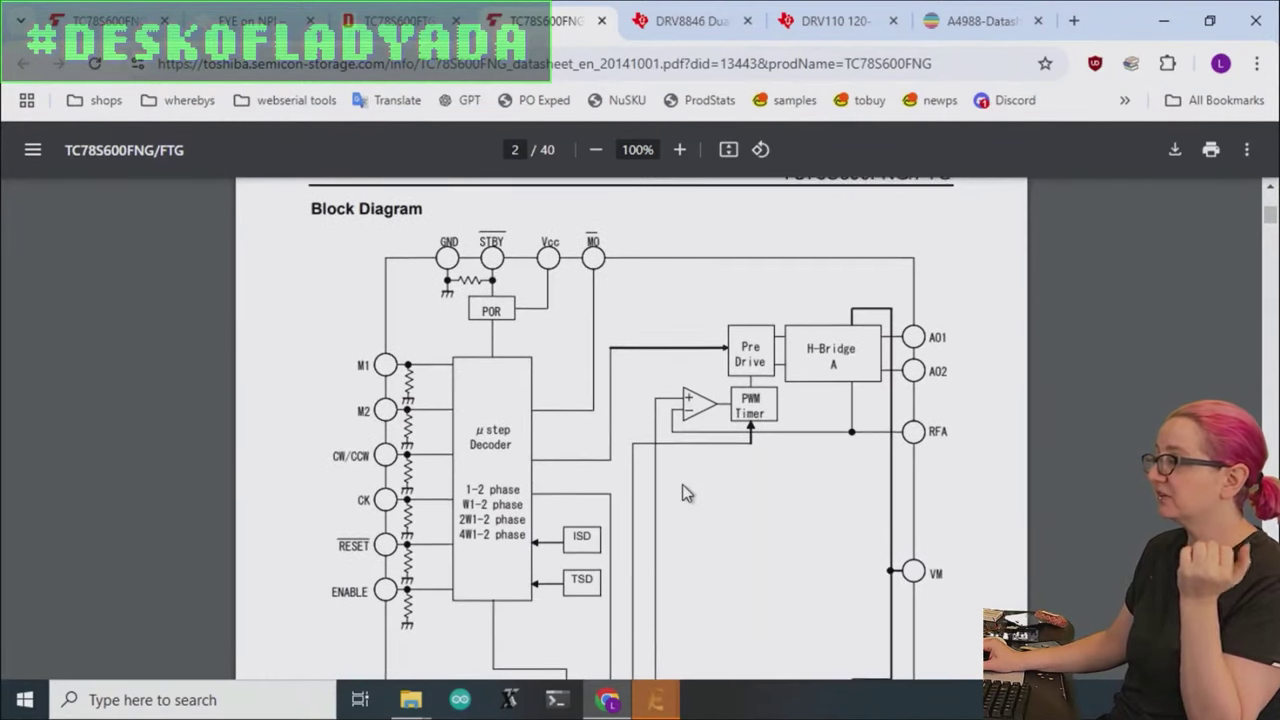
scroll(682, 484, "down", 1)
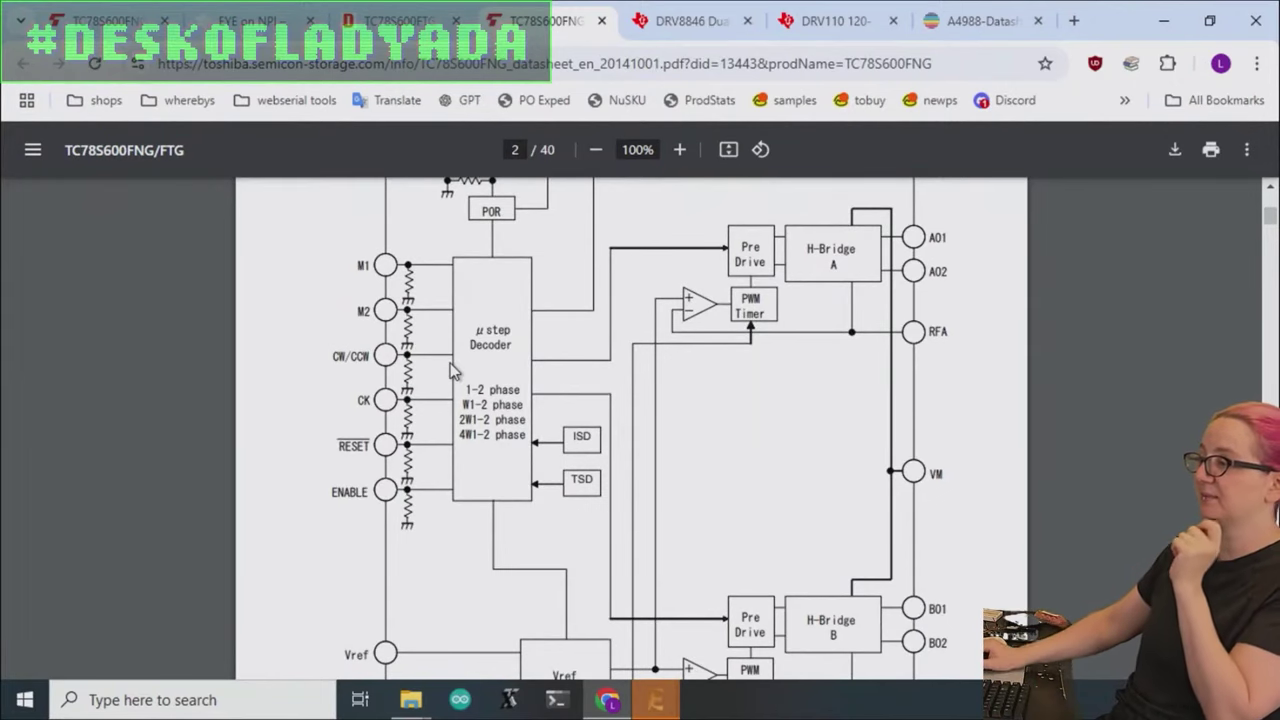
left_click_drag(335, 367, 370, 358)
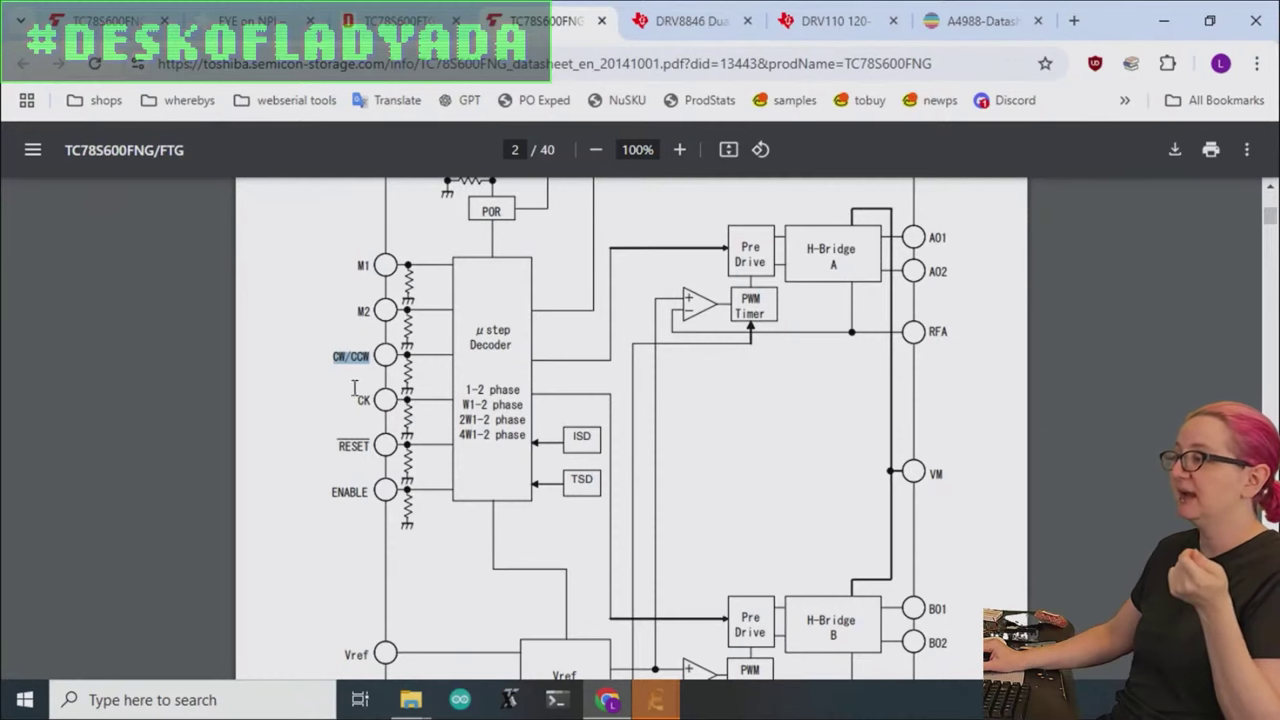
left_click_drag(354, 390, 376, 392)
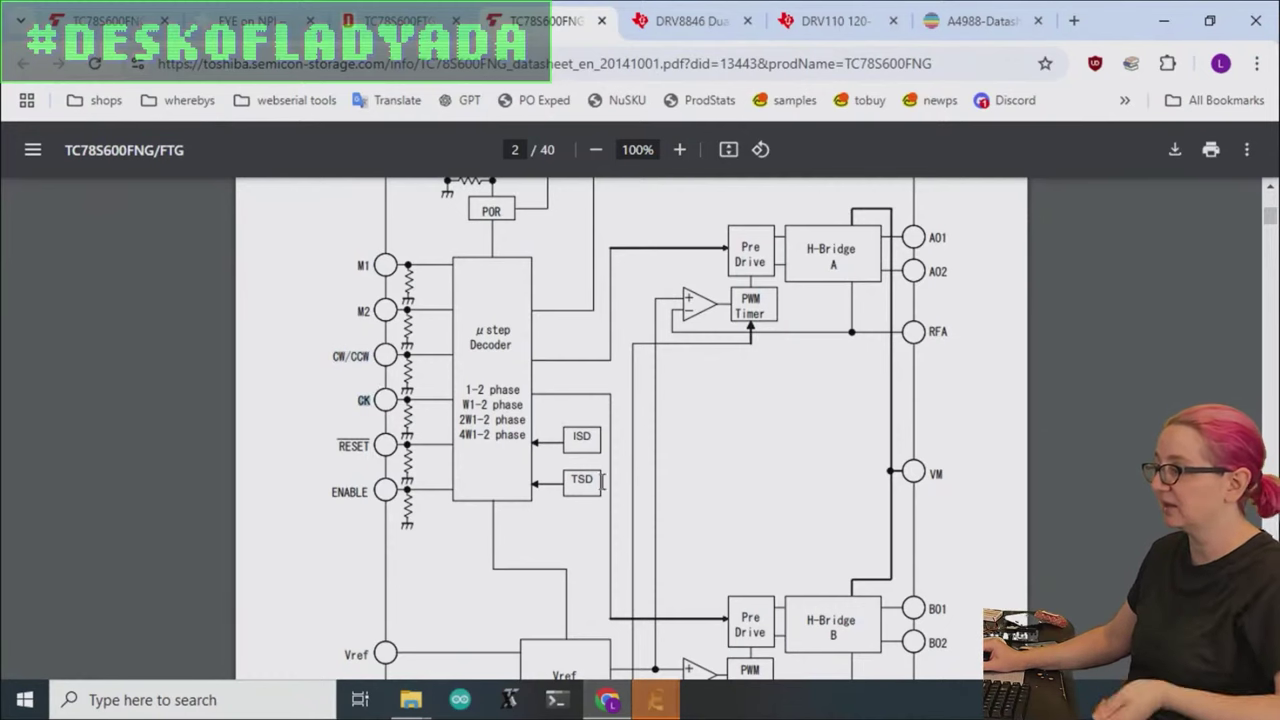
scroll(580, 445, "down", 2)
scroll(580, 445, "up", 2)
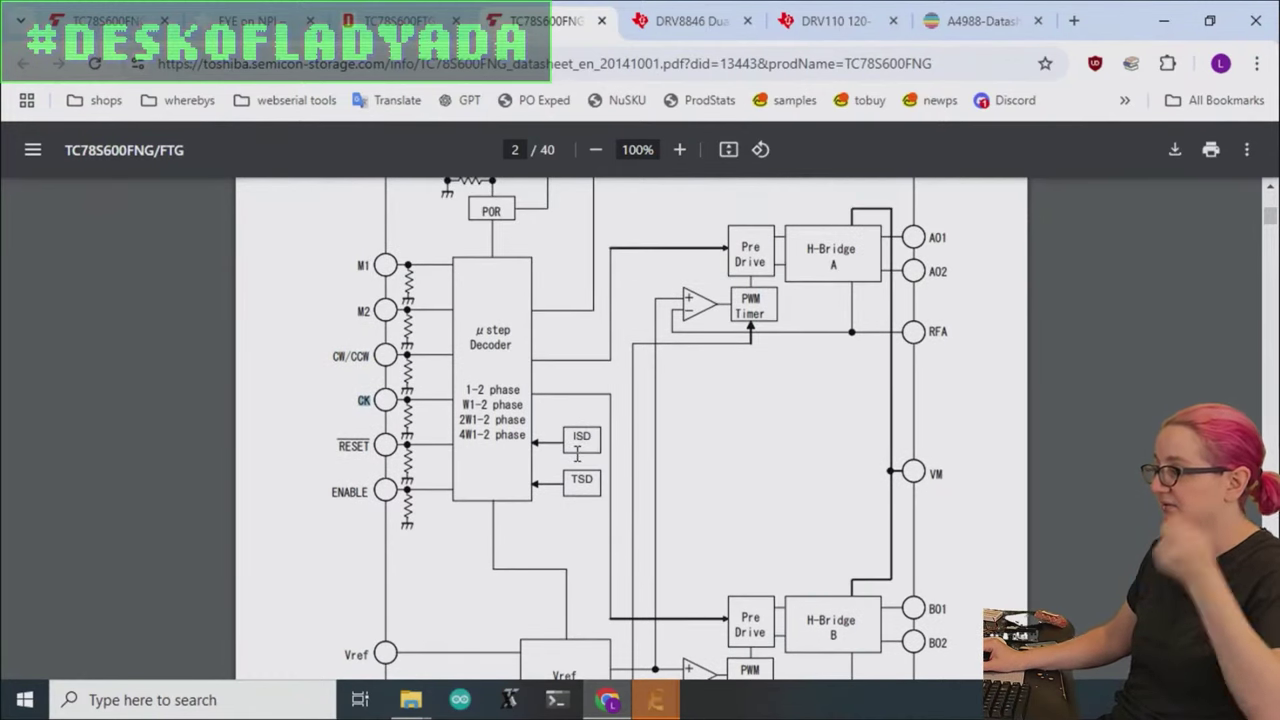
scroll(577, 453, "up", 2)
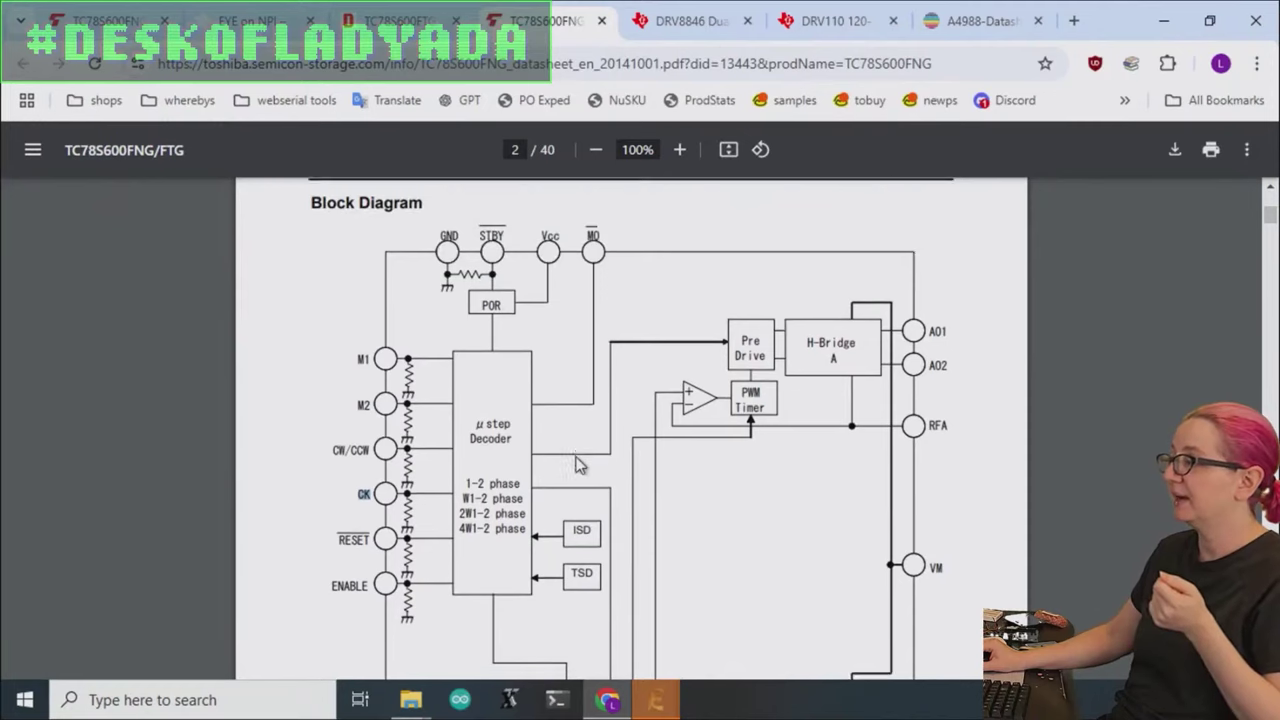
Read the TC78S600FNG/FTG pin function table and view the pin assignments for the SSOP20 and WQFN24 packages.
scroll(577, 463, "down", 8)
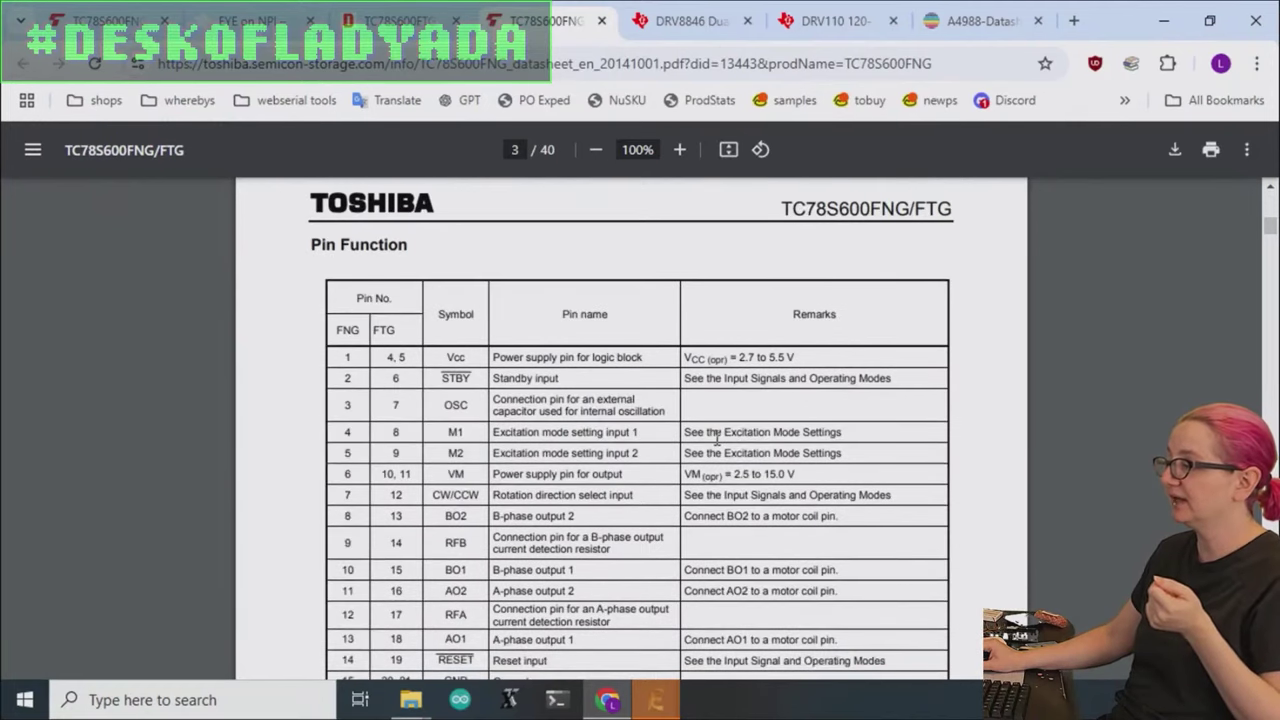
scroll(716, 437, "down", 4)
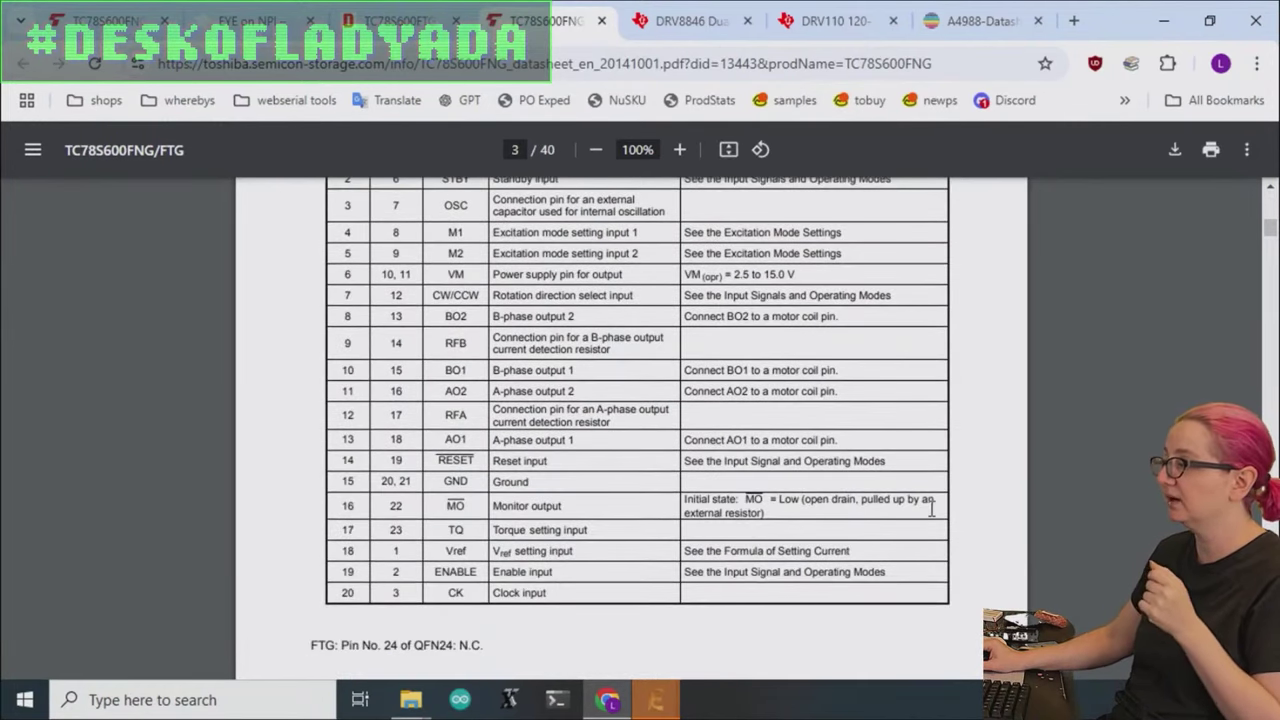
scroll(857, 517, "up", 2)
scroll(933, 511, "down", 12)
scroll(933, 511, "down", 7)
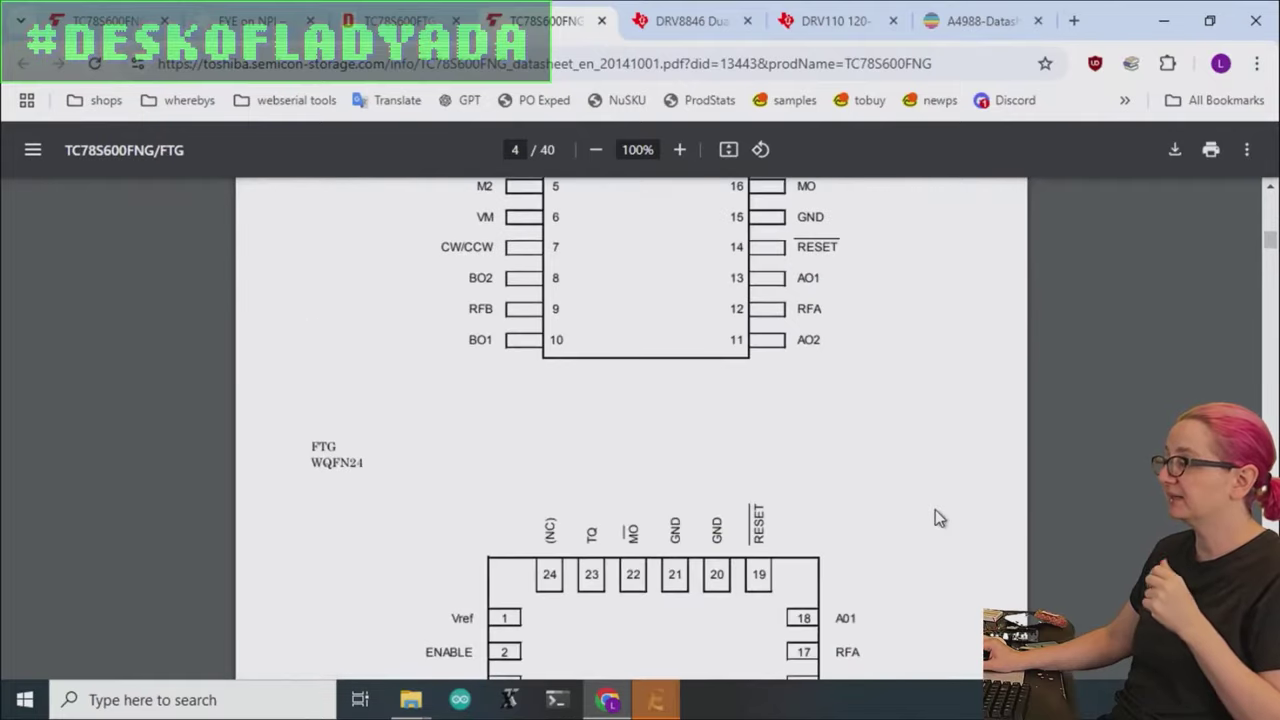
scroll(935, 509, "up", 4)
scroll(937, 508, "down", 2)
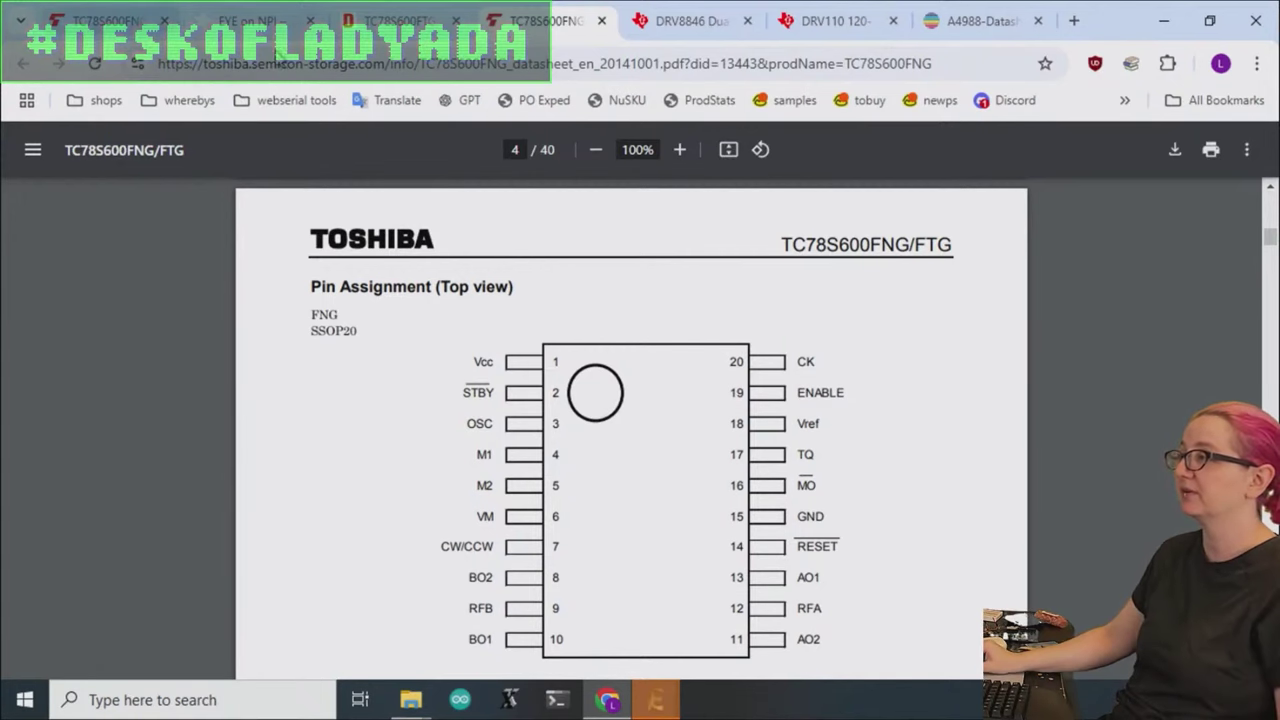
Return to the DigiKey product page for the TC78S600FTG,EL and review its stock and pricing.
left_click(399, 30)
scroll(714, 440, "up", 8)
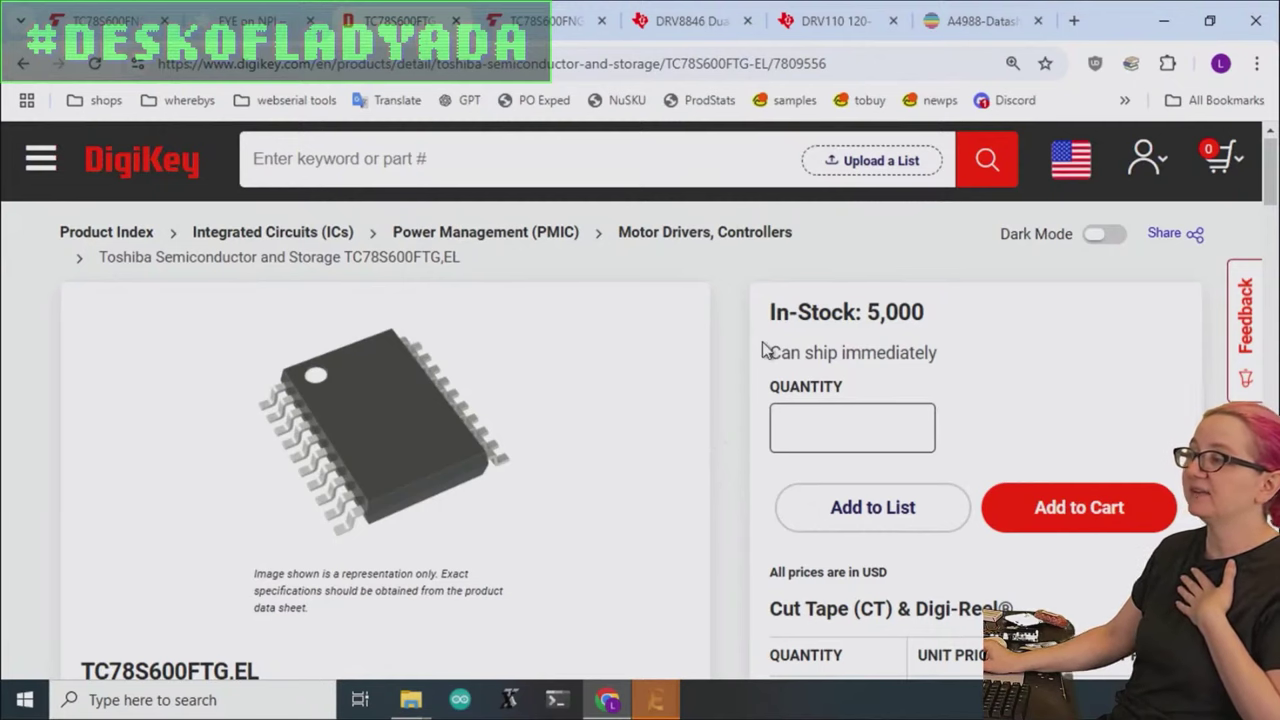
scroll(763, 350, "down", 1)
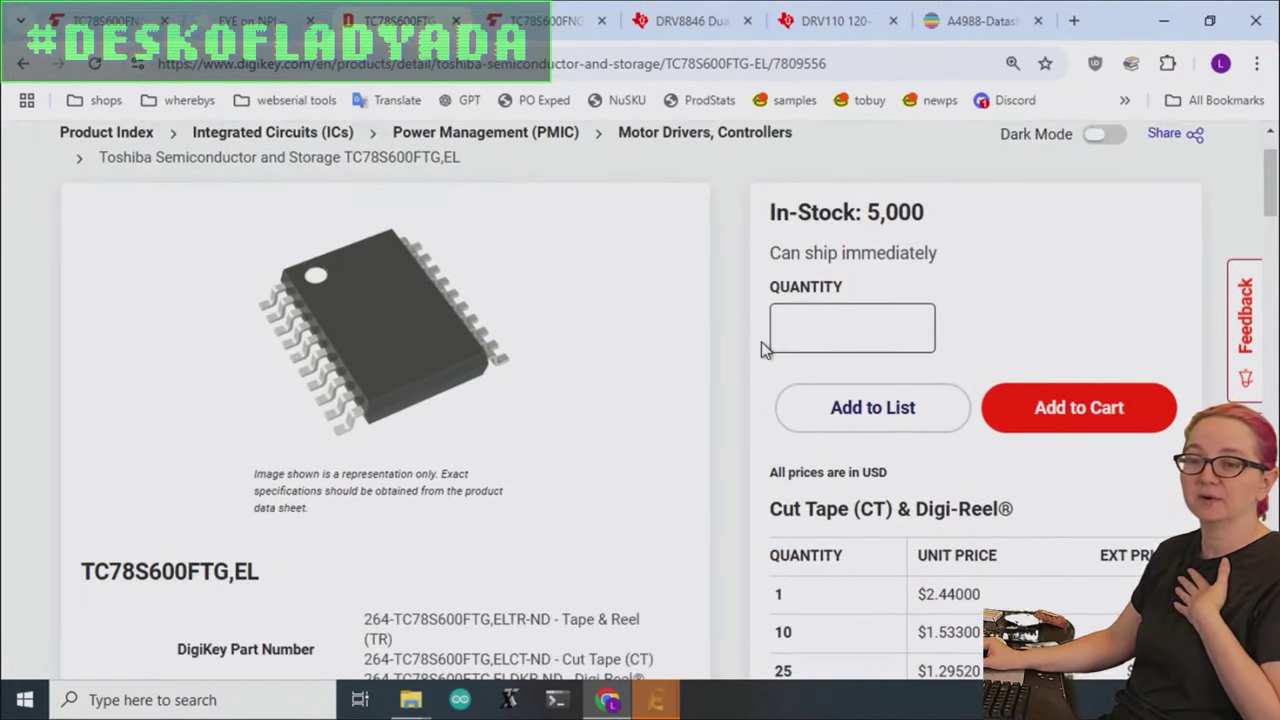